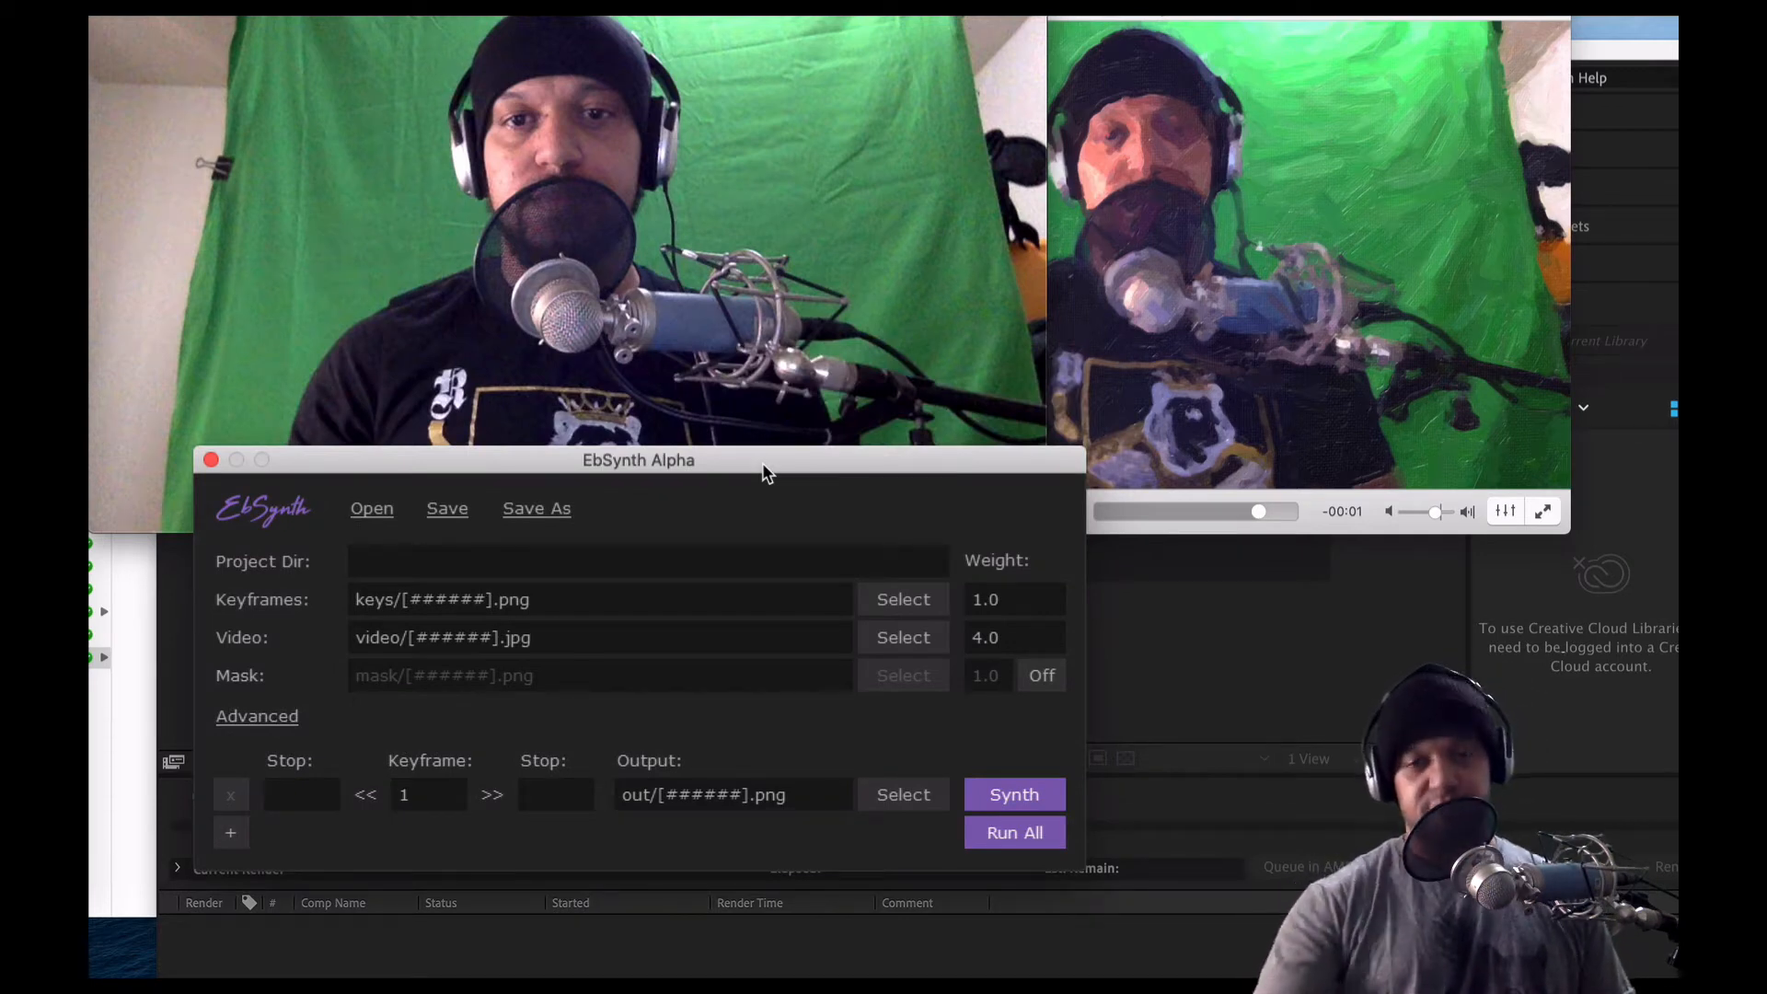
# Preview the original webcam clip, and play part of the painted version from its beginning for comparison
pyautogui.click(753, 383)
pyautogui.click(422, 433)
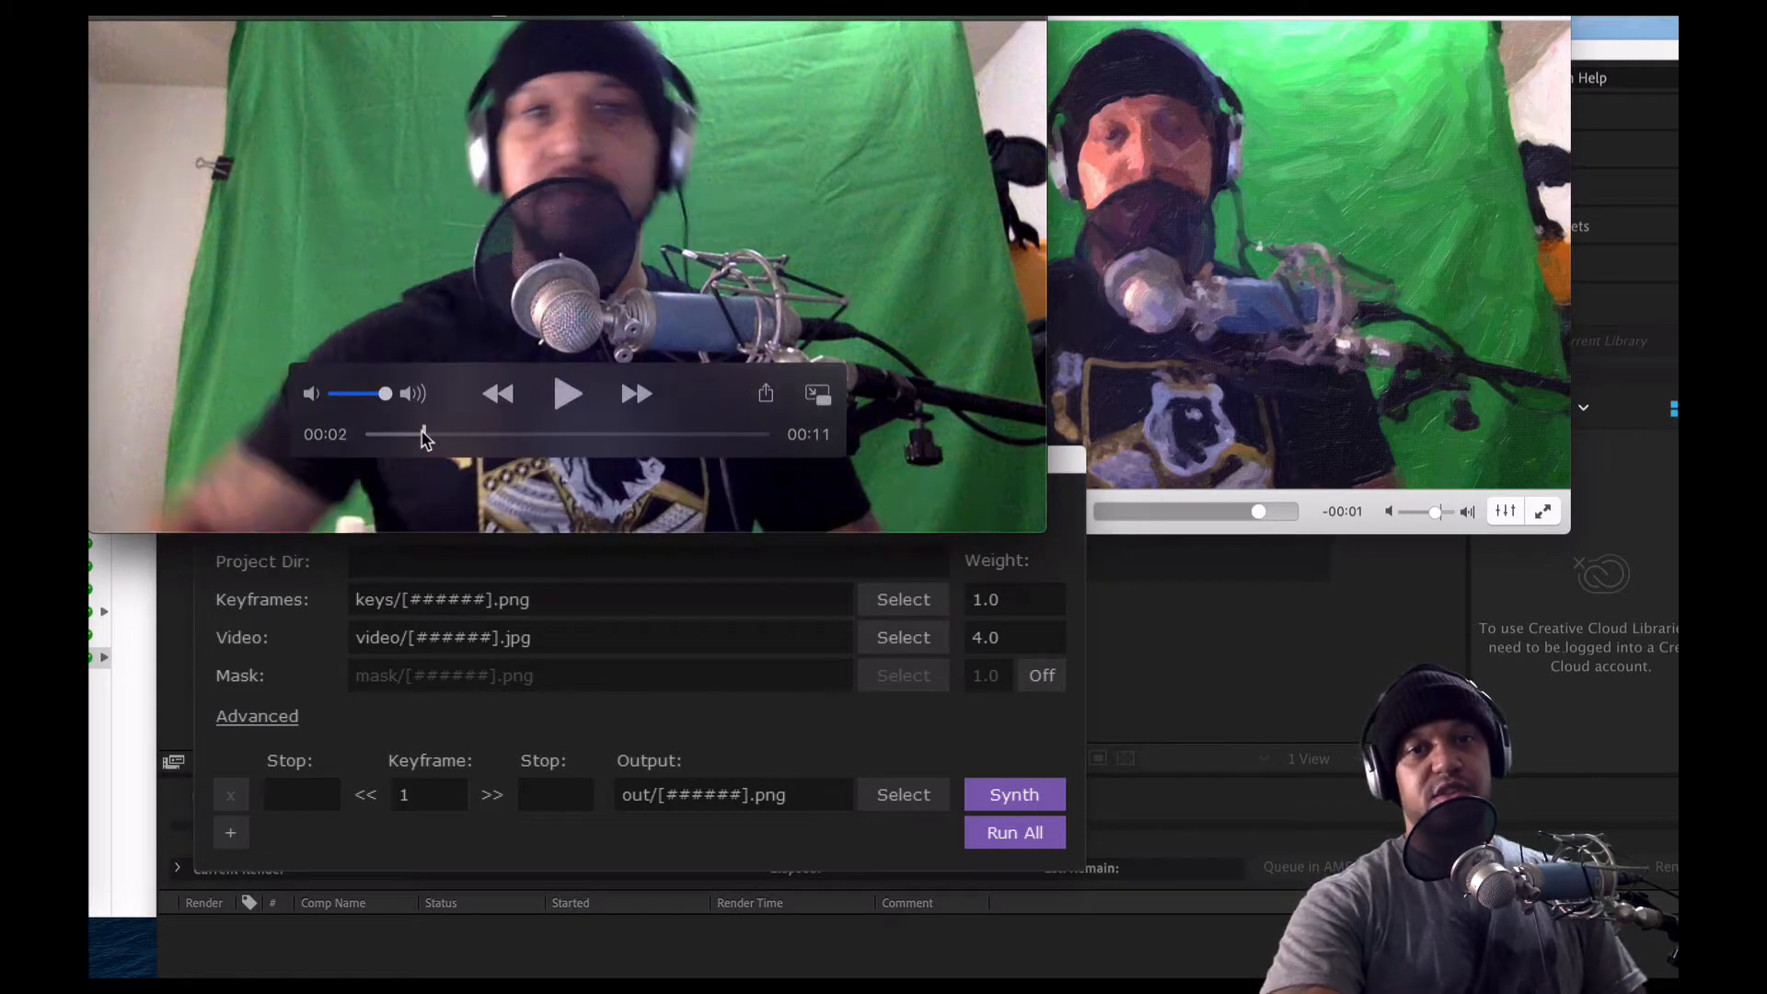
pyautogui.click(1090, 173)
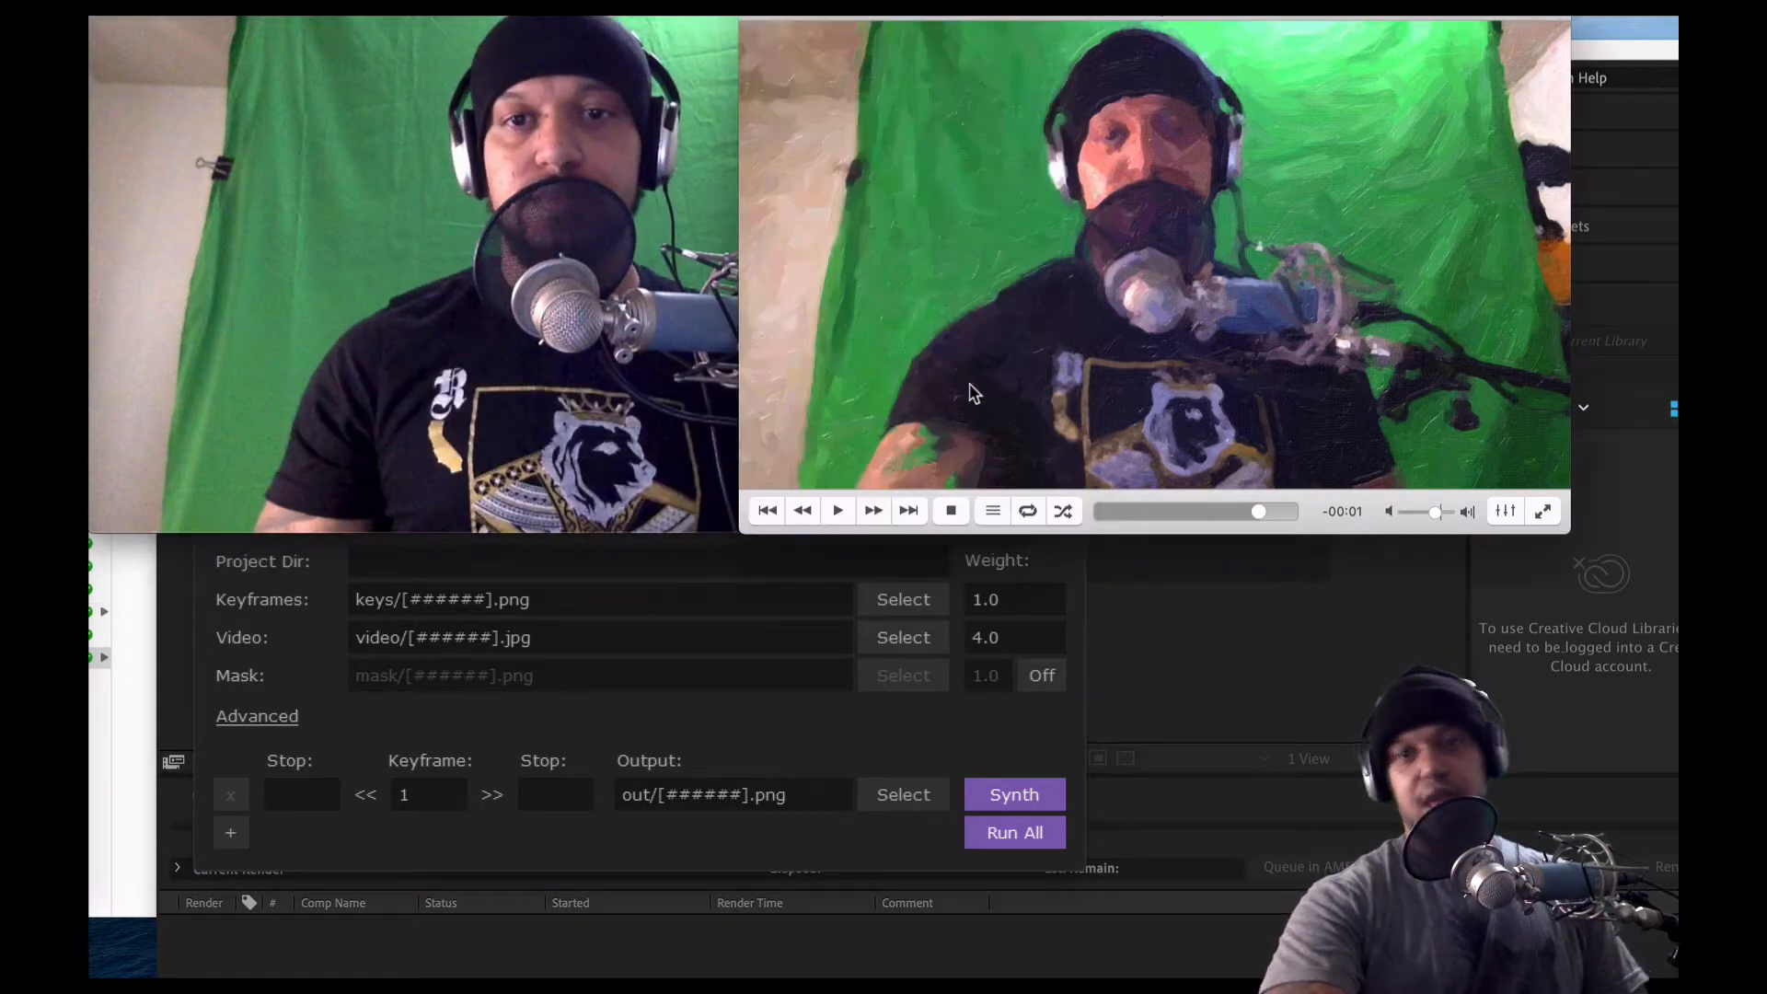
pyautogui.click(1101, 508)
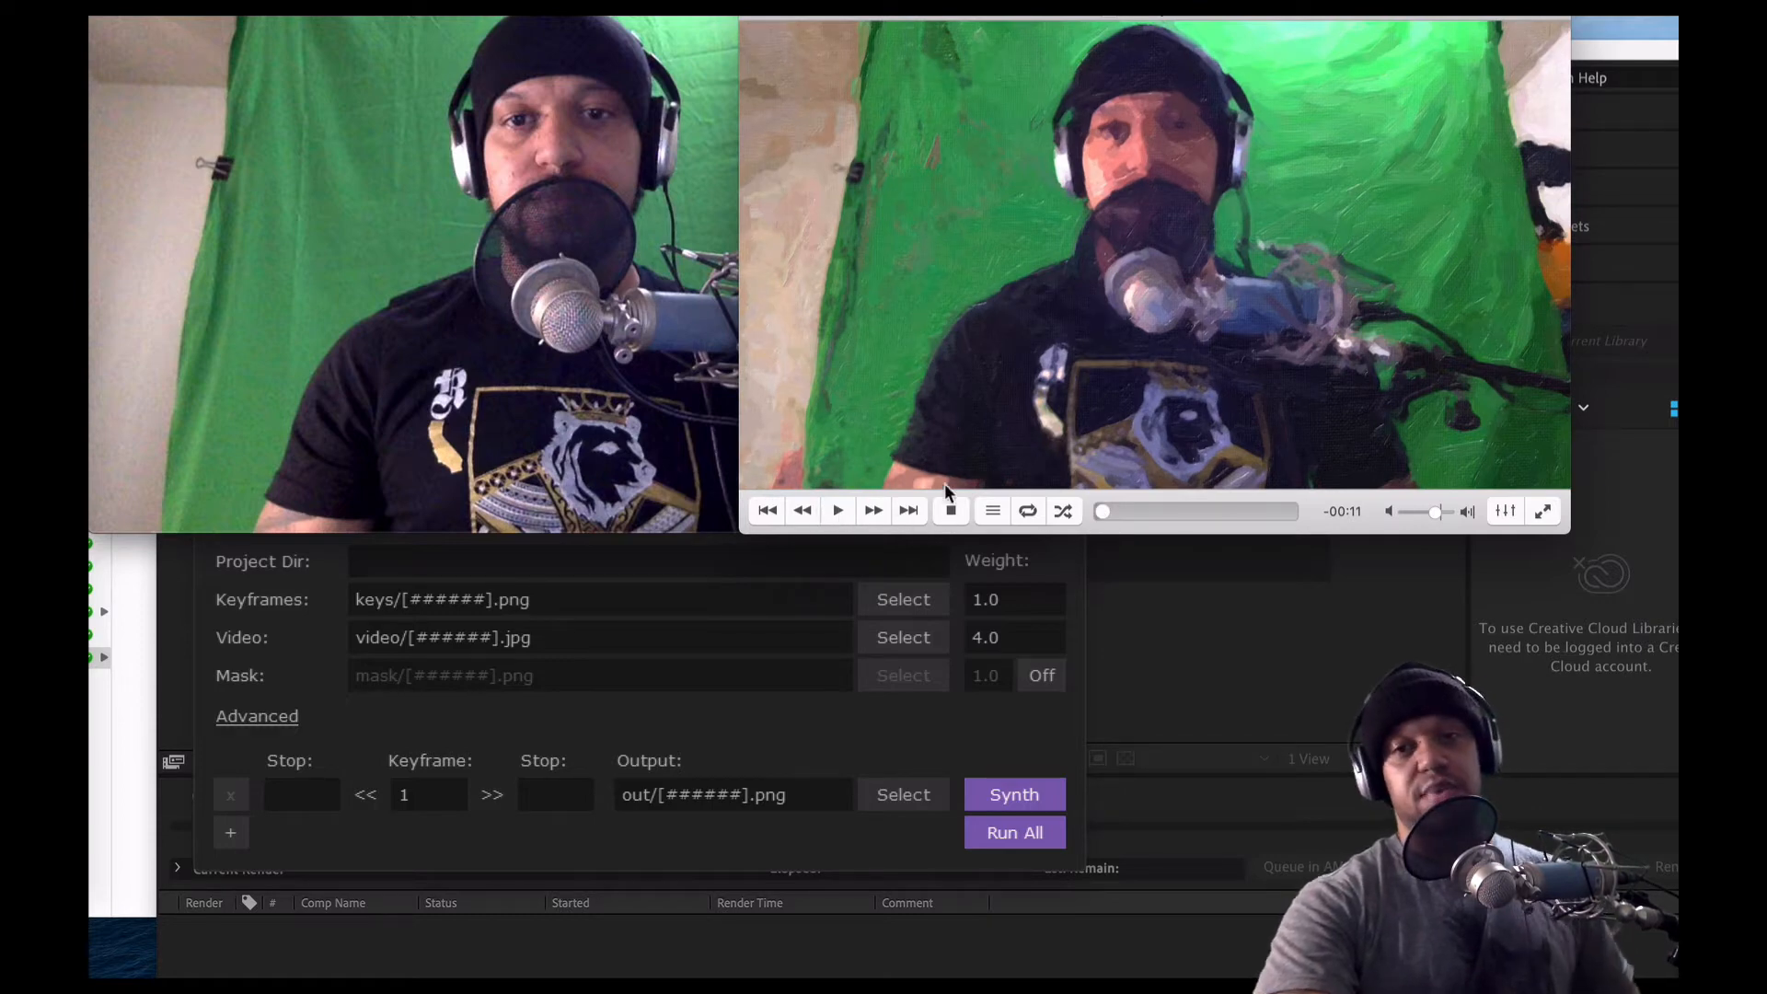
pyautogui.click(839, 510)
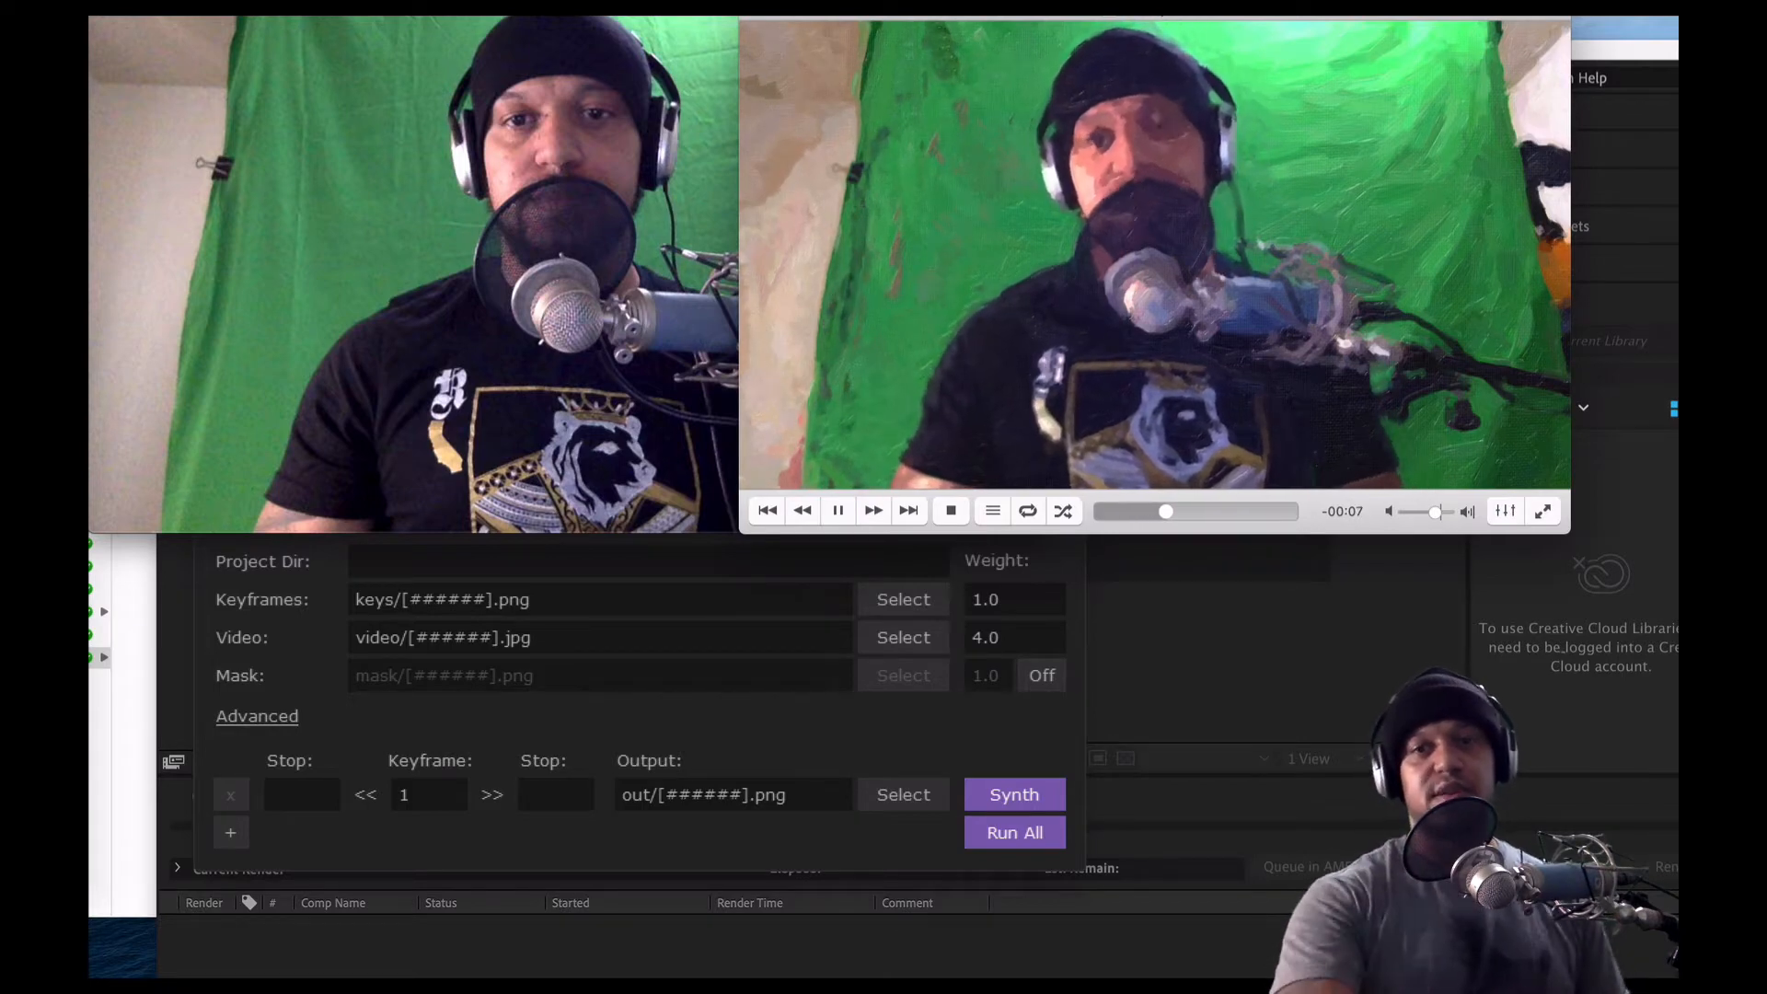
pyautogui.press('space')
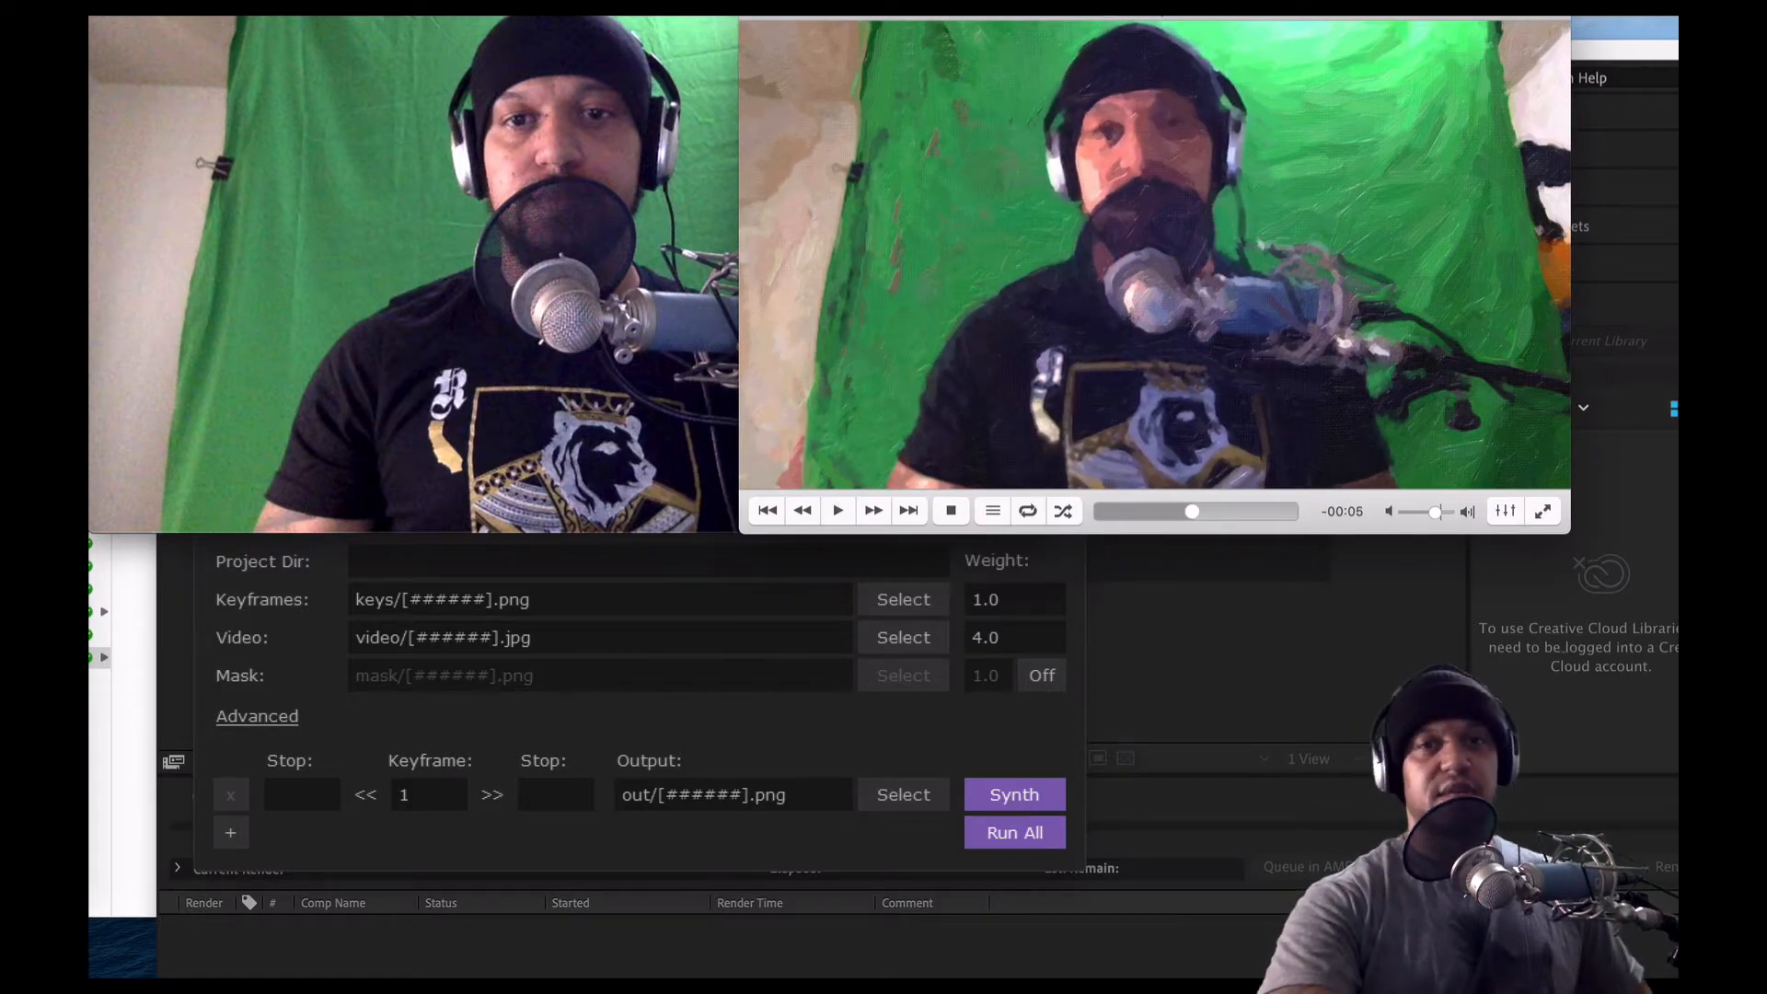
# Move the two video windows apart, switch to After Effects and add ScreenFlow.mp4 to the render queue
pyautogui.moveTo(1162, 14); pyautogui.dragTo(1373, 14)
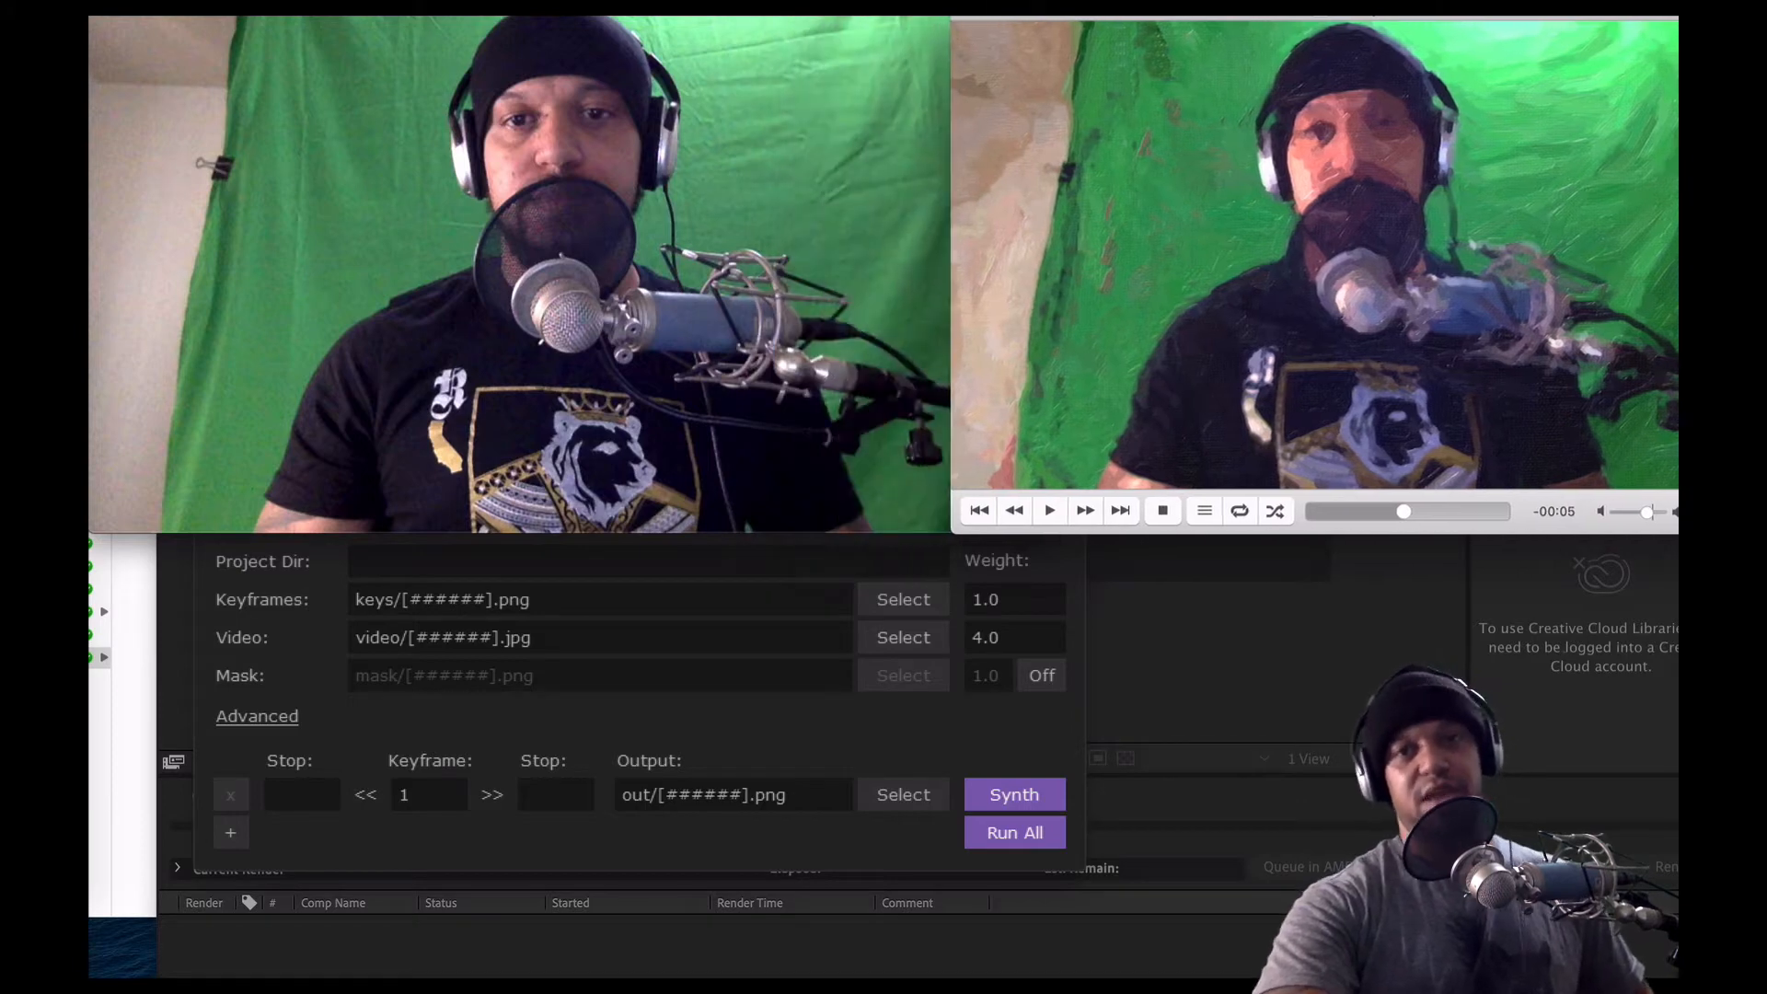
pyautogui.moveTo(802, 16); pyautogui.dragTo(552, 31)
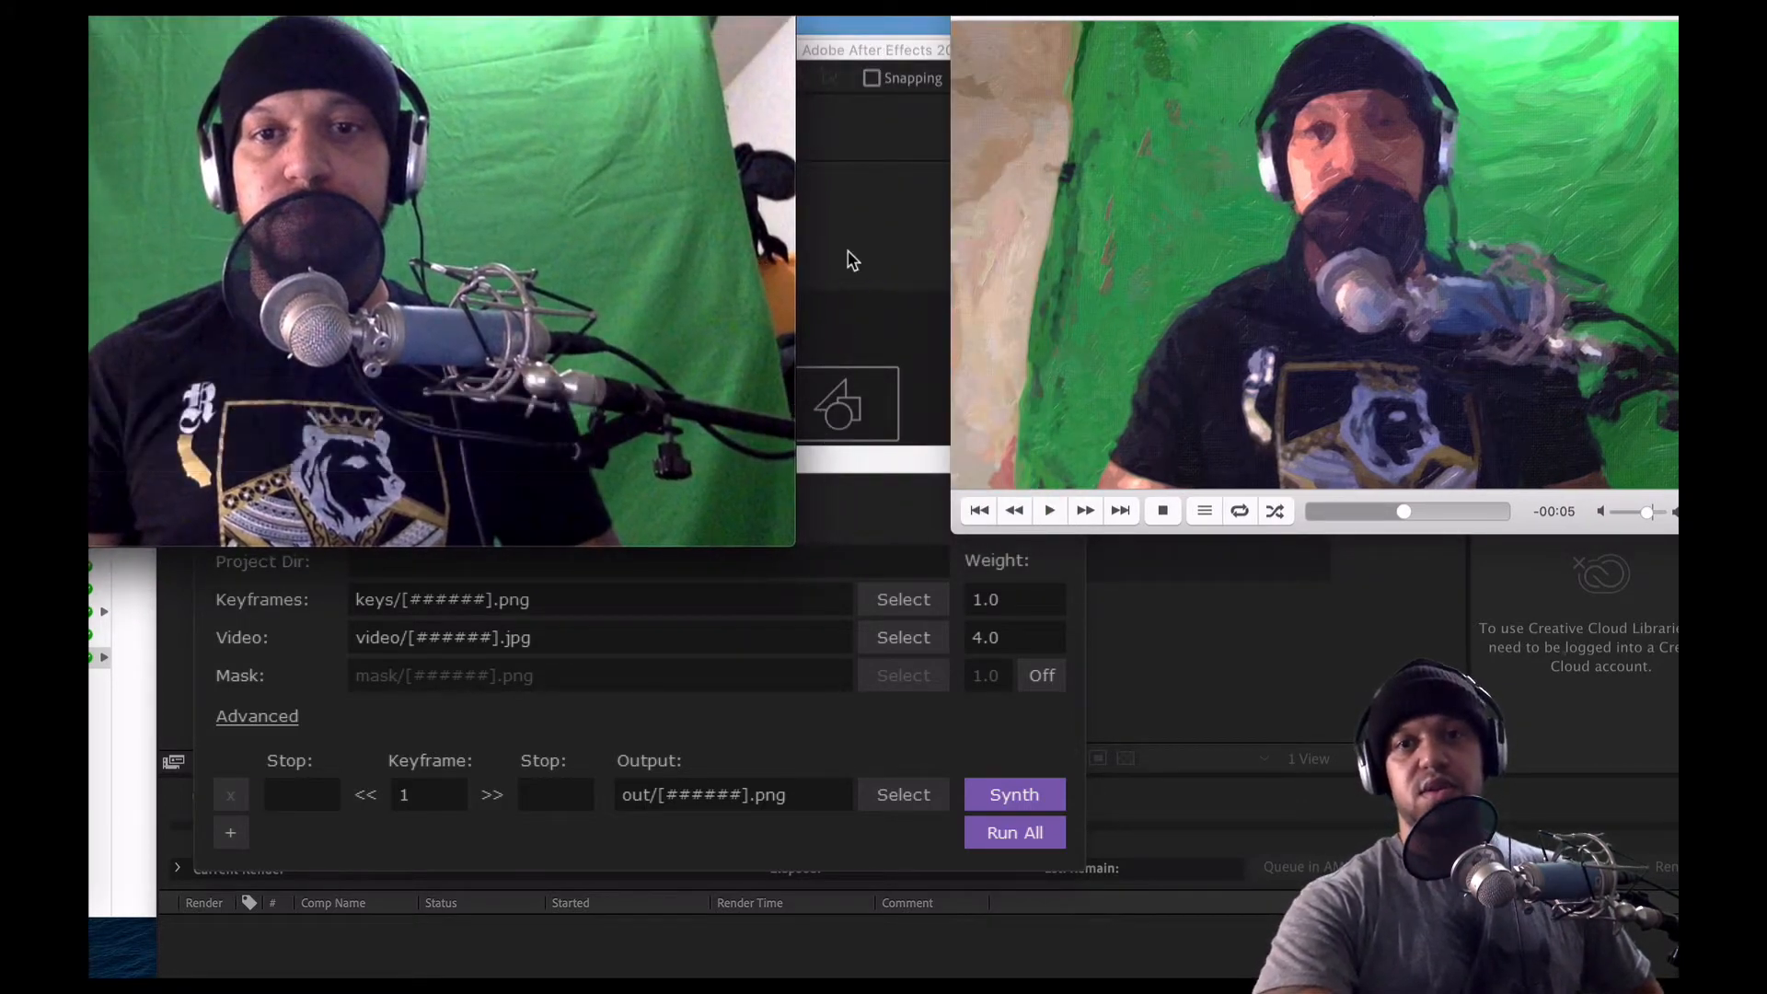
pyautogui.click(845, 147)
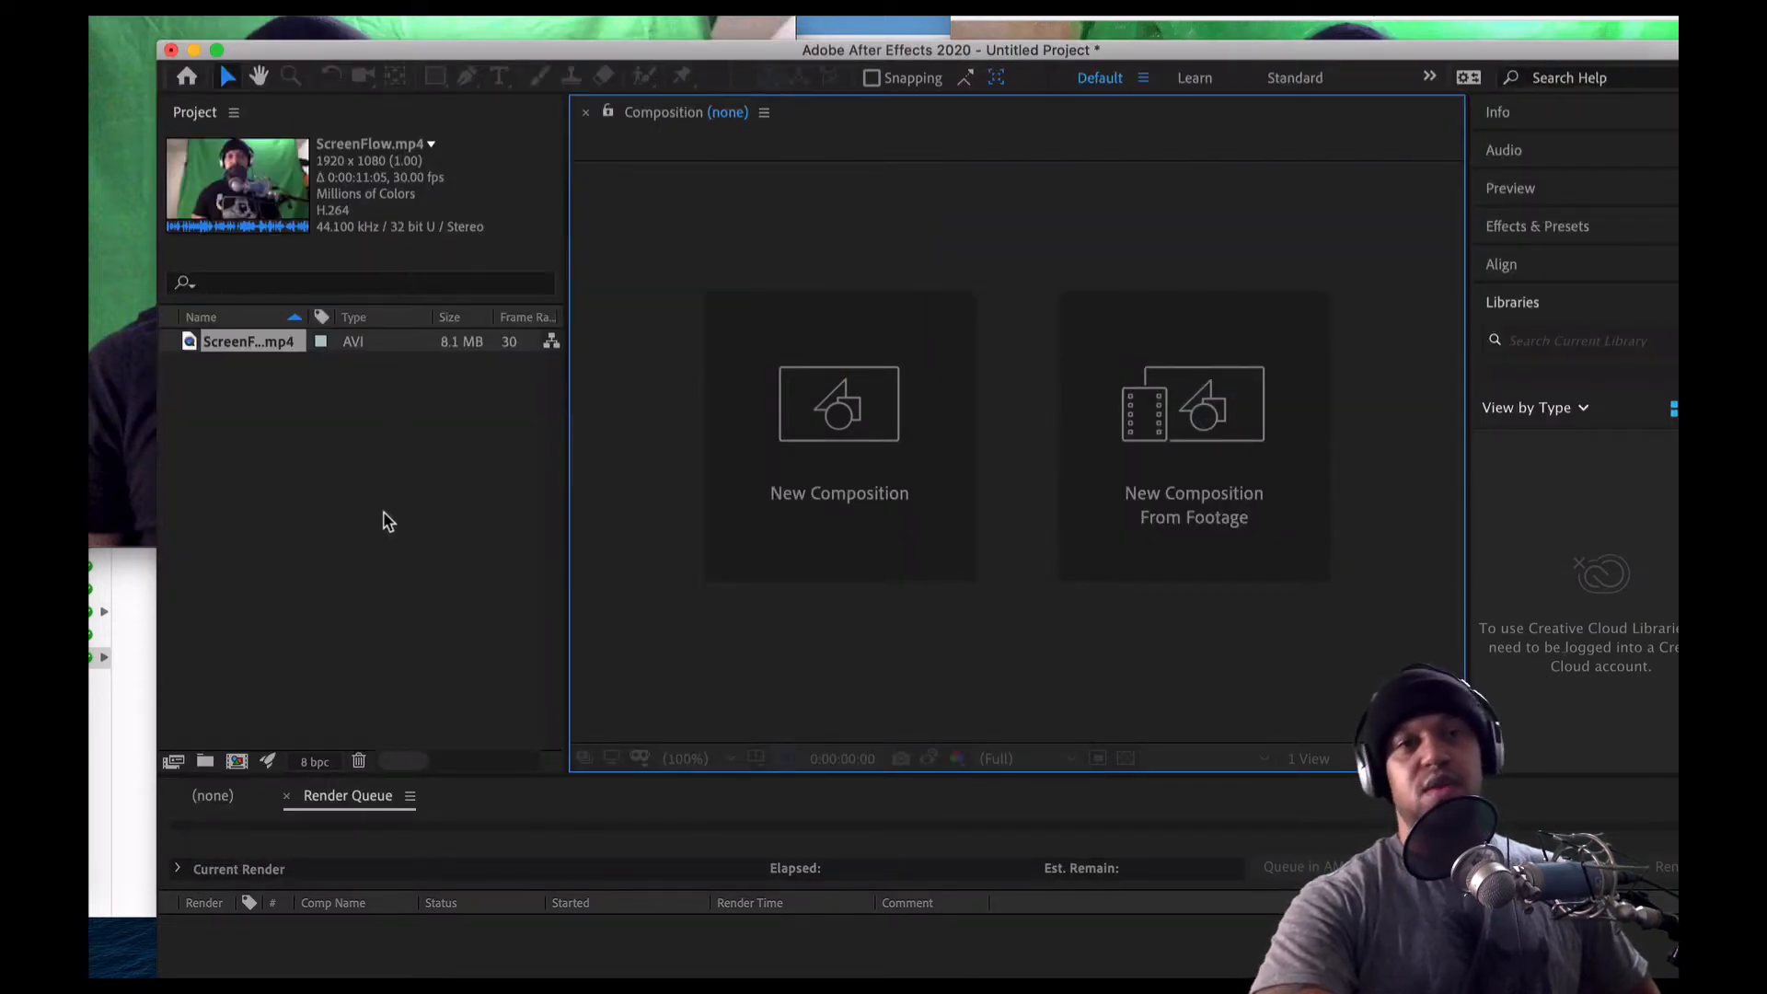
pyautogui.click(251, 471)
pyautogui.click(189, 343)
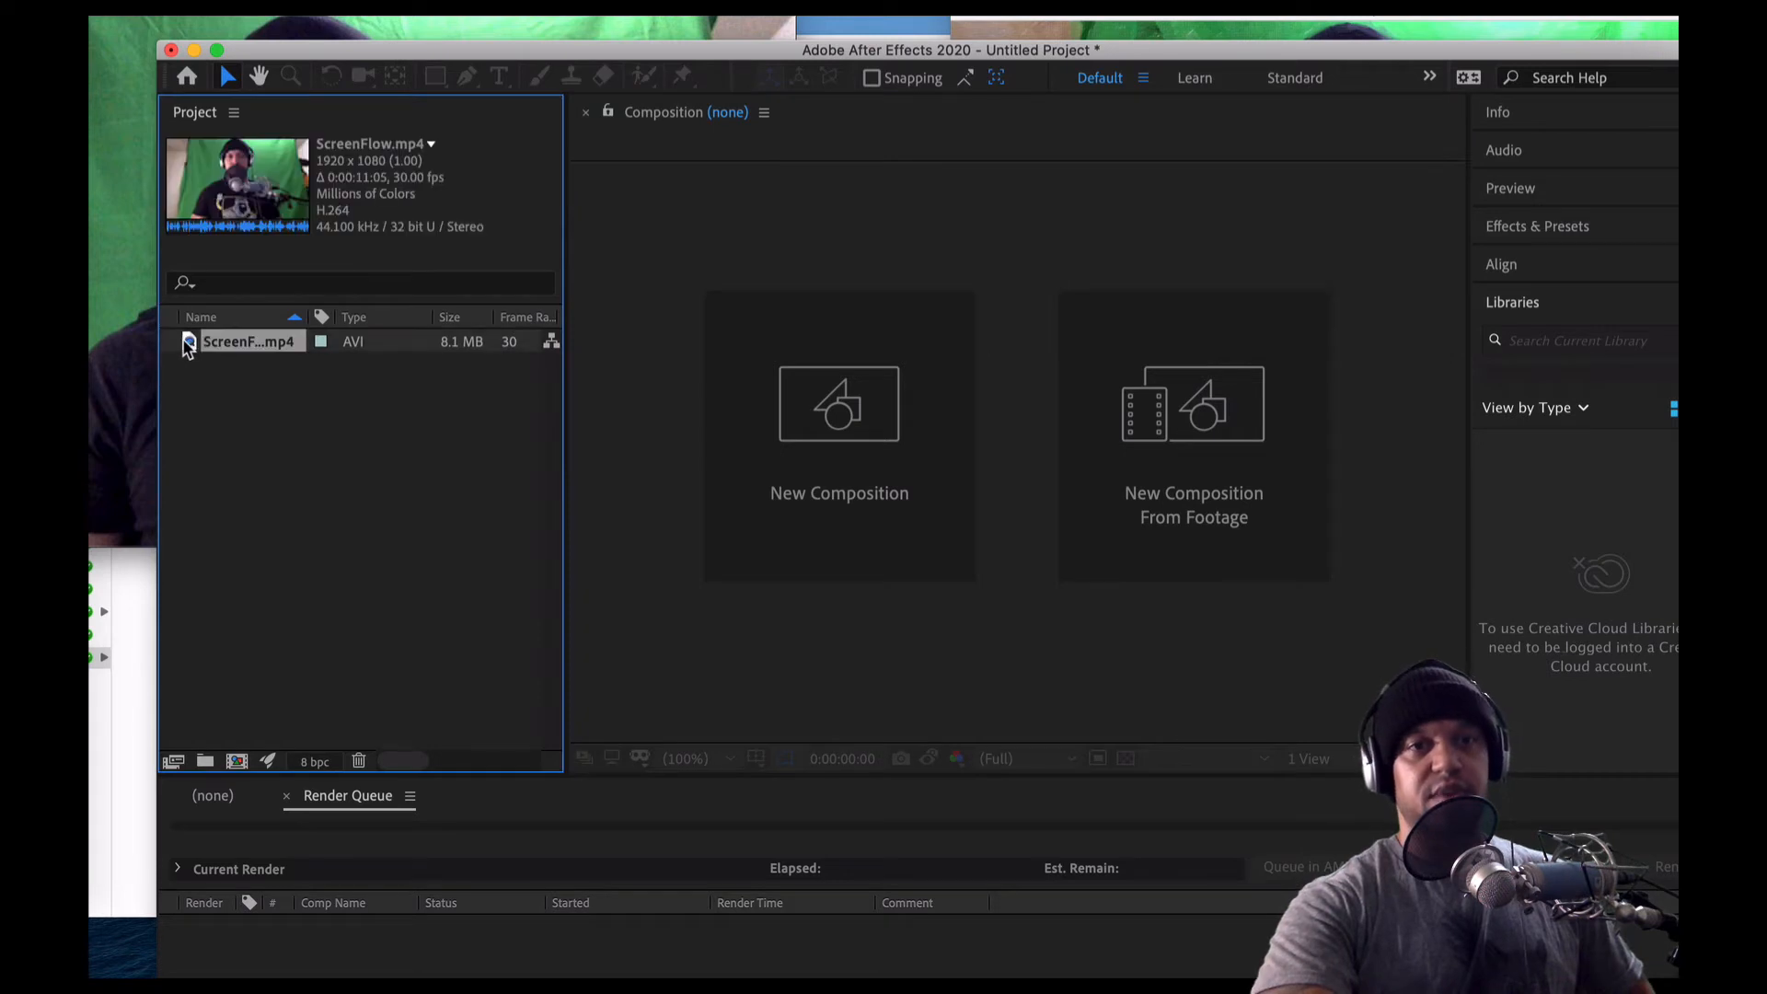
pyautogui.moveTo(189, 343); pyautogui.dragTo(413, 868)
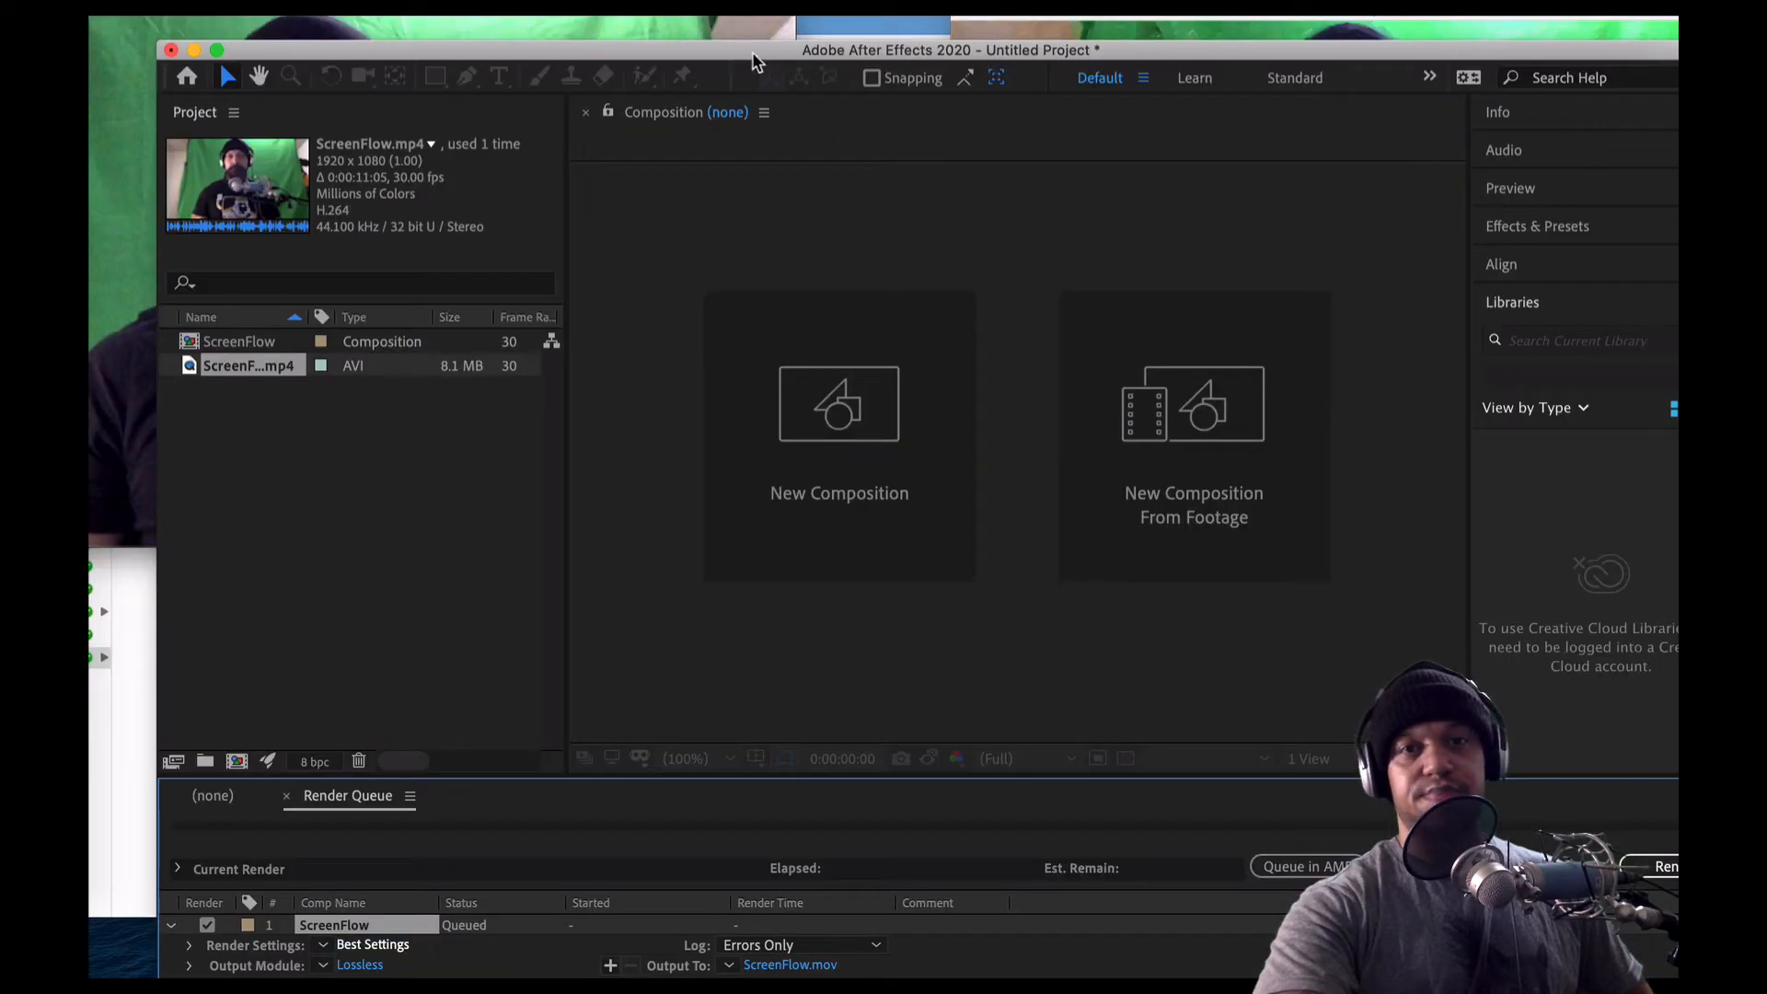
# Set the output module format of the queued ScreenFlow composition to JPEG Sequence
pyautogui.moveTo(749, 56); pyautogui.dragTo(747, 8)
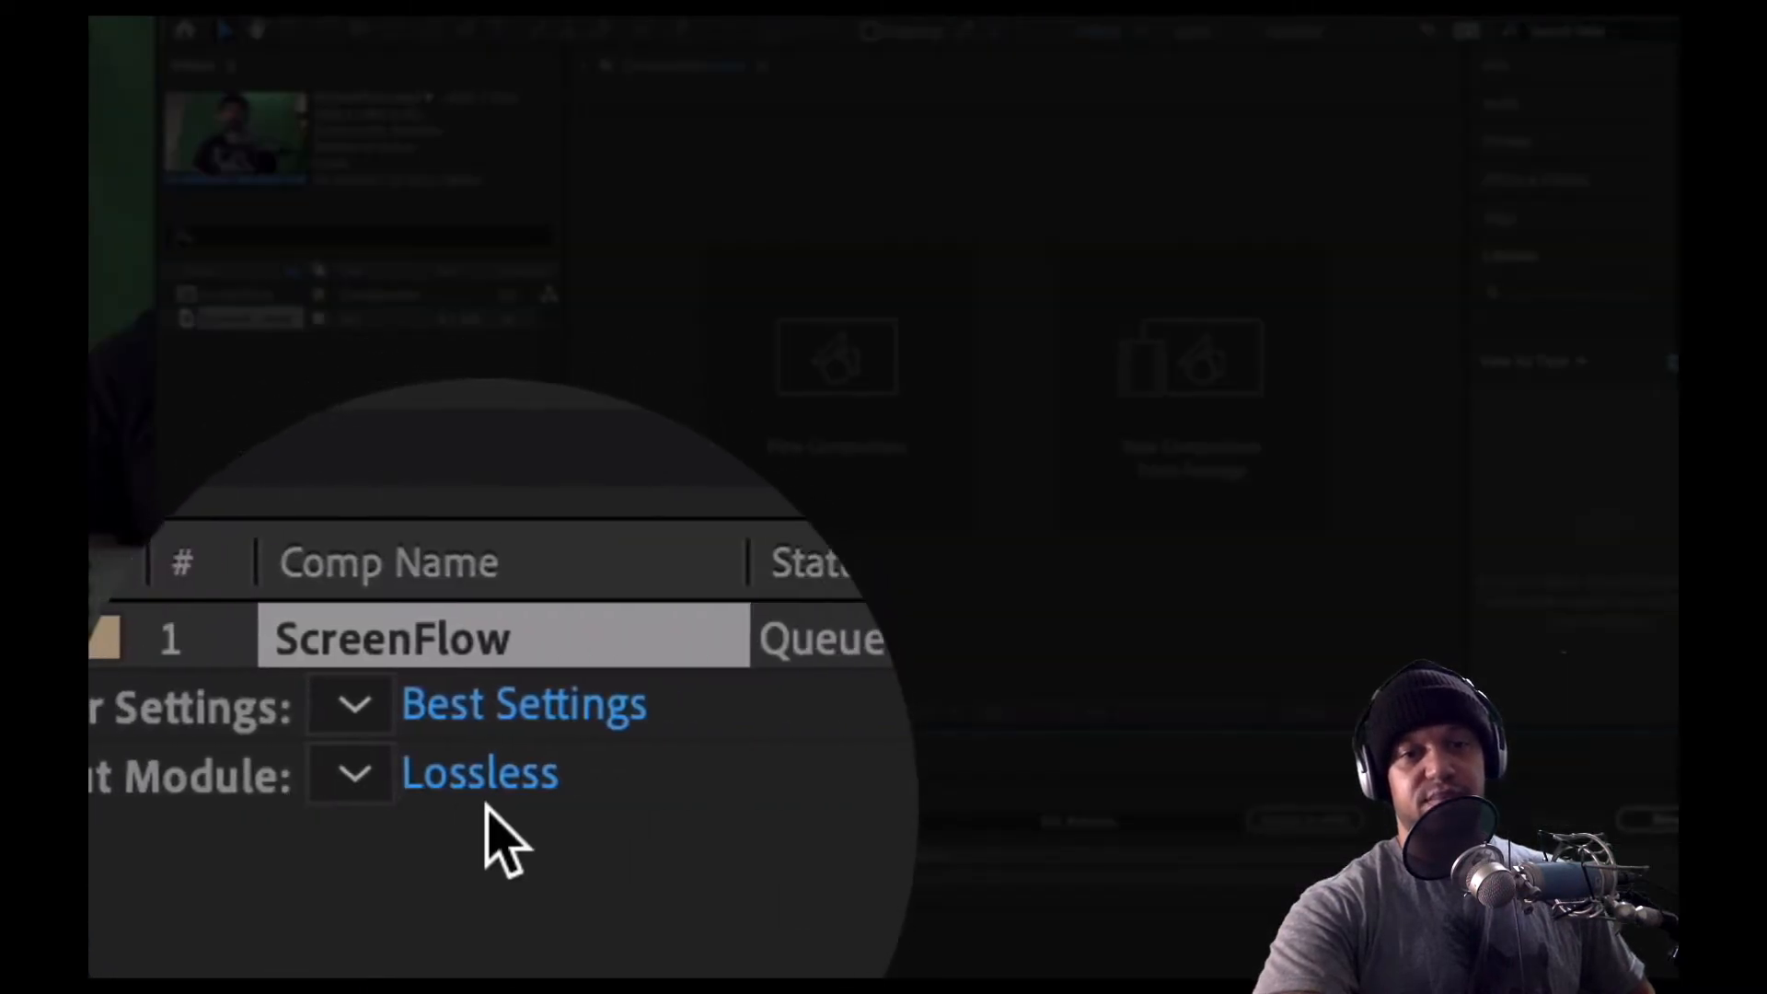
pyautogui.click(359, 917)
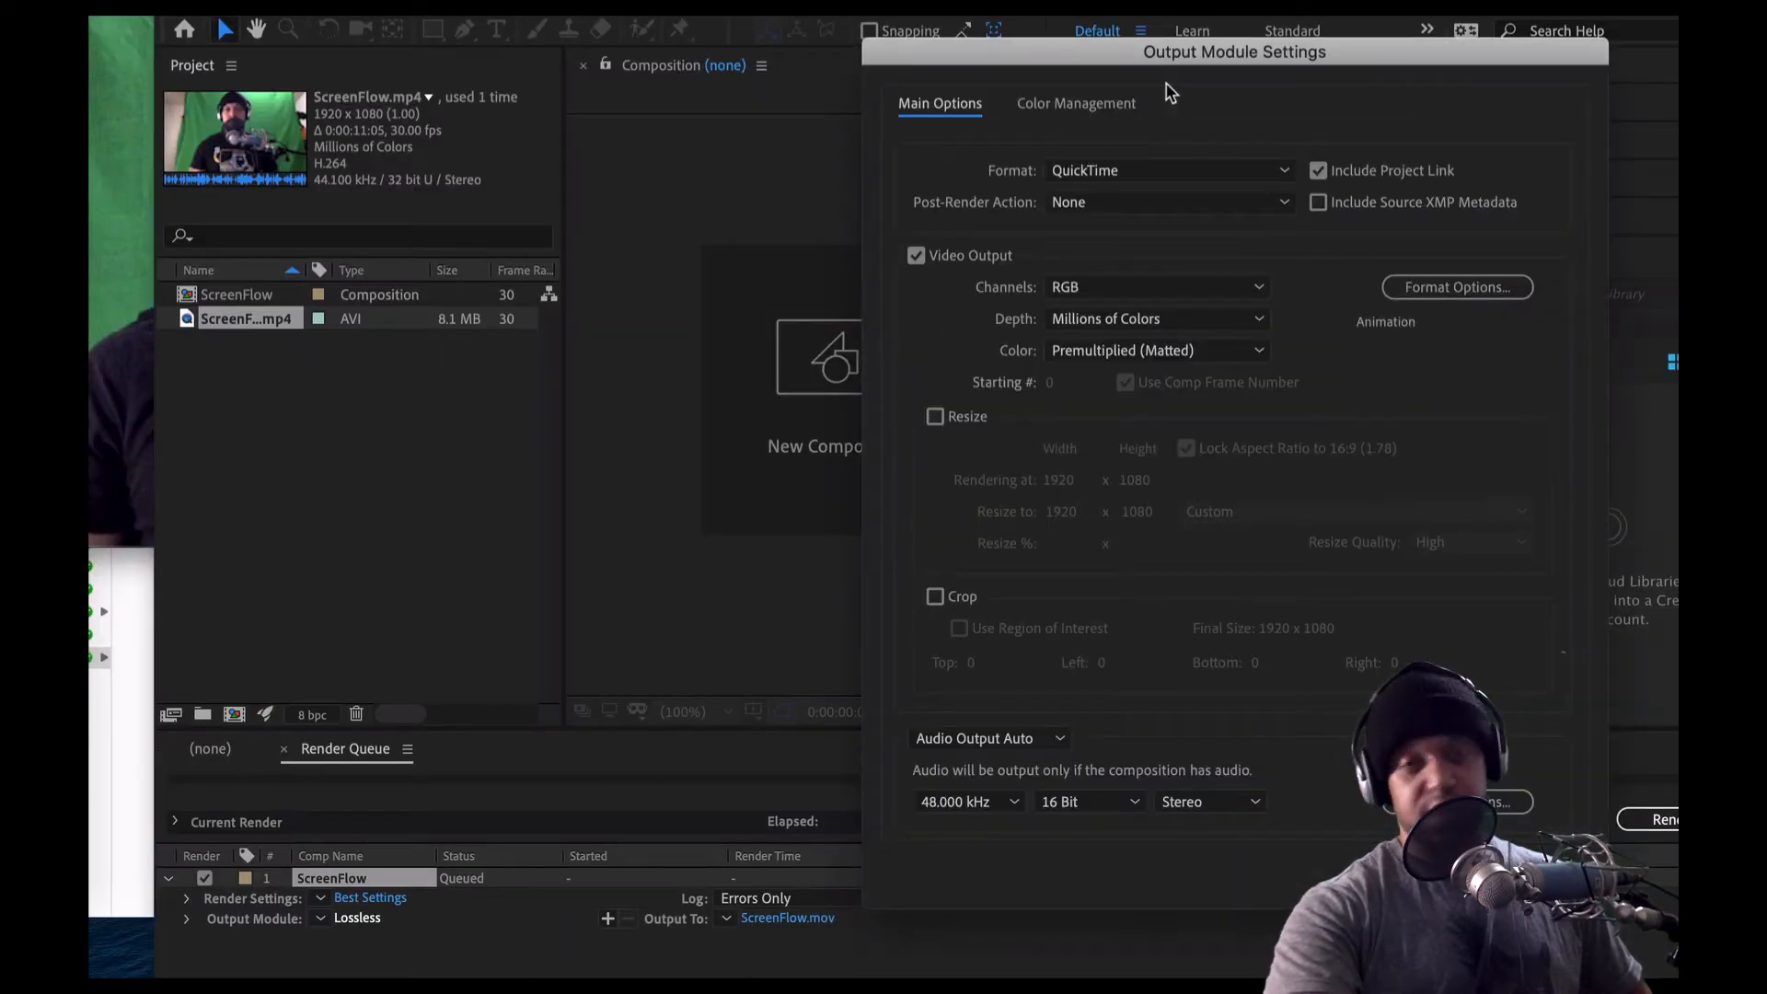
pyautogui.click(1286, 173)
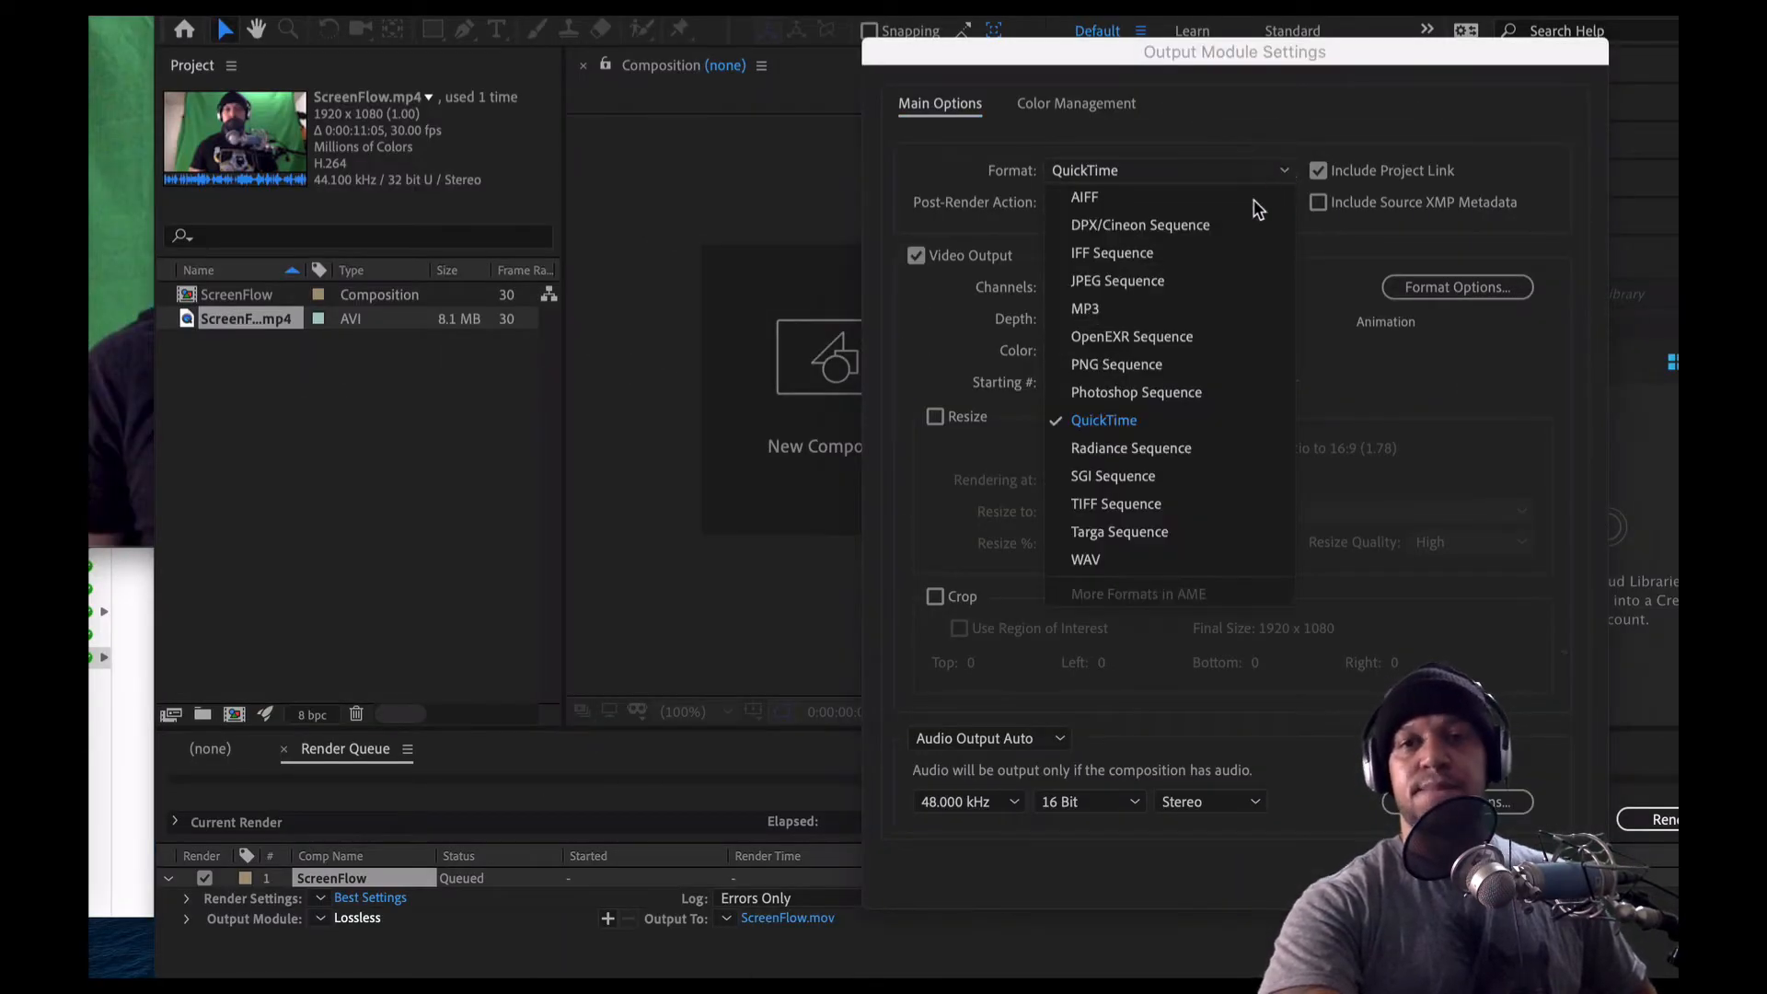
pyautogui.click(1124, 511)
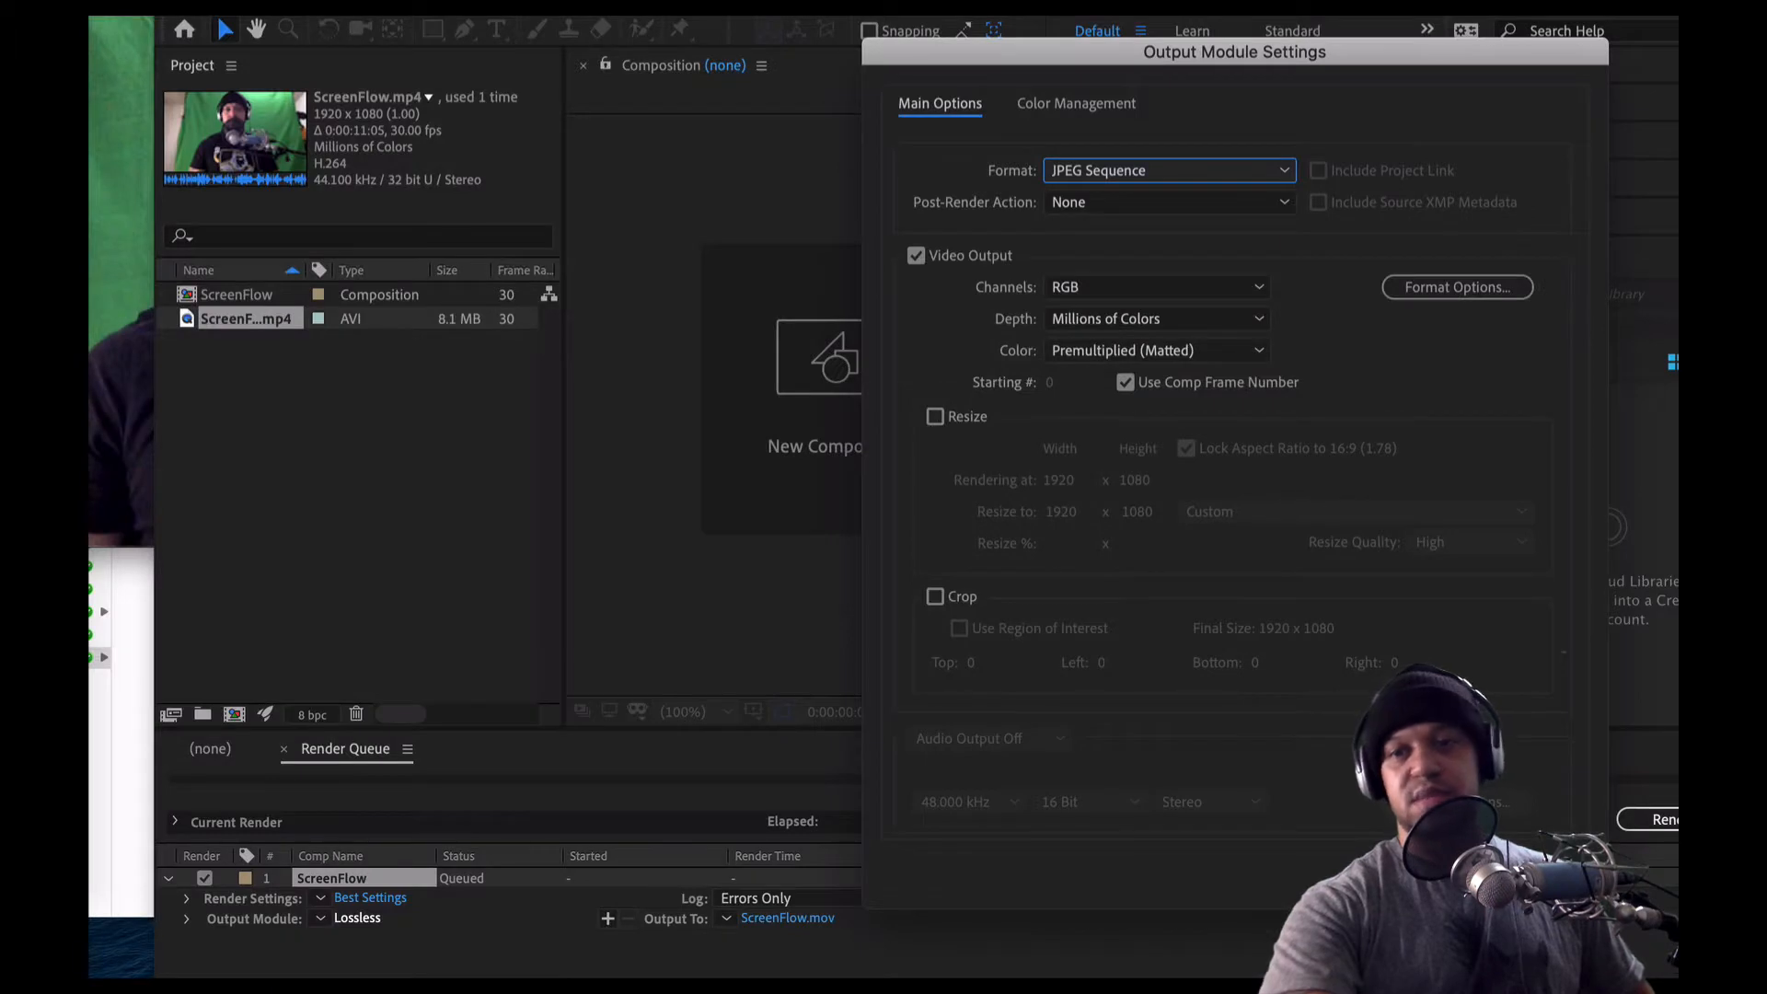
pyautogui.click(1555, 874)
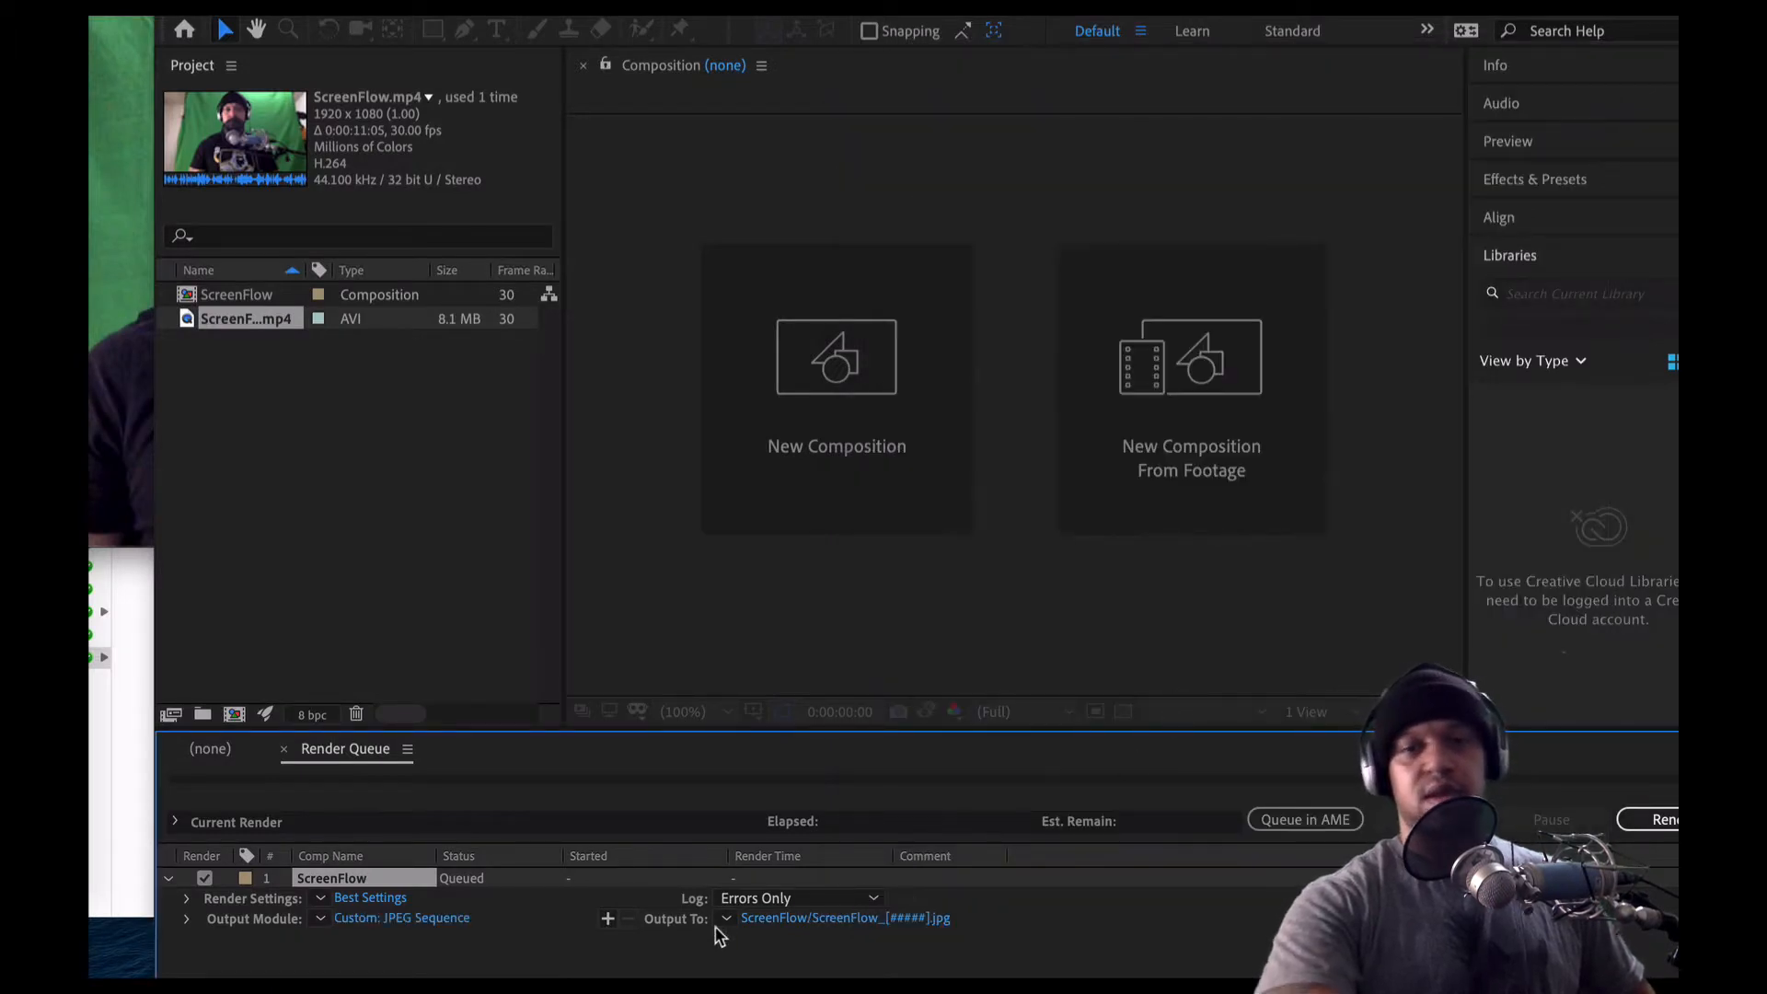
# Choose the ScreenFlow folder inside video sequ as the output location for the JPEG sequence
pyautogui.click(880, 920)
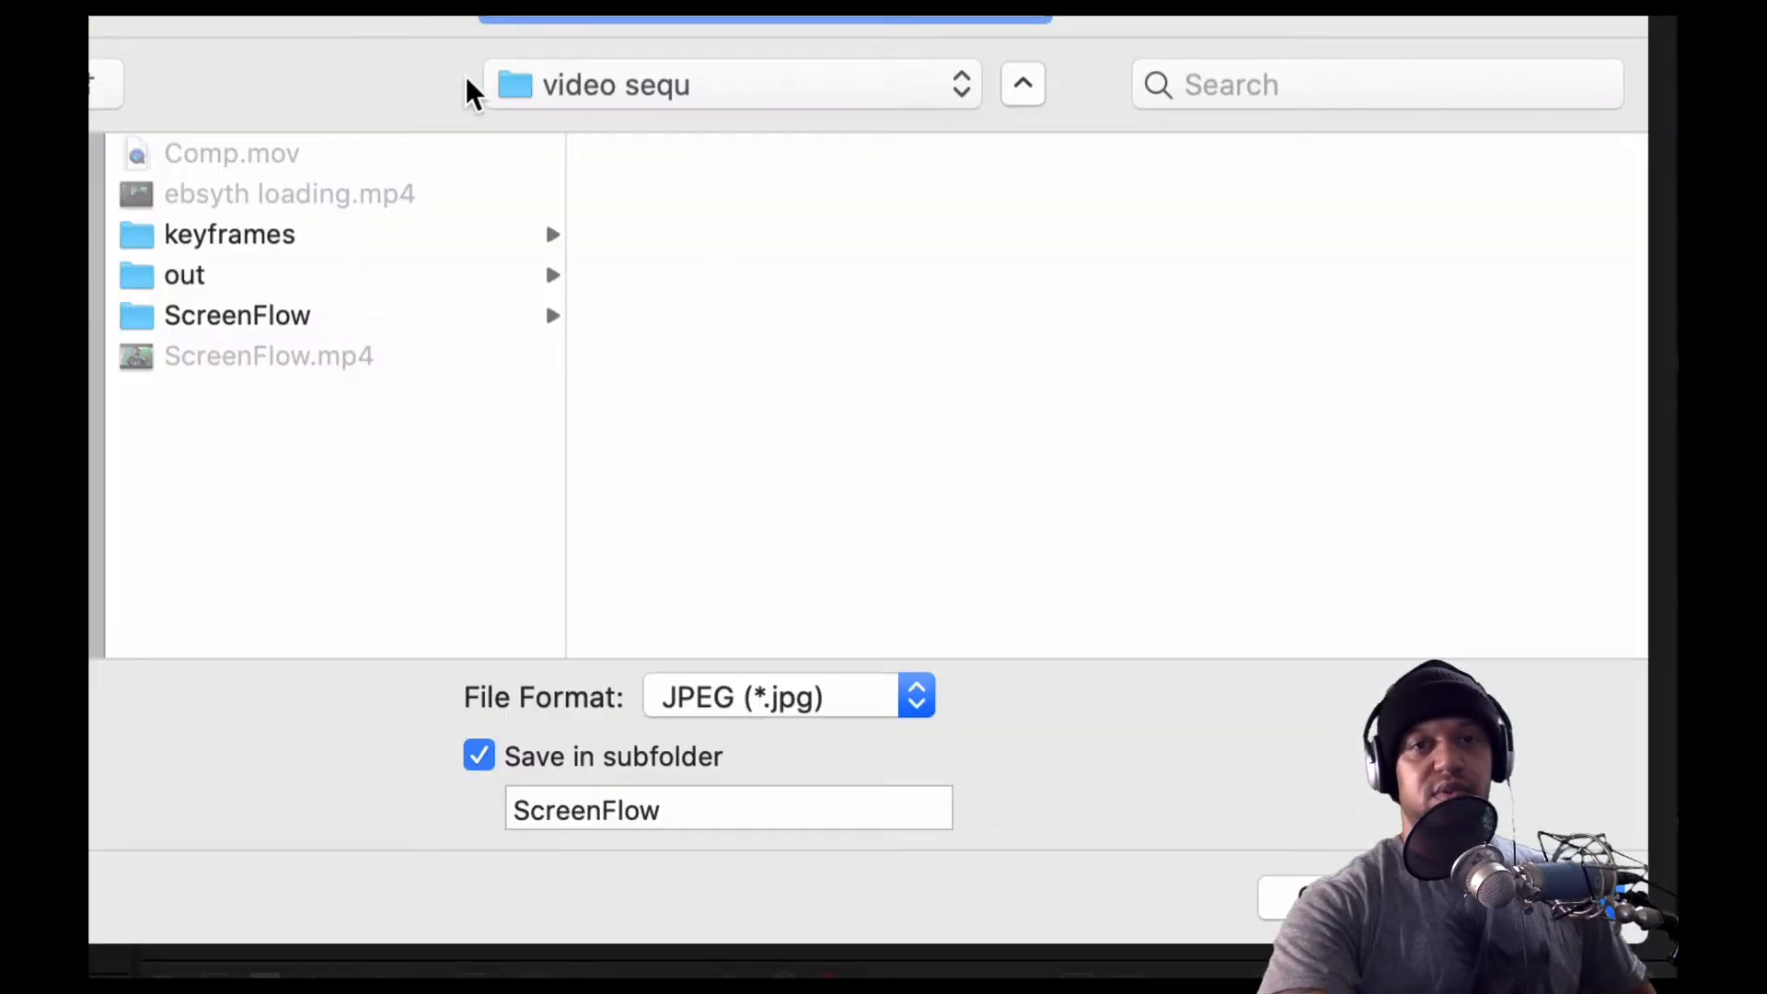
pyautogui.click(346, 320)
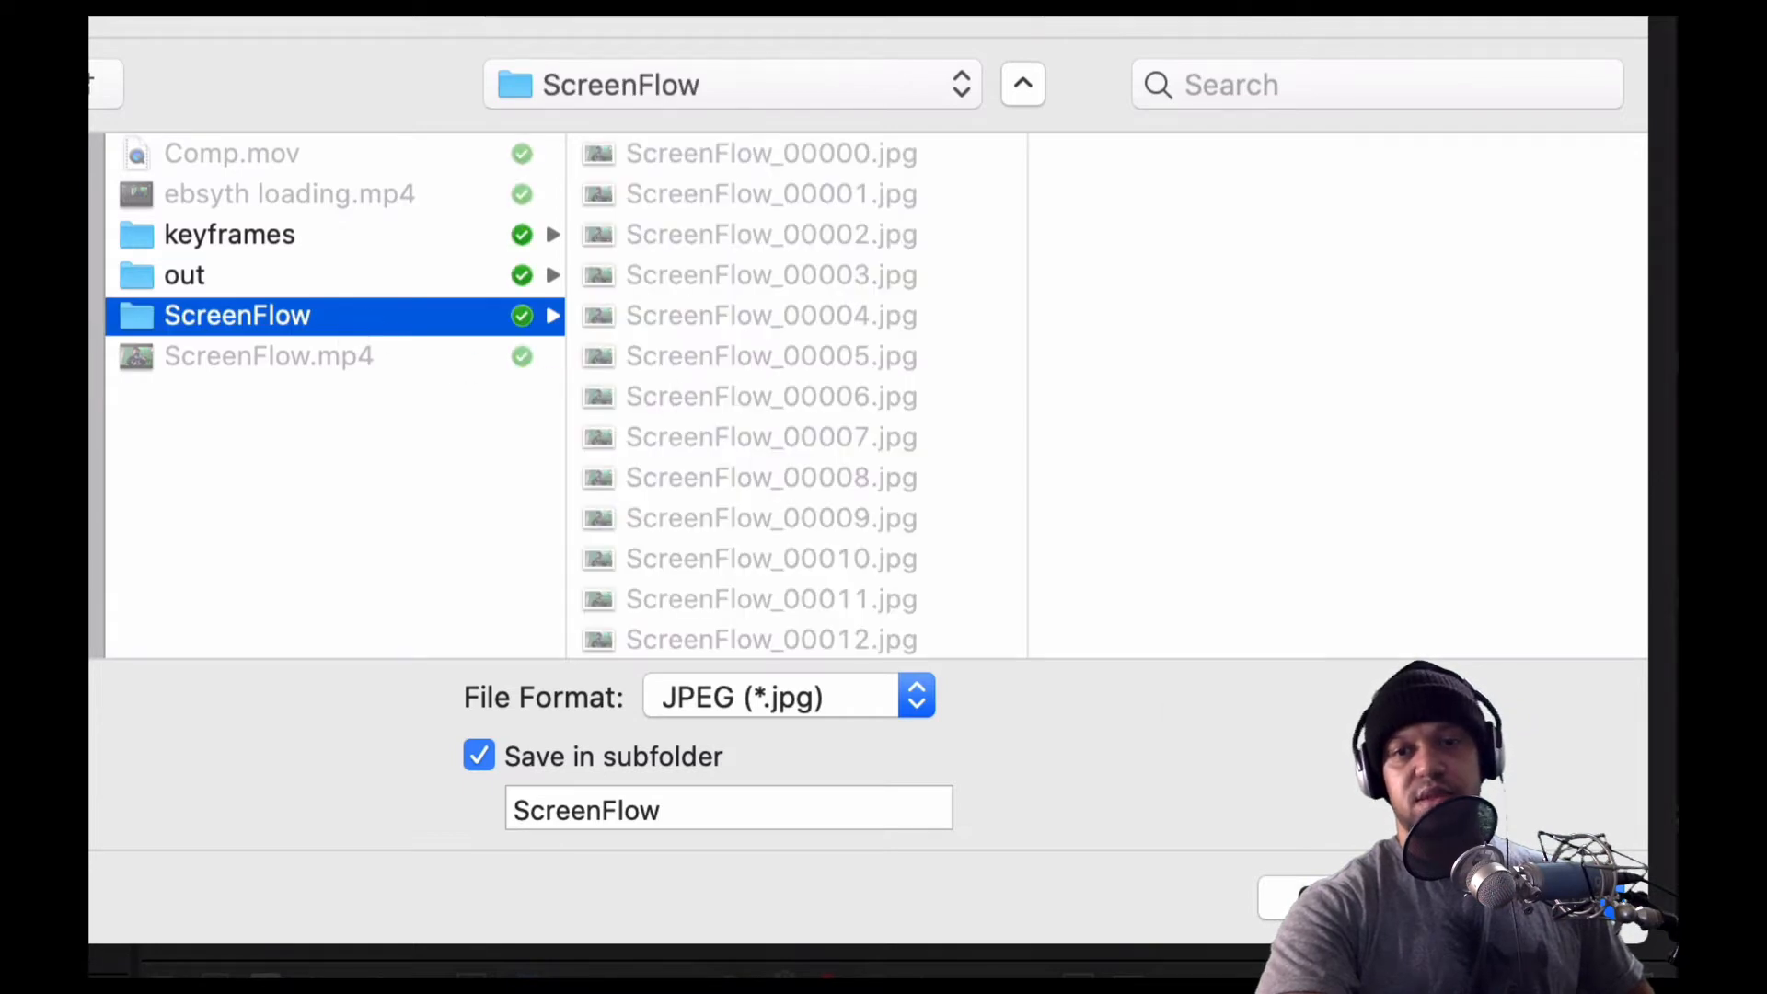
pyautogui.click(1555, 897)
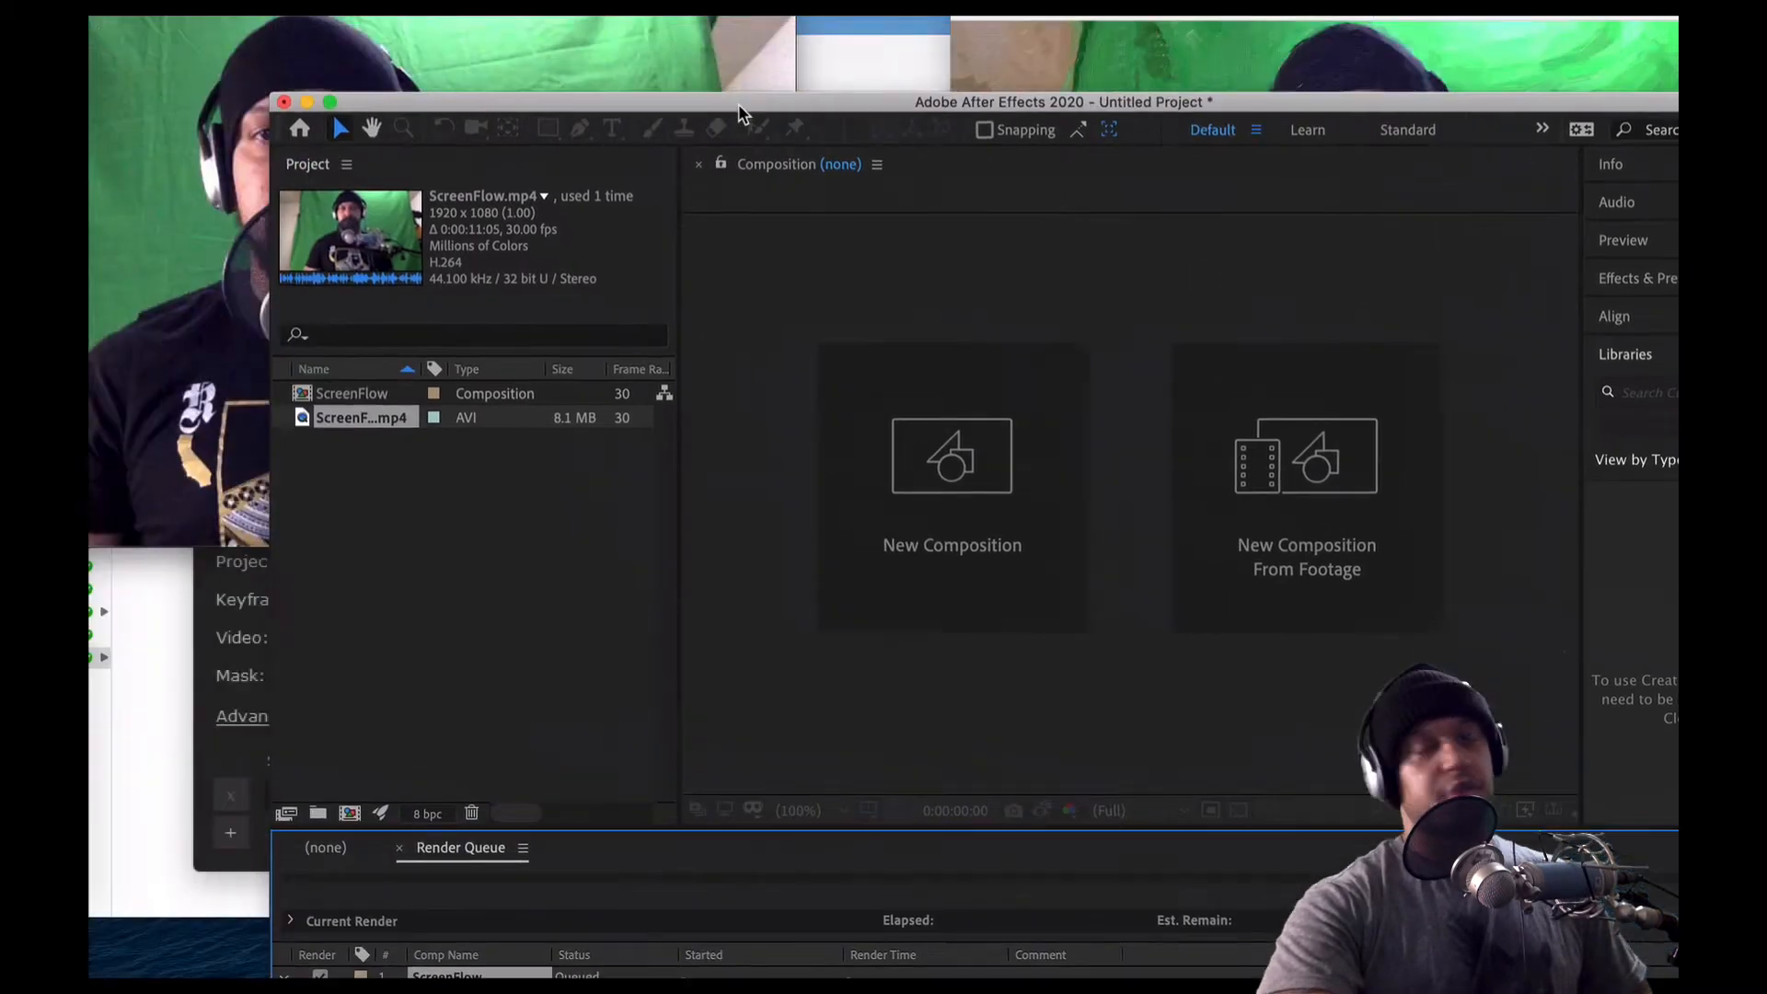
# Switch to Finder and examine the numbered JPEG frames in the ScreenFlow folder, previewing several of them
pyautogui.moveTo(739, 106); pyautogui.dragTo(1032, 227)
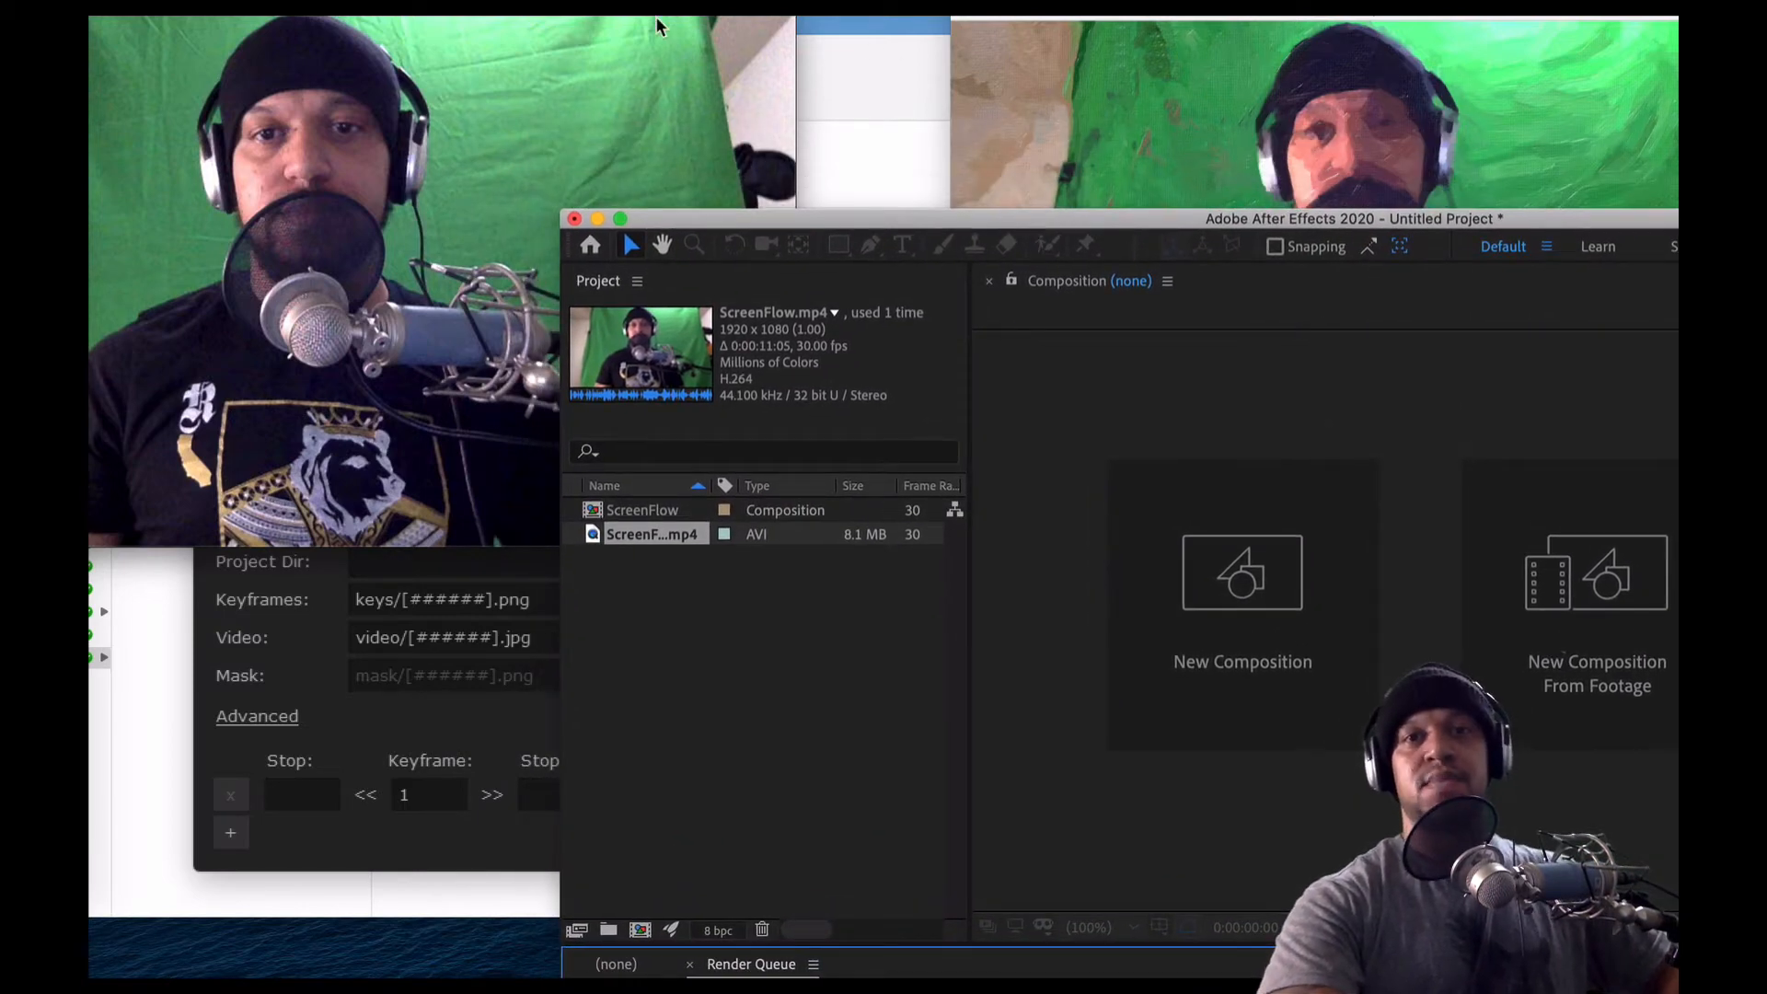
pyautogui.click(919, 37)
pyautogui.moveTo(886, 65); pyautogui.dragTo(1042, 69)
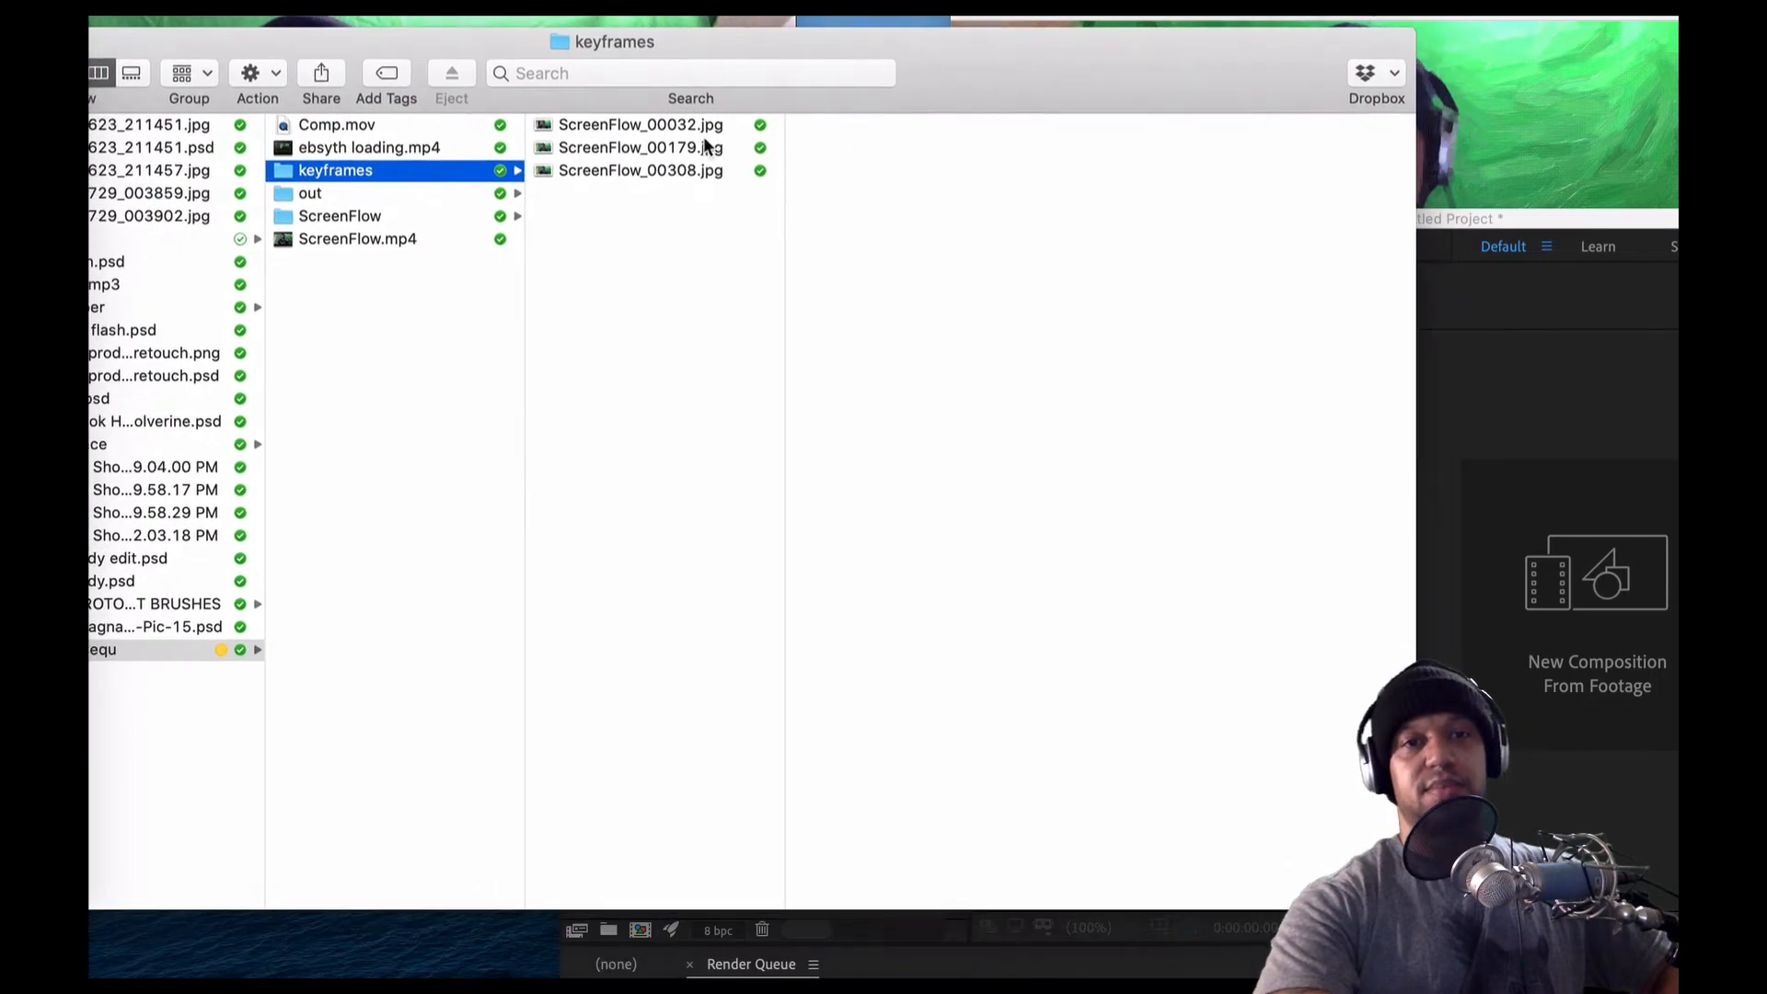
pyautogui.click(377, 216)
pyautogui.click(633, 137)
pyautogui.scroll(-1, 637, 435)
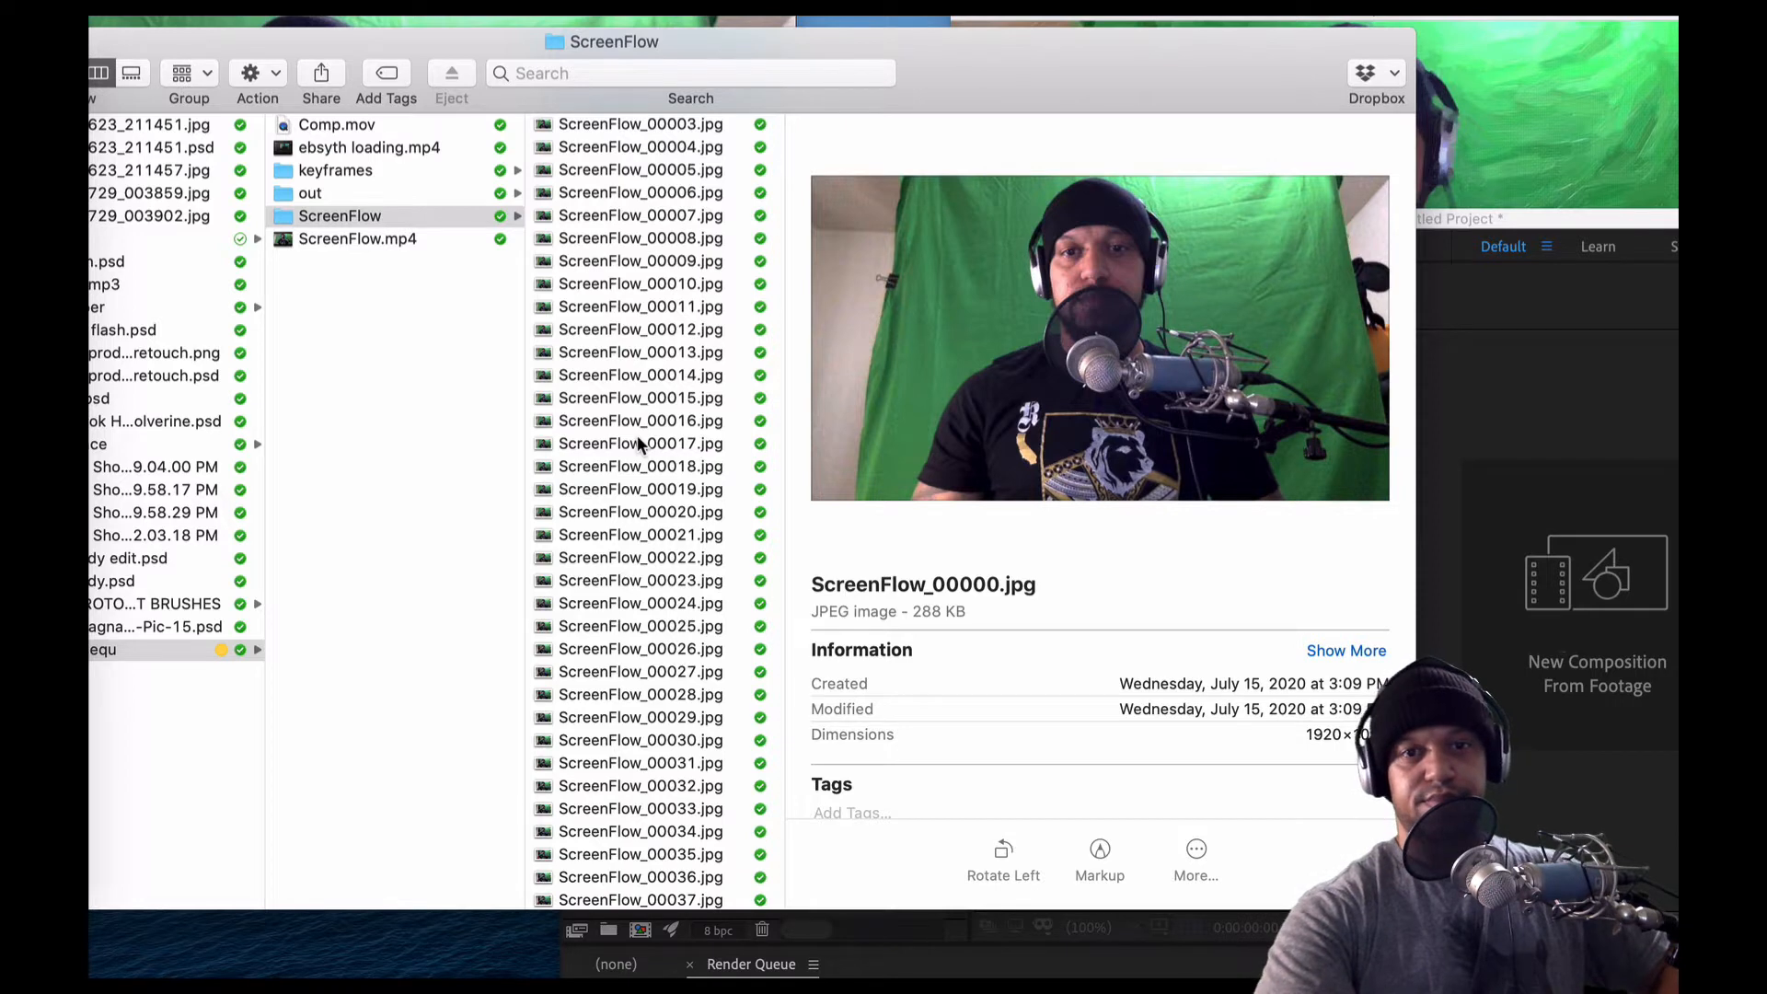
pyautogui.scroll(1, 637, 438)
pyautogui.scroll(-10, 637, 438)
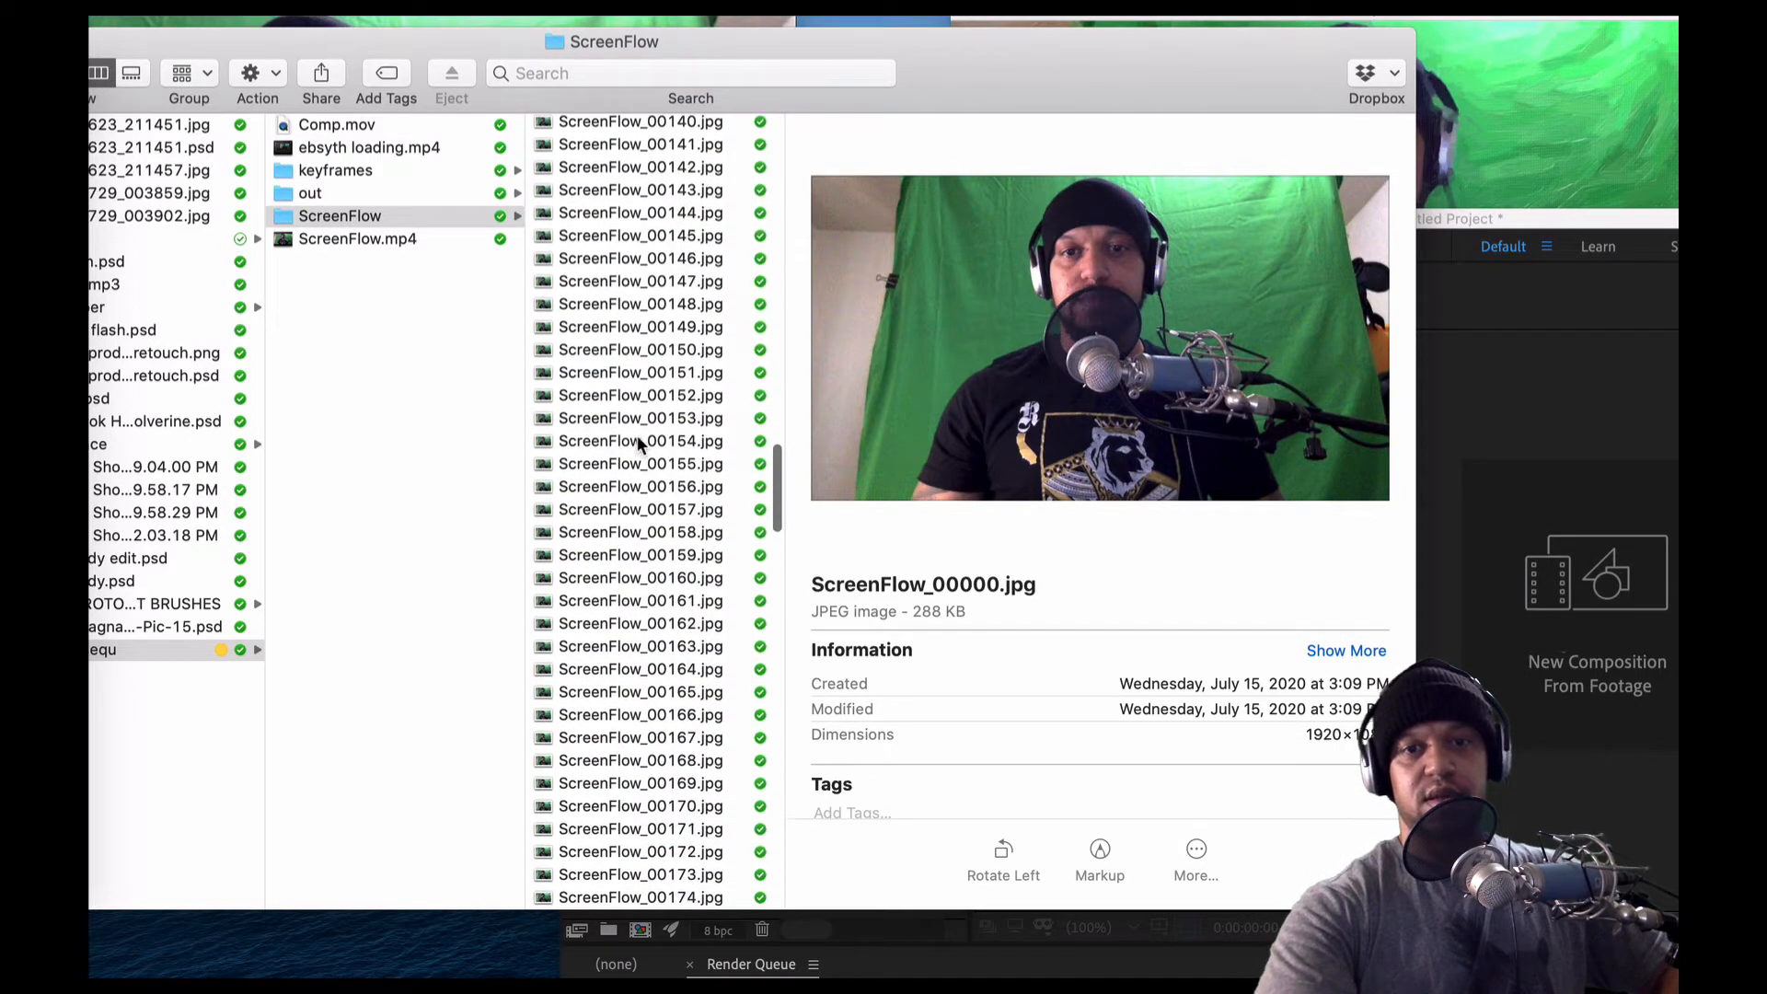
pyautogui.scroll(8, 637, 442)
pyautogui.click(677, 242)
pyautogui.scroll(4, 673, 345)
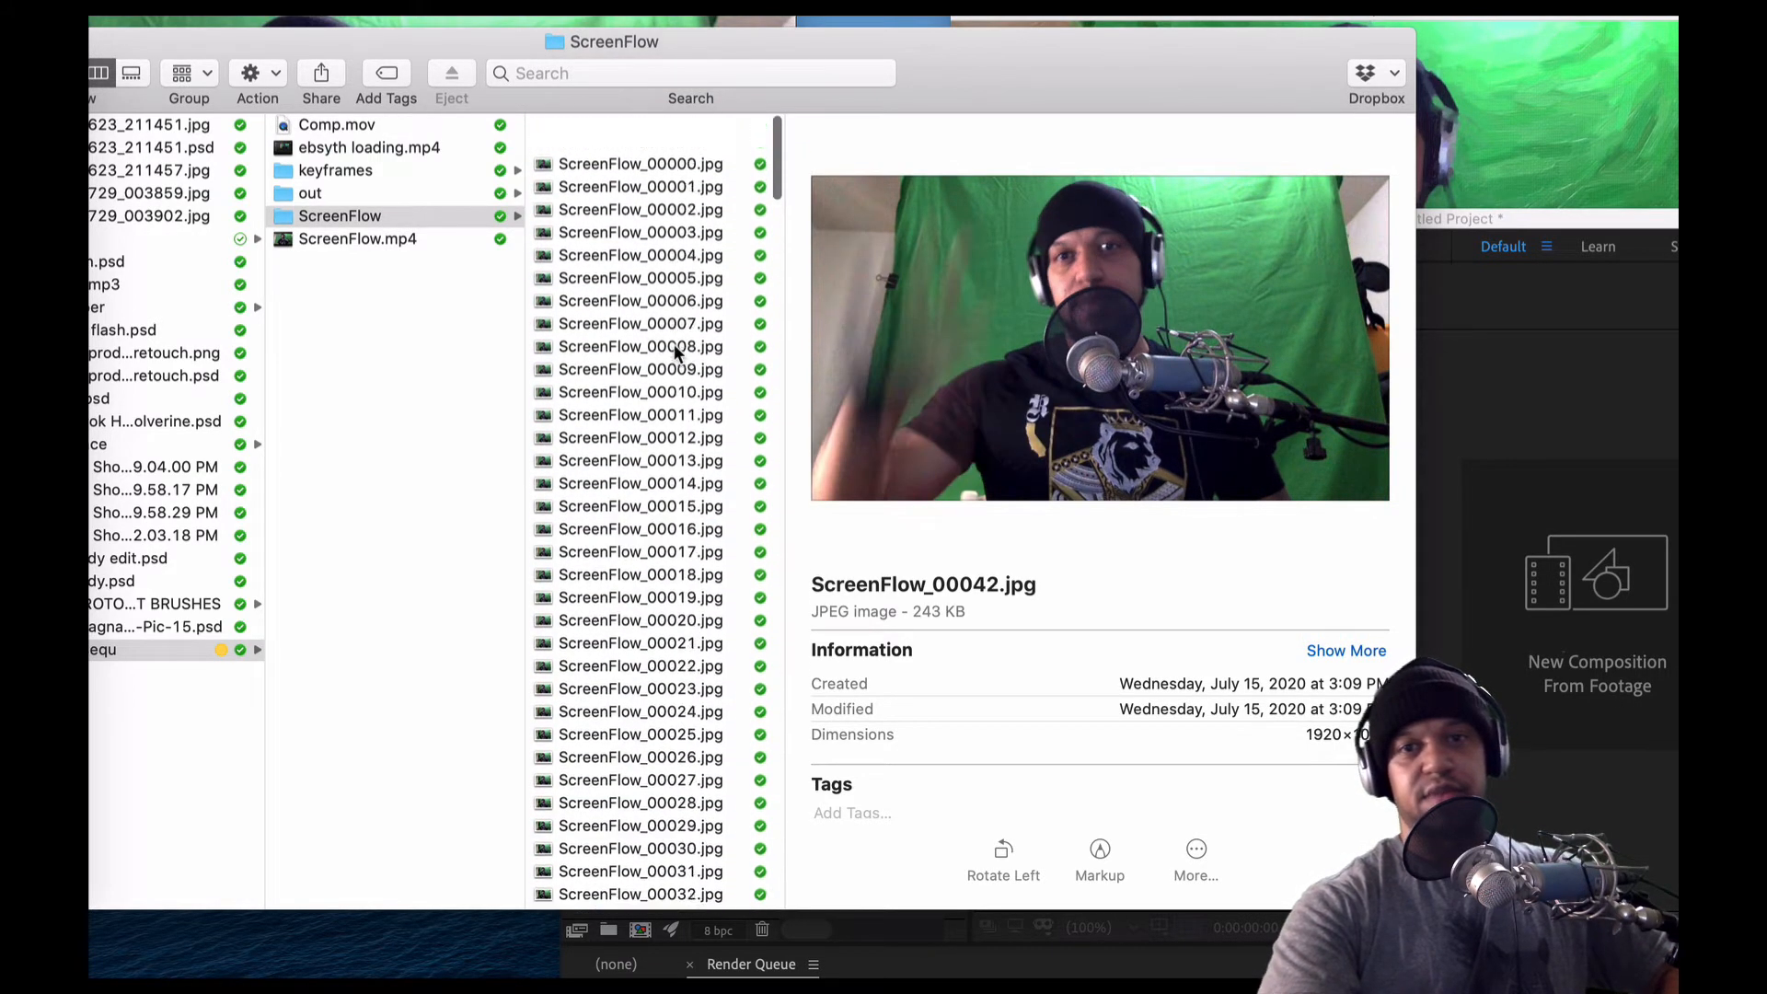
pyautogui.click(681, 261)
# Switch to EbSynth and set its video source to the frame sequence starting at ScreenFlow_00000.jpg in the ScreenFlow folder
pyautogui.moveTo(769, 43); pyautogui.dragTo(739, 213)
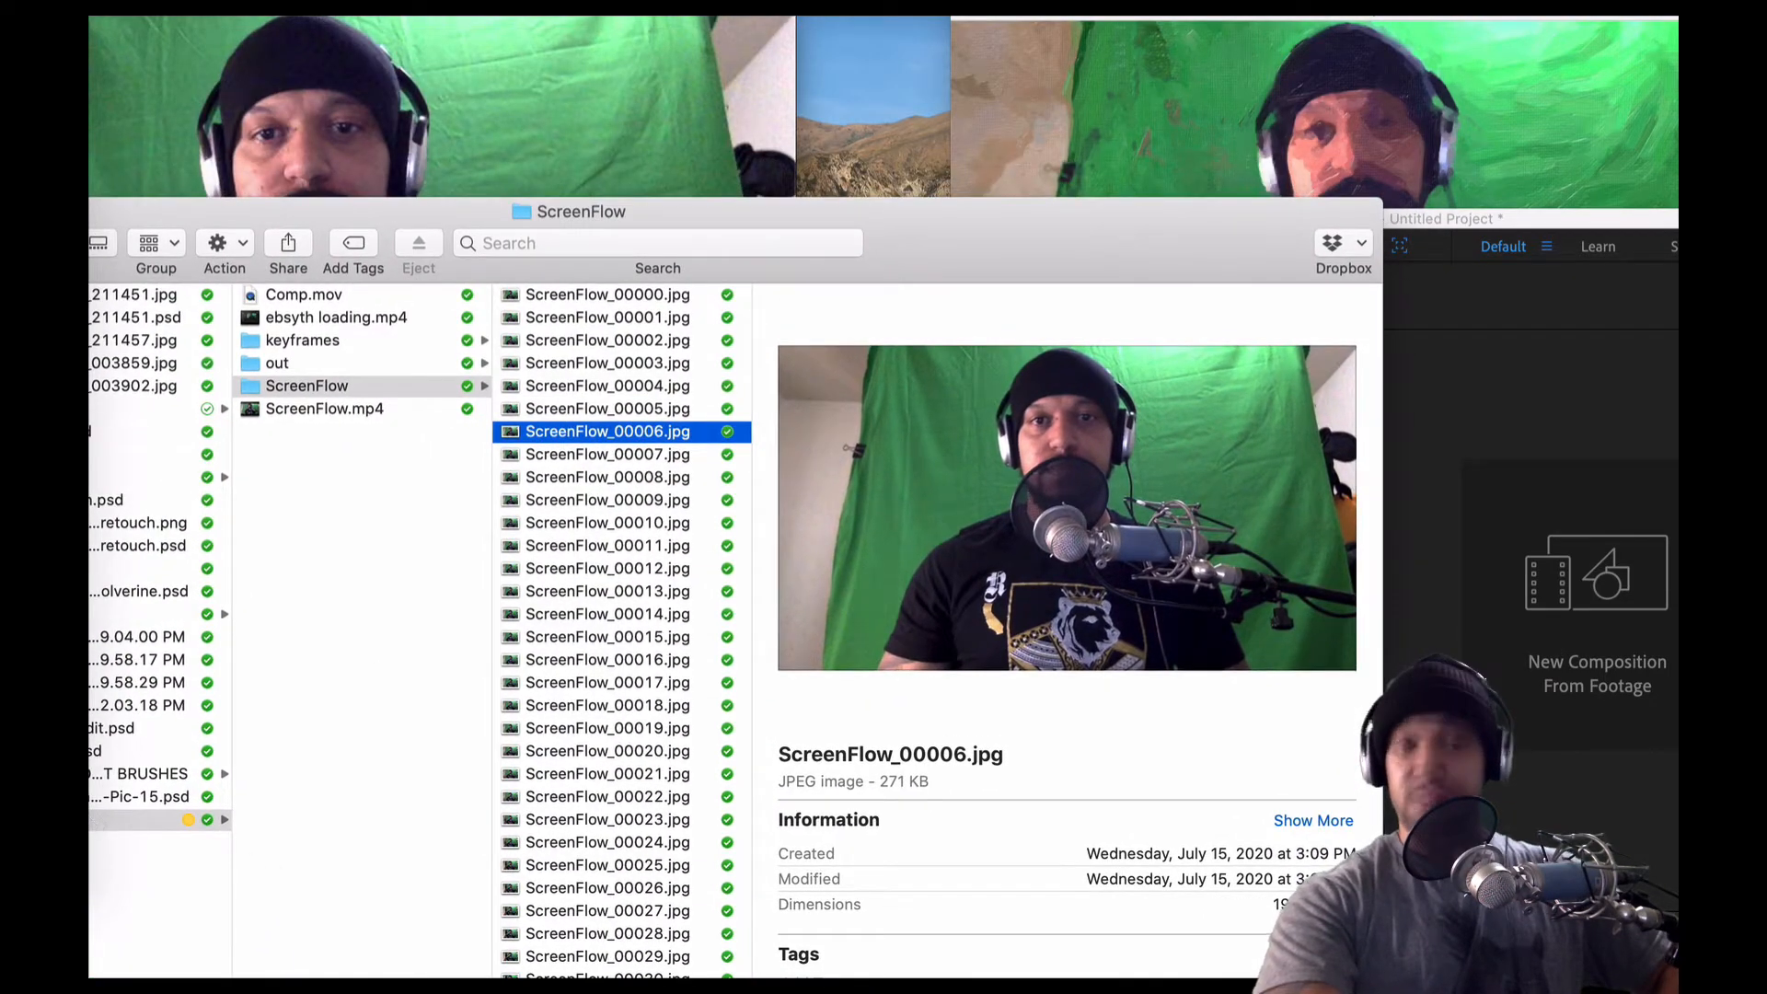
pyautogui.click(118, 844)
pyautogui.moveTo(705, 460); pyautogui.dragTo(661, 142)
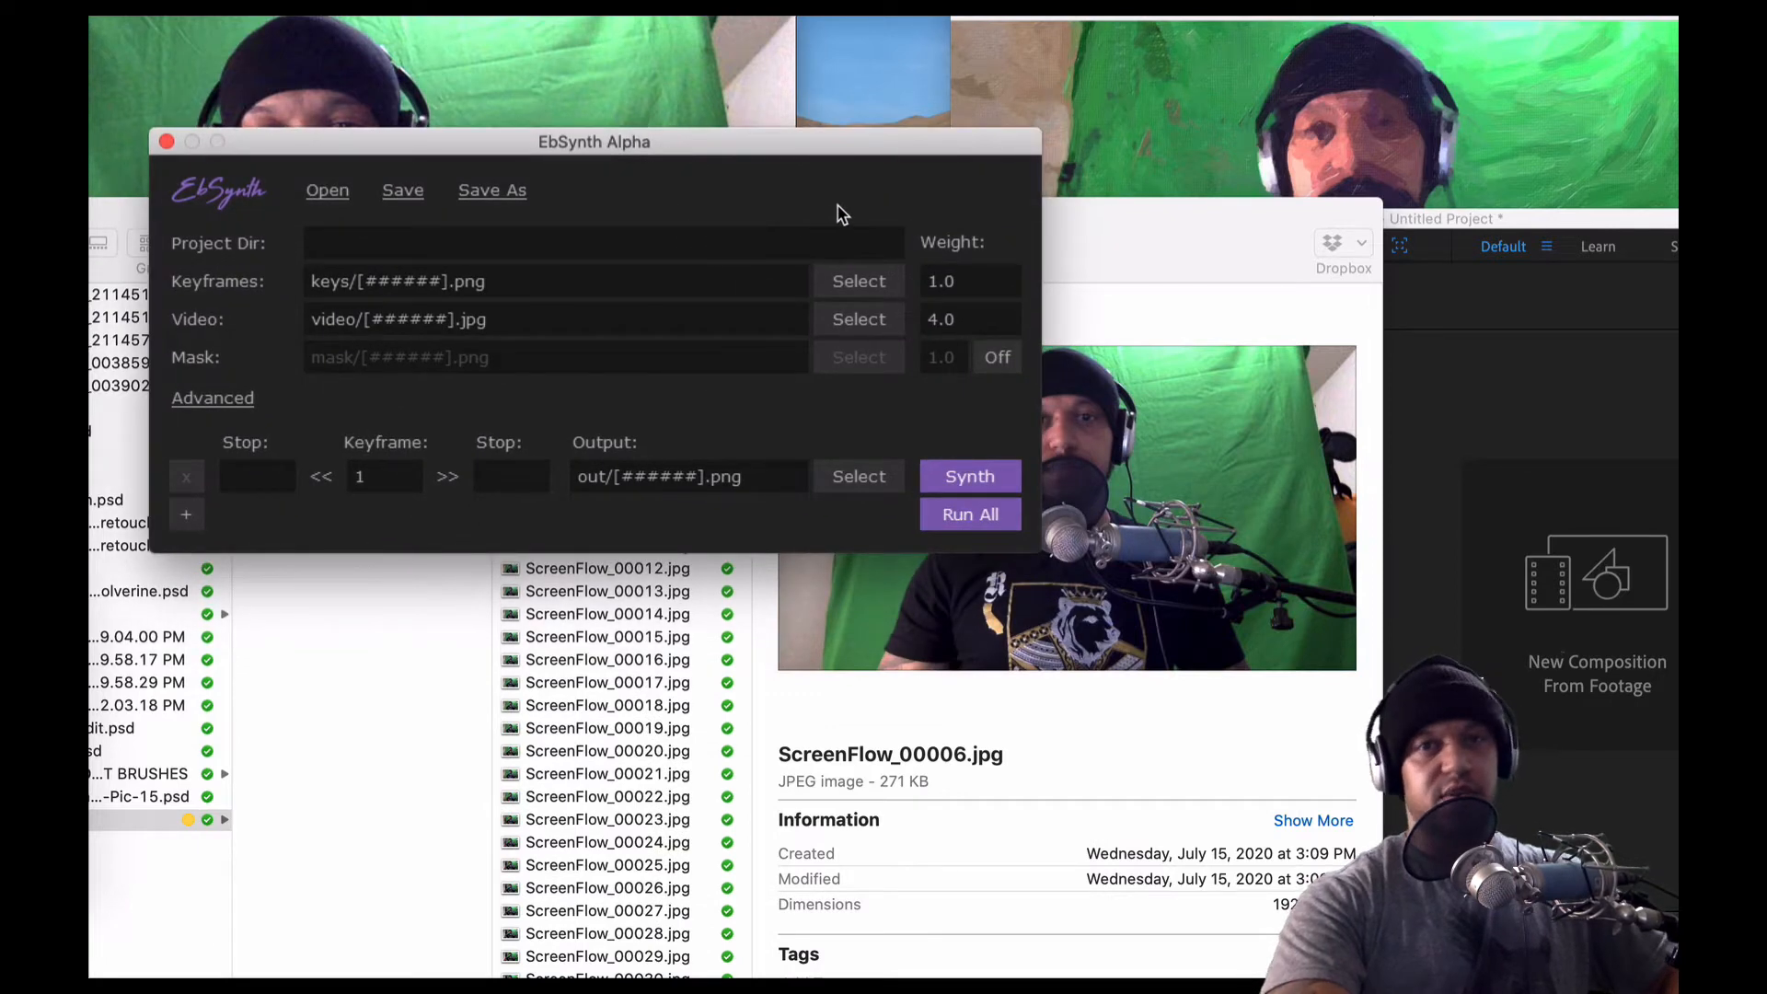
pyautogui.click(846, 321)
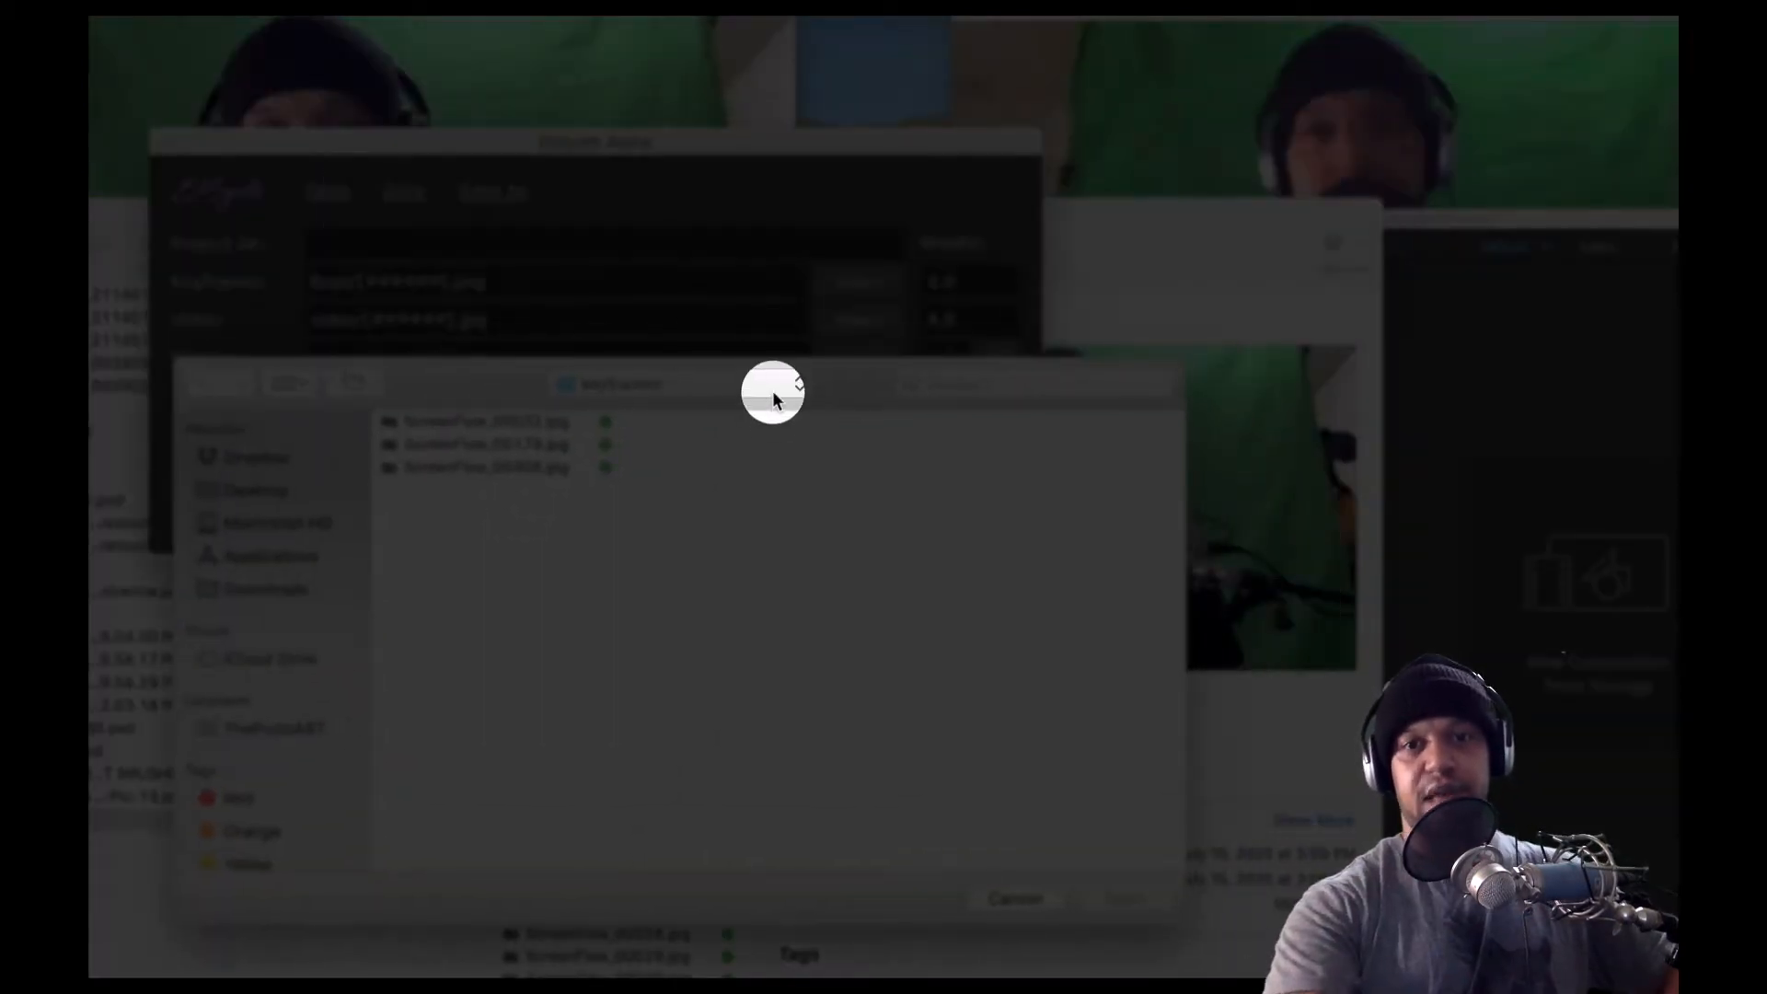
pyautogui.click(742, 382)
pyautogui.click(745, 421)
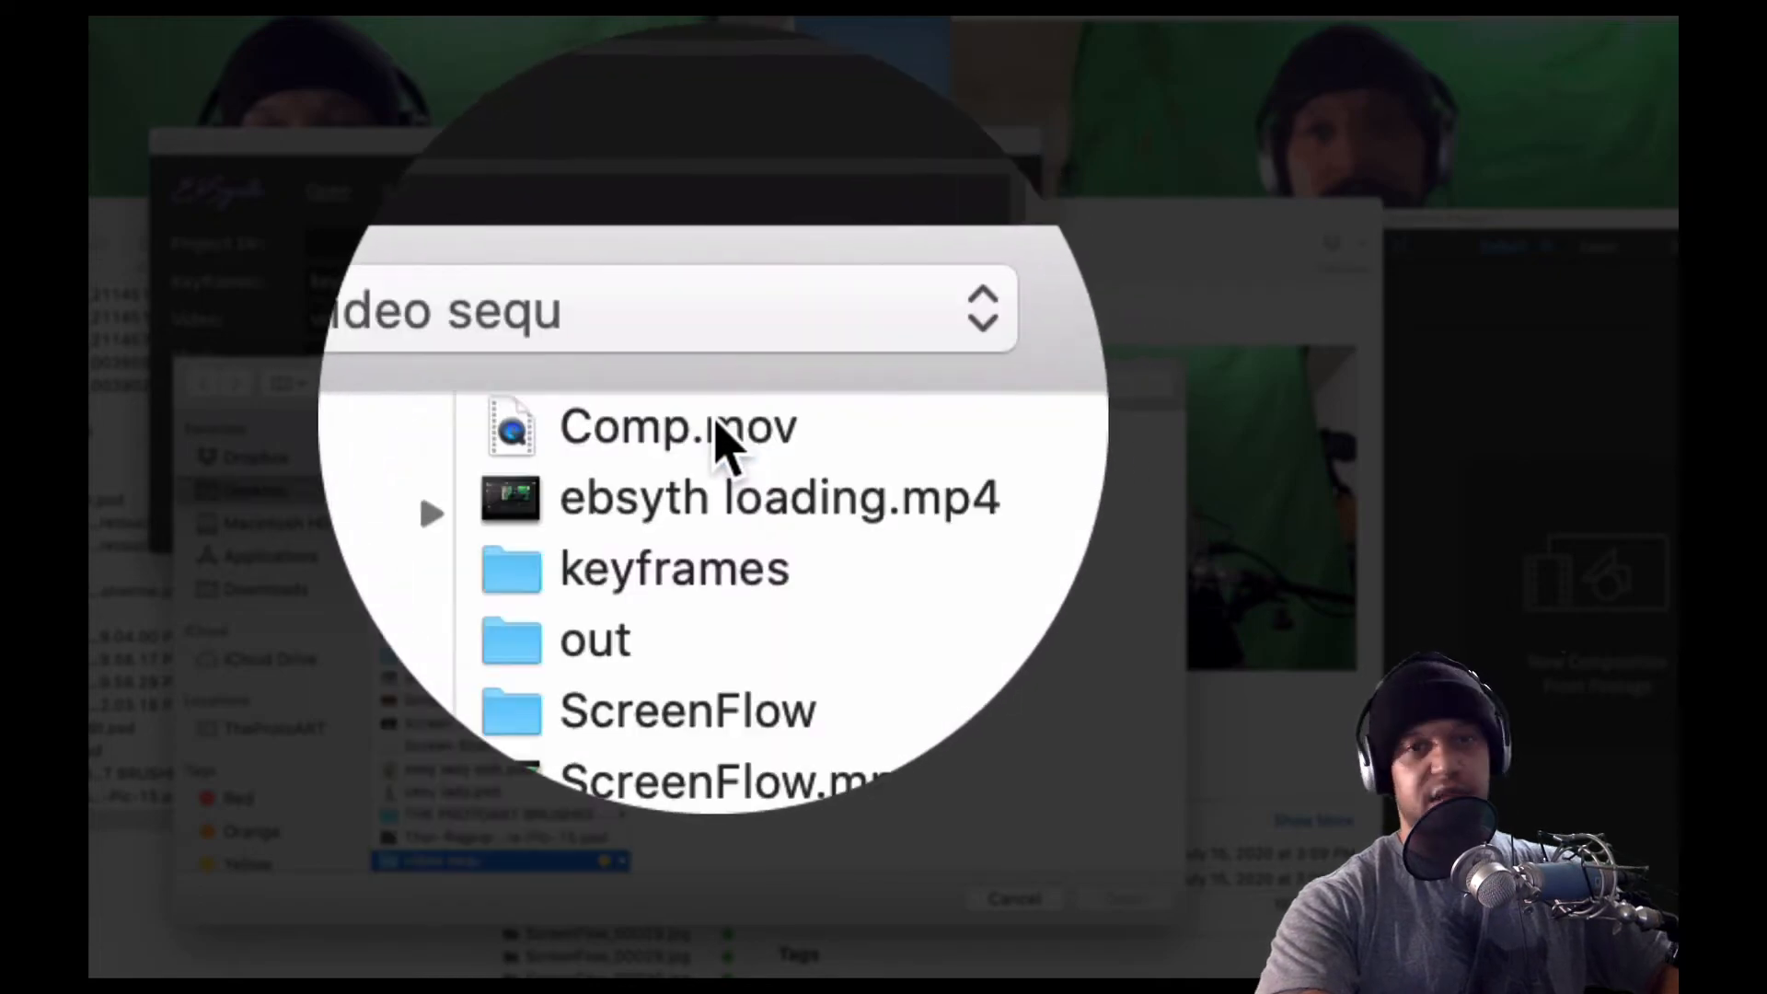
pyautogui.click(806, 525)
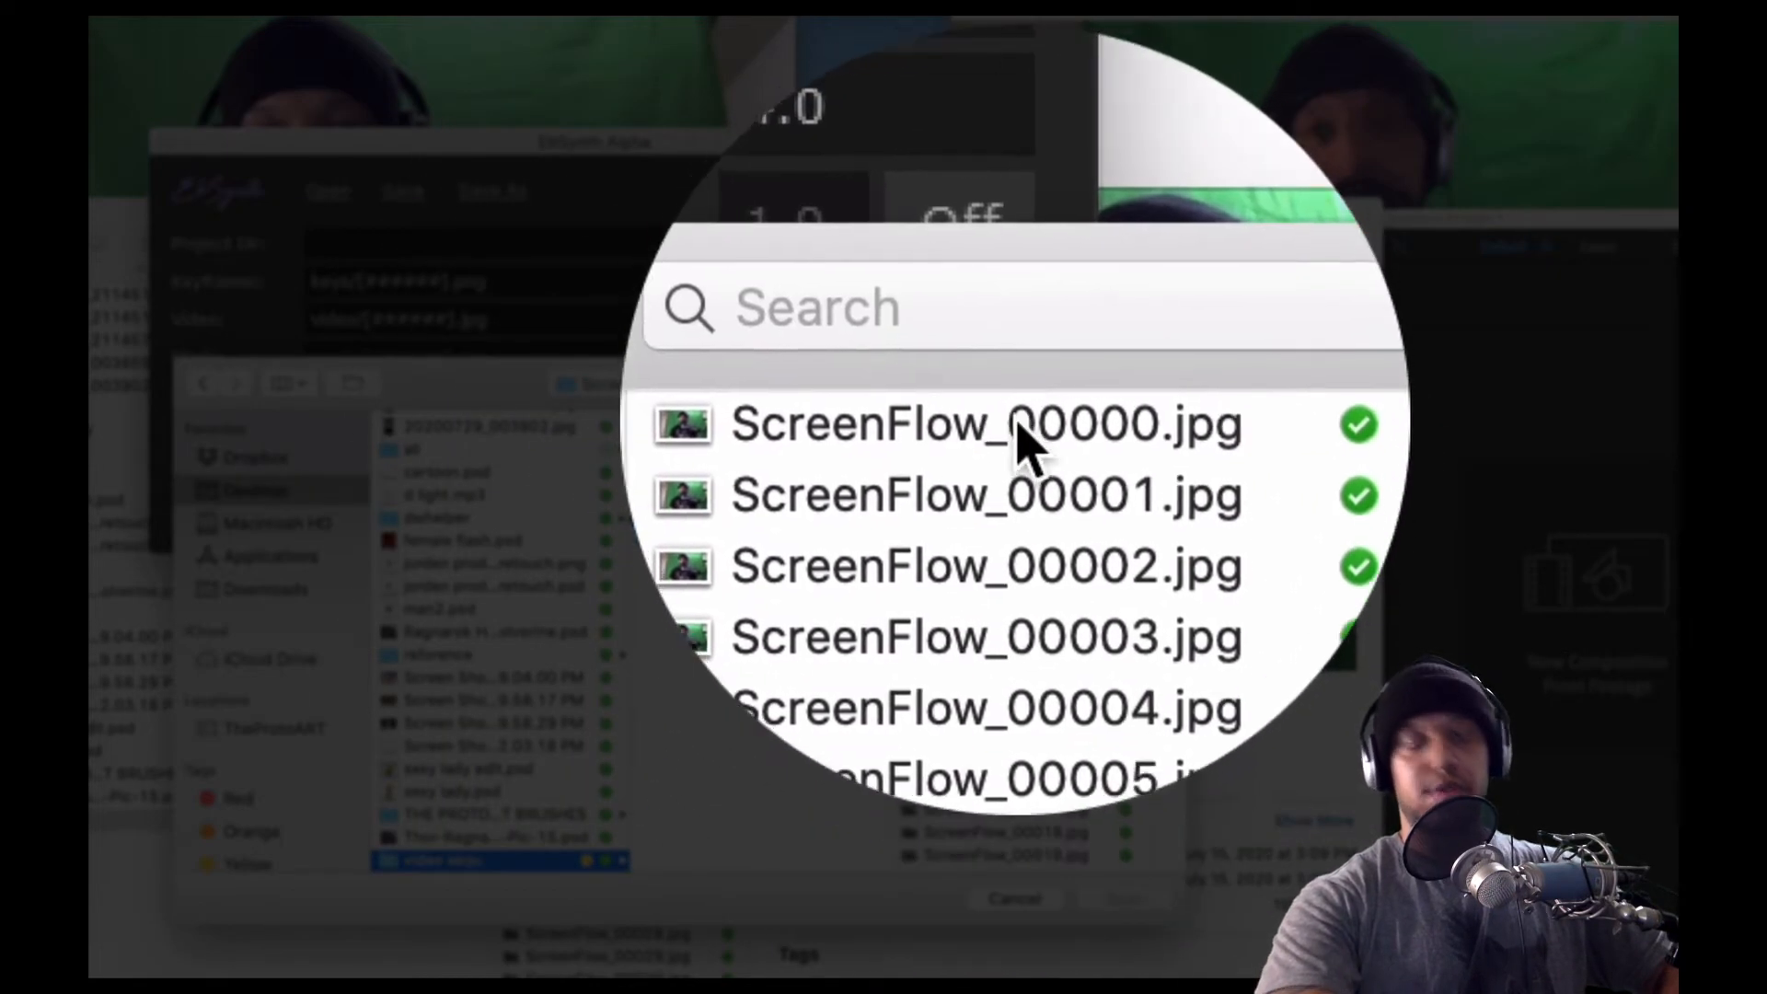
pyautogui.click(1024, 440)
pyautogui.click(1112, 731)
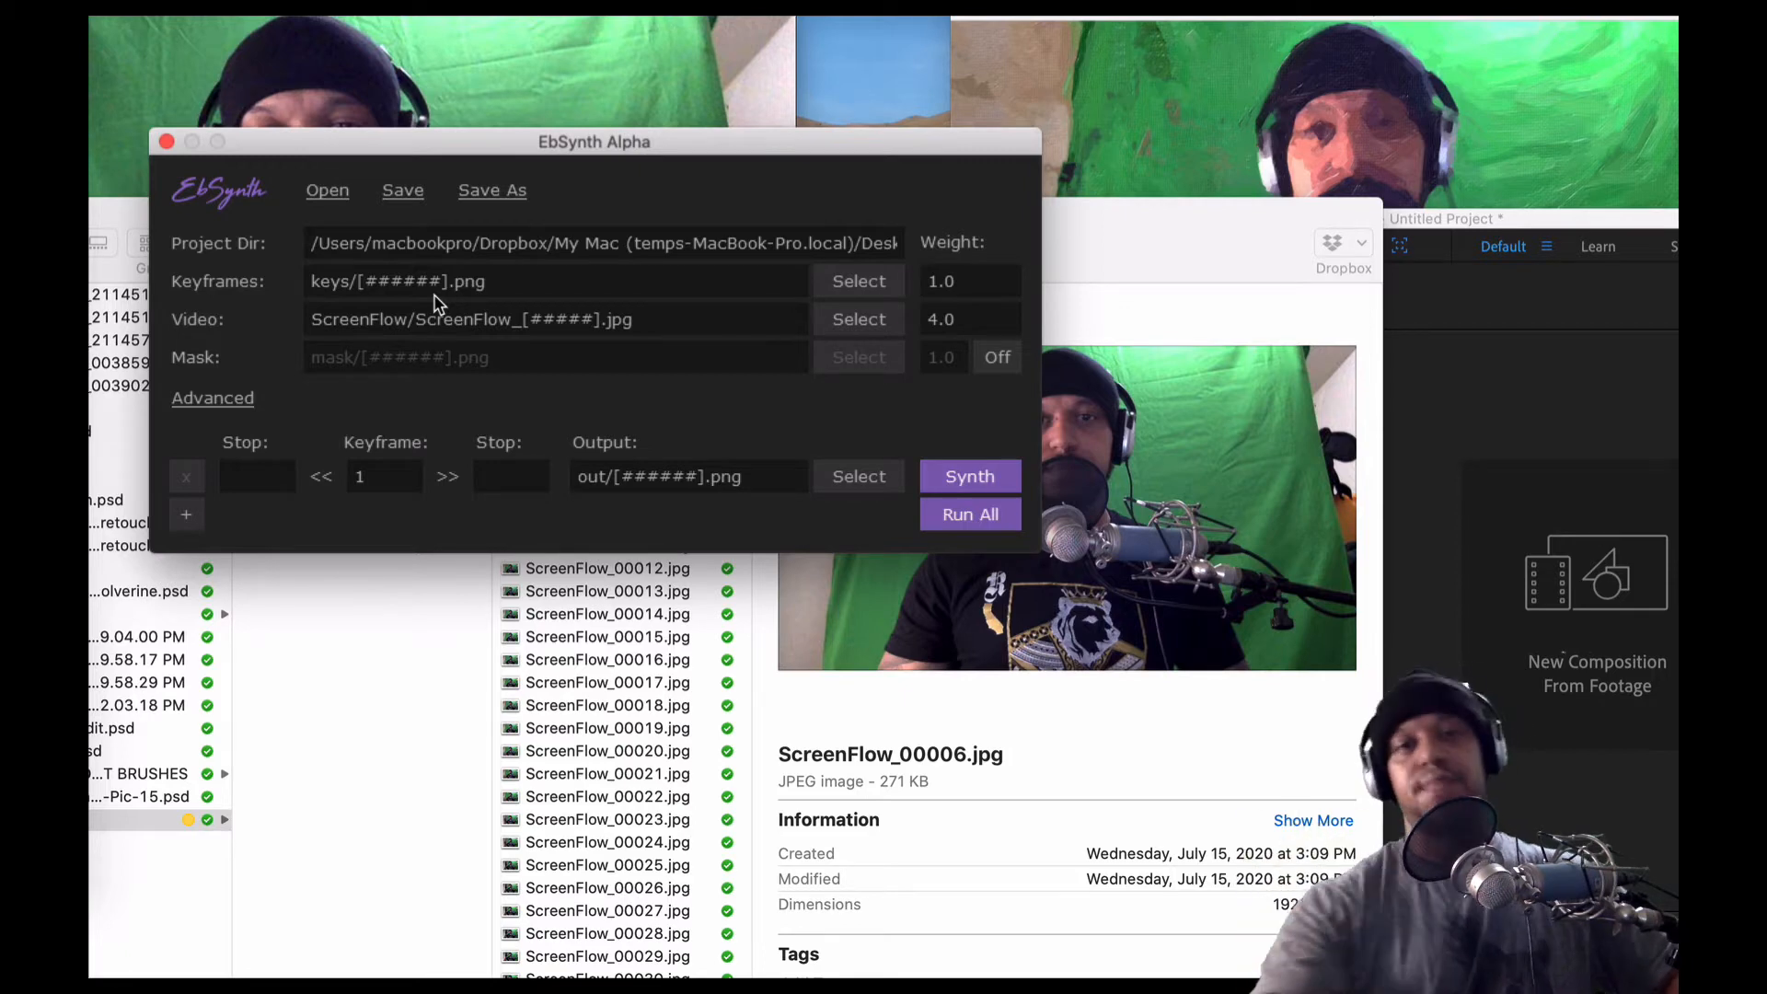
# Set the keyframes source to ScreenFlow_00032.jpg in the keyframes folder and move the EbSynth window clear
pyautogui.click(841, 285)
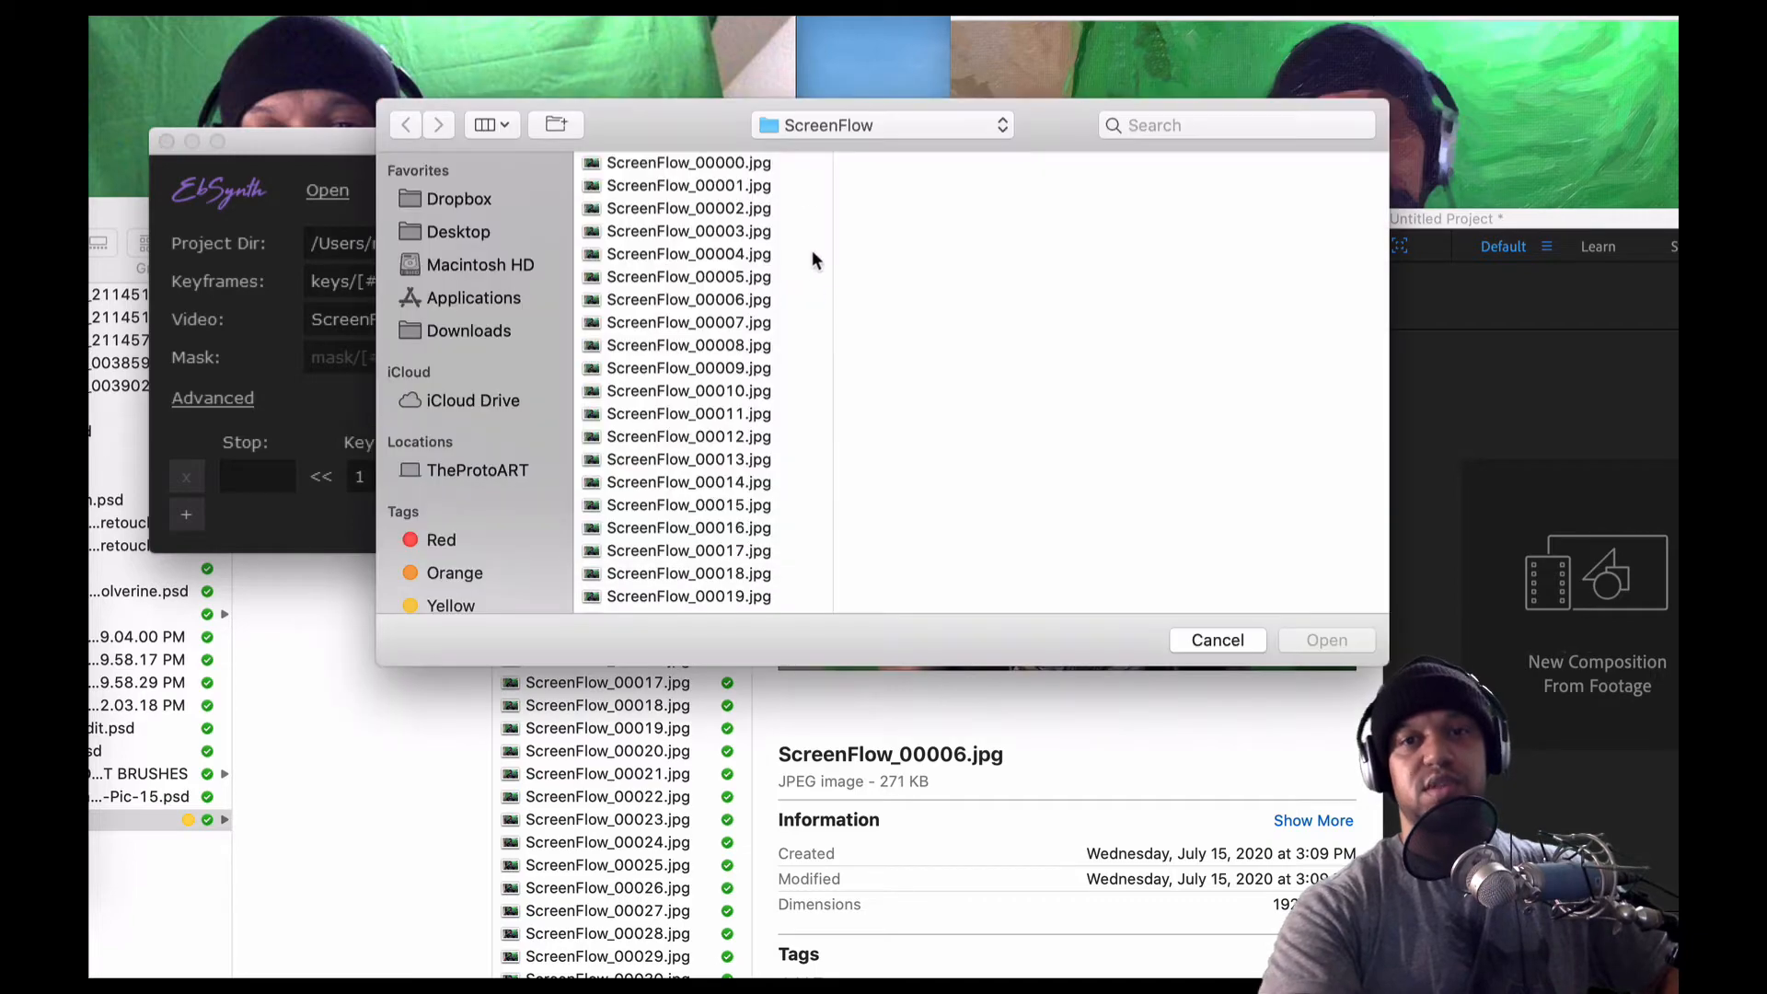
pyautogui.click(842, 125)
pyautogui.click(842, 145)
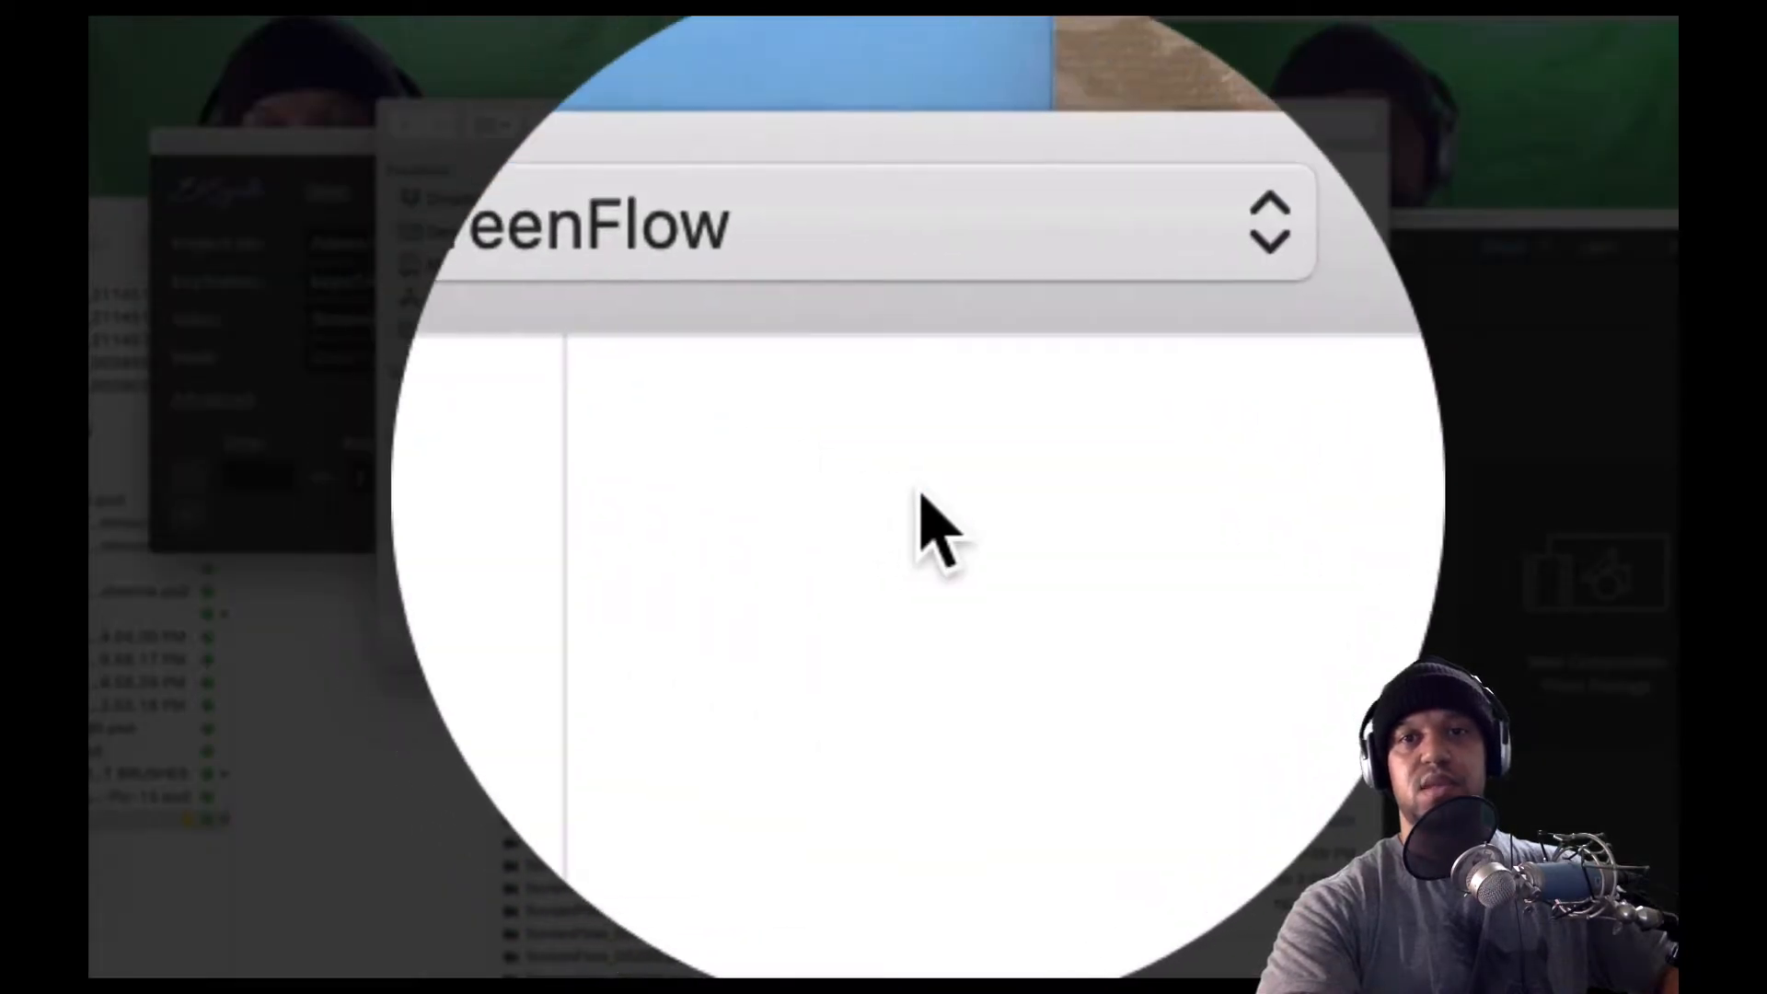
pyautogui.click(920, 520)
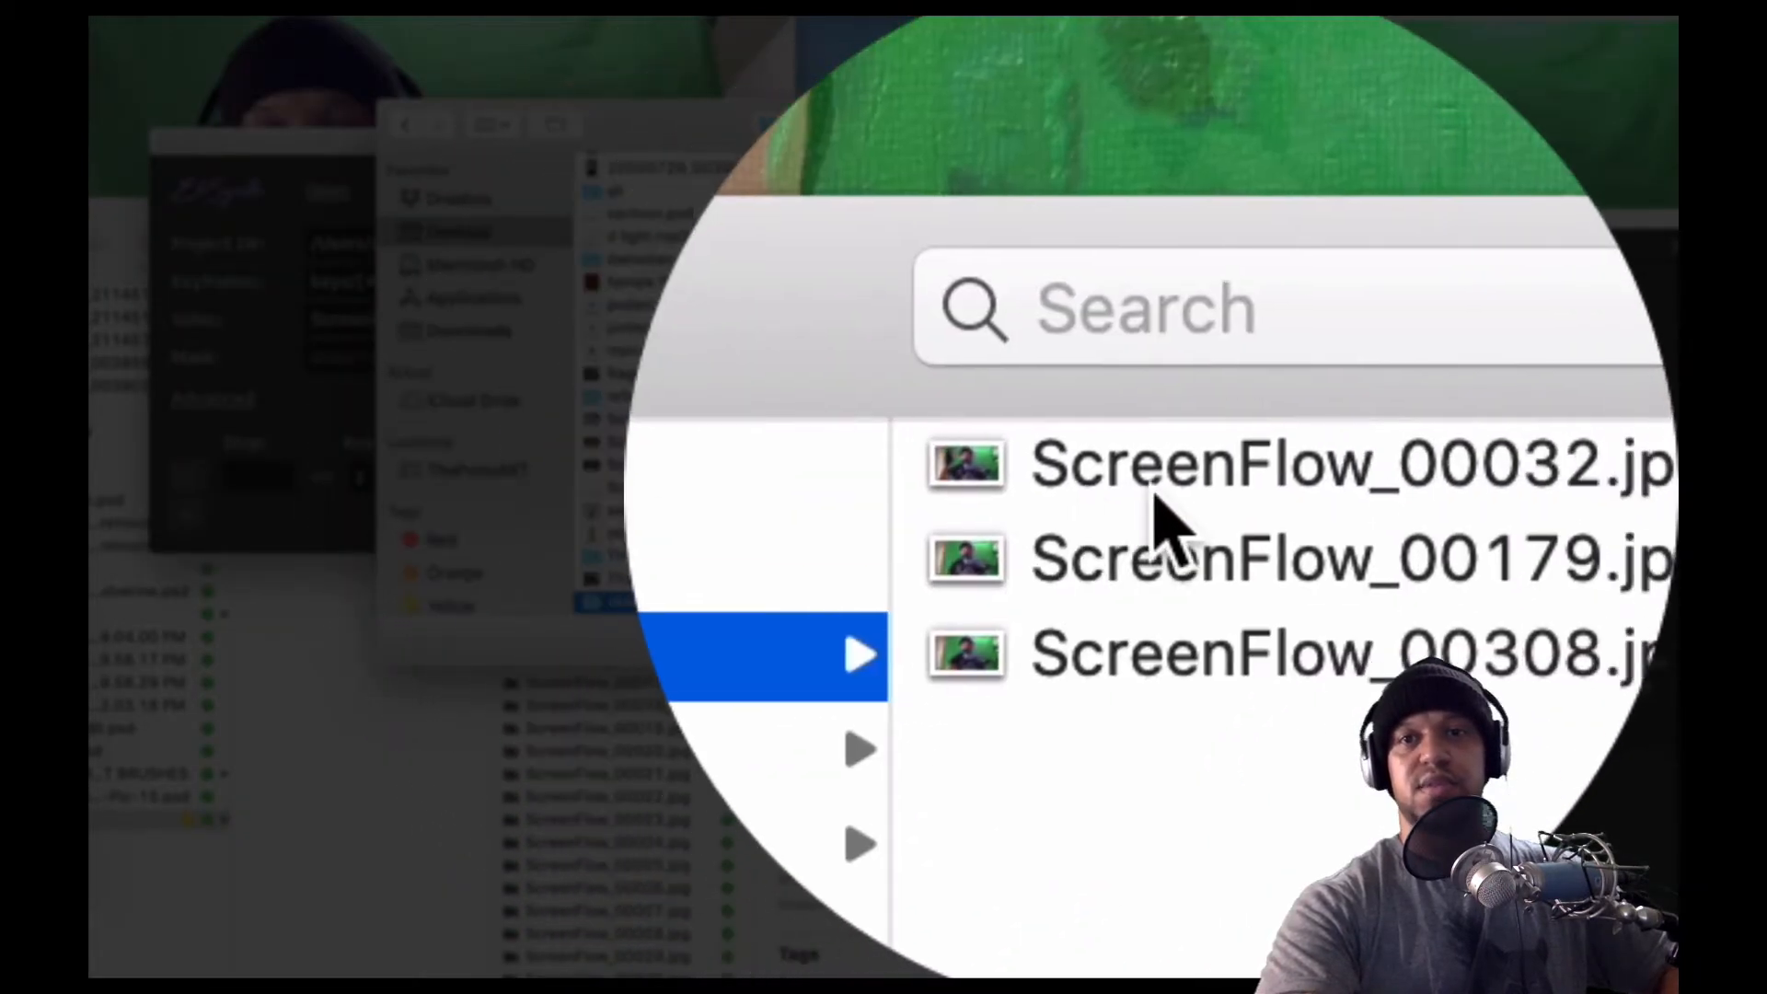
pyautogui.click(1161, 518)
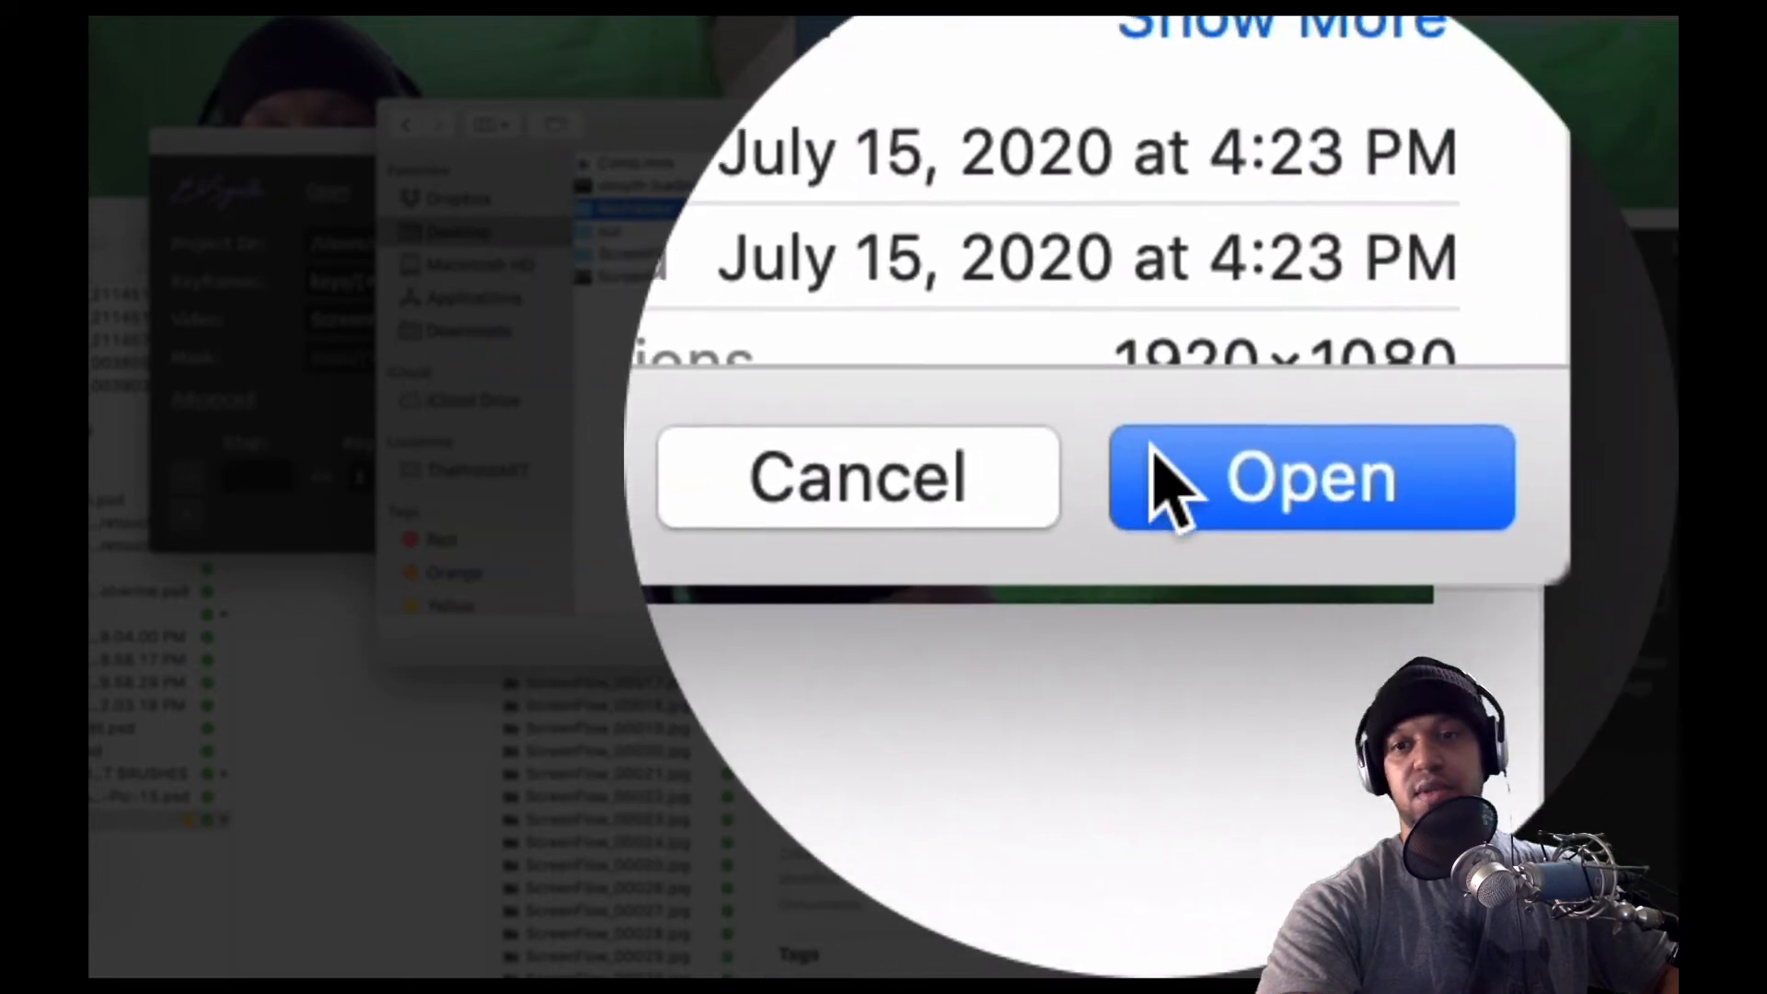
pyautogui.click(1152, 474)
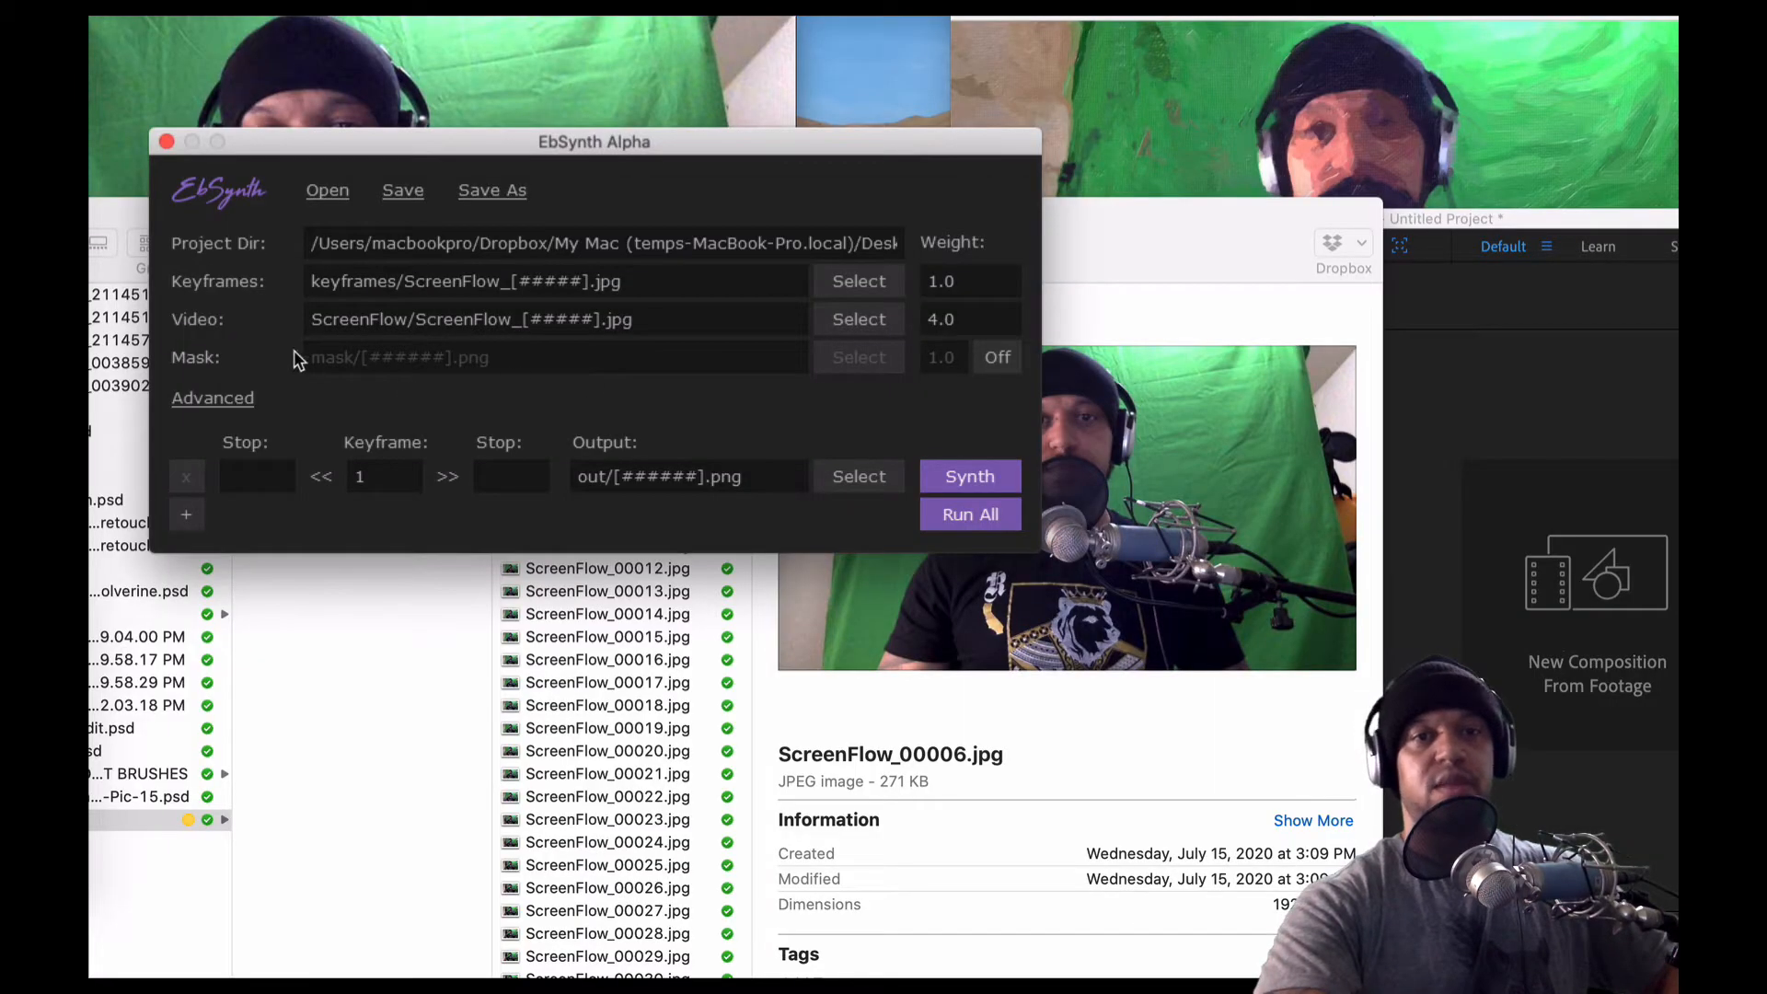
pyautogui.moveTo(703, 132); pyautogui.dragTo(776, 81)
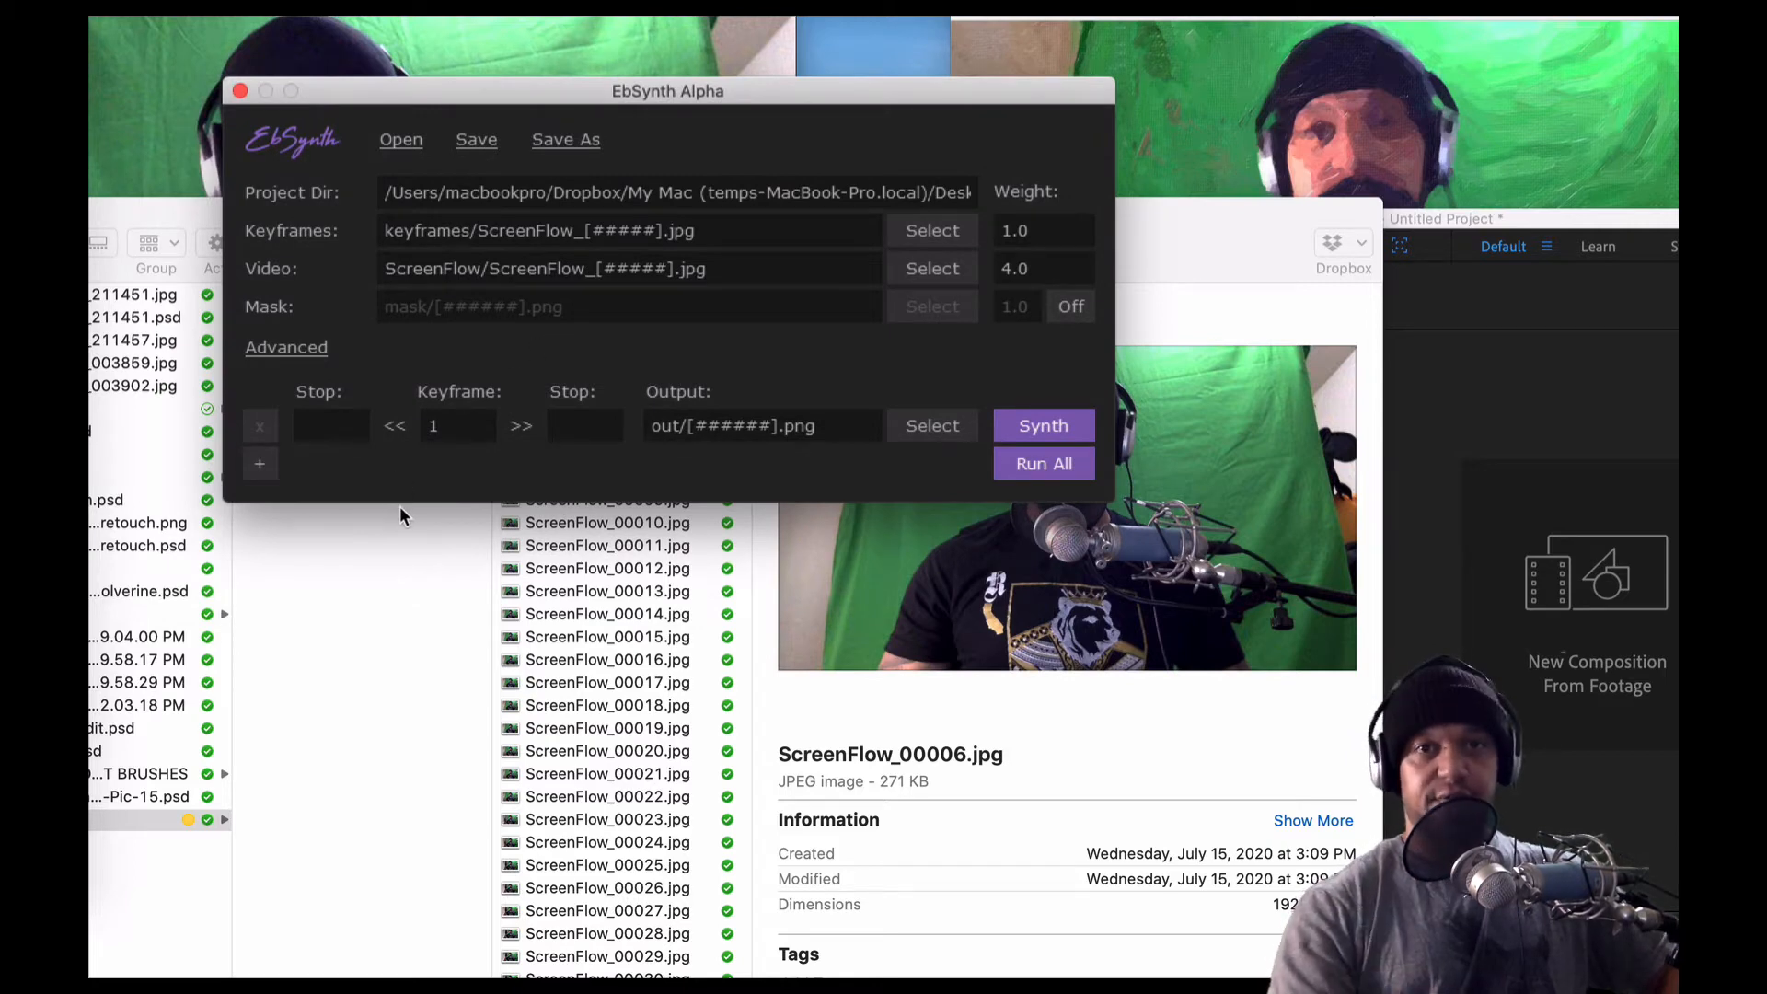
# Add two more keyframe rows to the EbSynth project and move its window aside
pyautogui.click(261, 464)
pyautogui.click(260, 501)
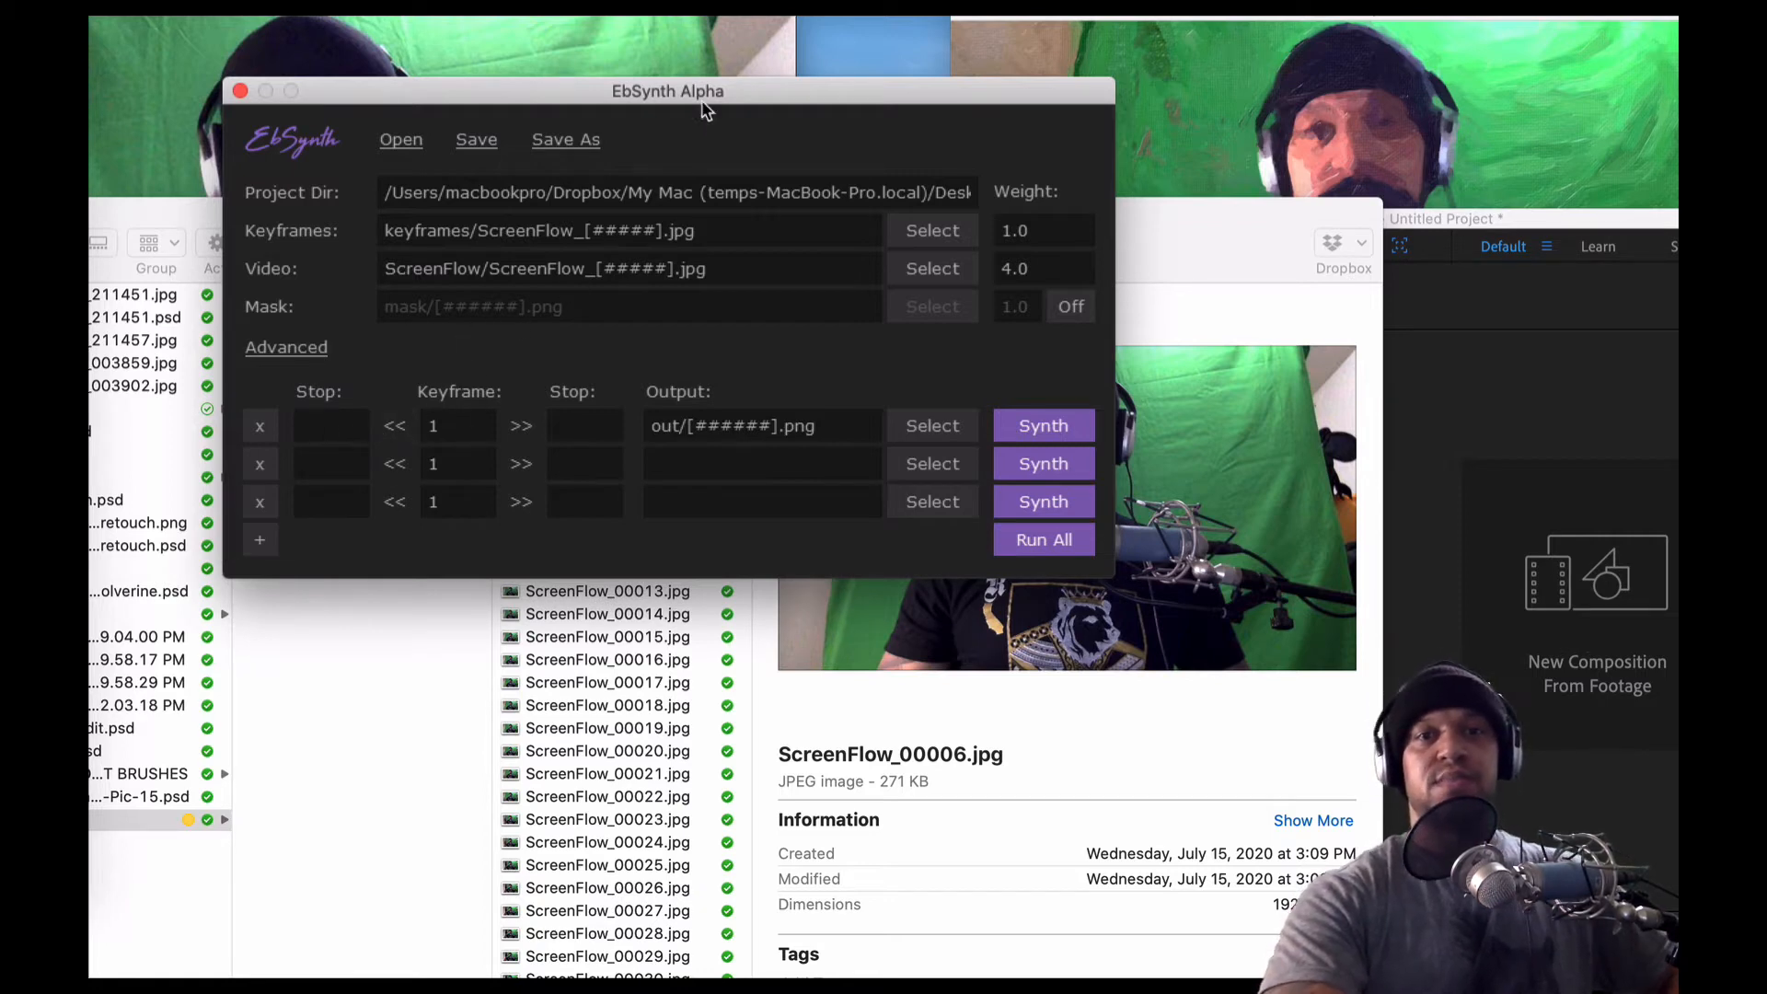
pyautogui.moveTo(789, 101); pyautogui.dragTo(918, 78)
# Switch to Finder and preview the painted images ScreenFlow_00032.jpg and ScreenFlow_00308.jpg in the keyframes folder
pyautogui.click(285, 341)
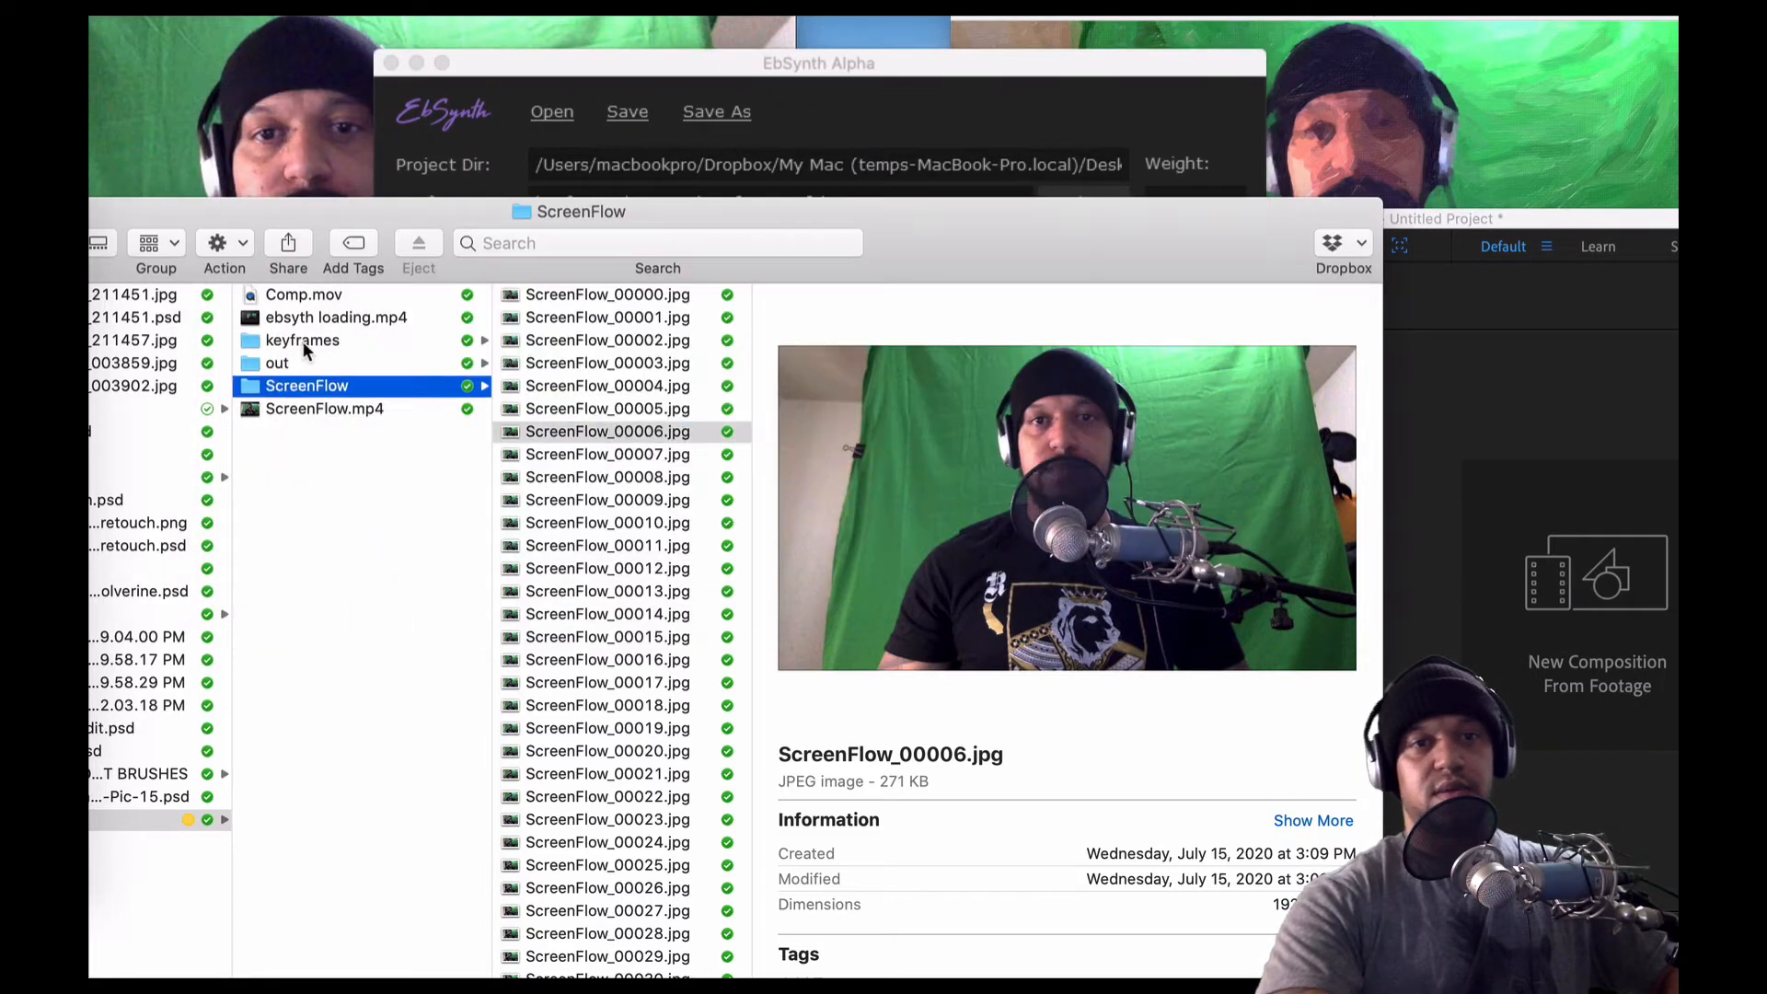
pyautogui.click(301, 341)
pyautogui.moveTo(876, 207); pyautogui.dragTo(731, 423)
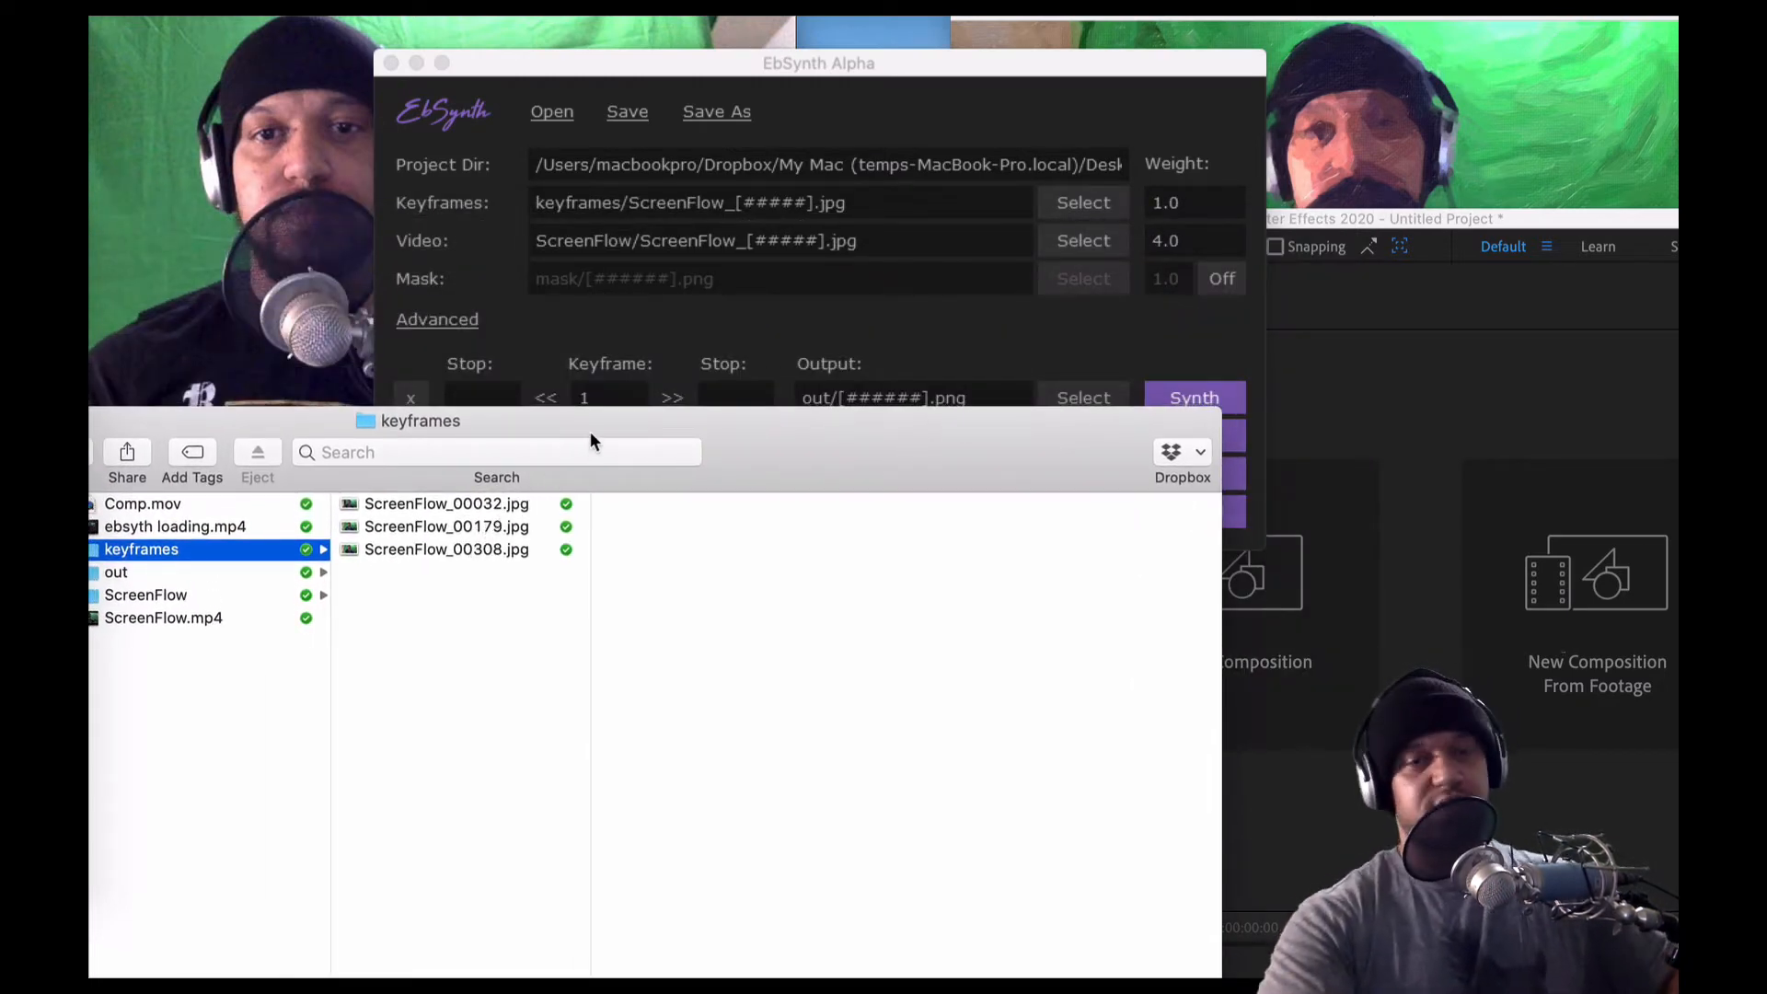
pyautogui.click(494, 511)
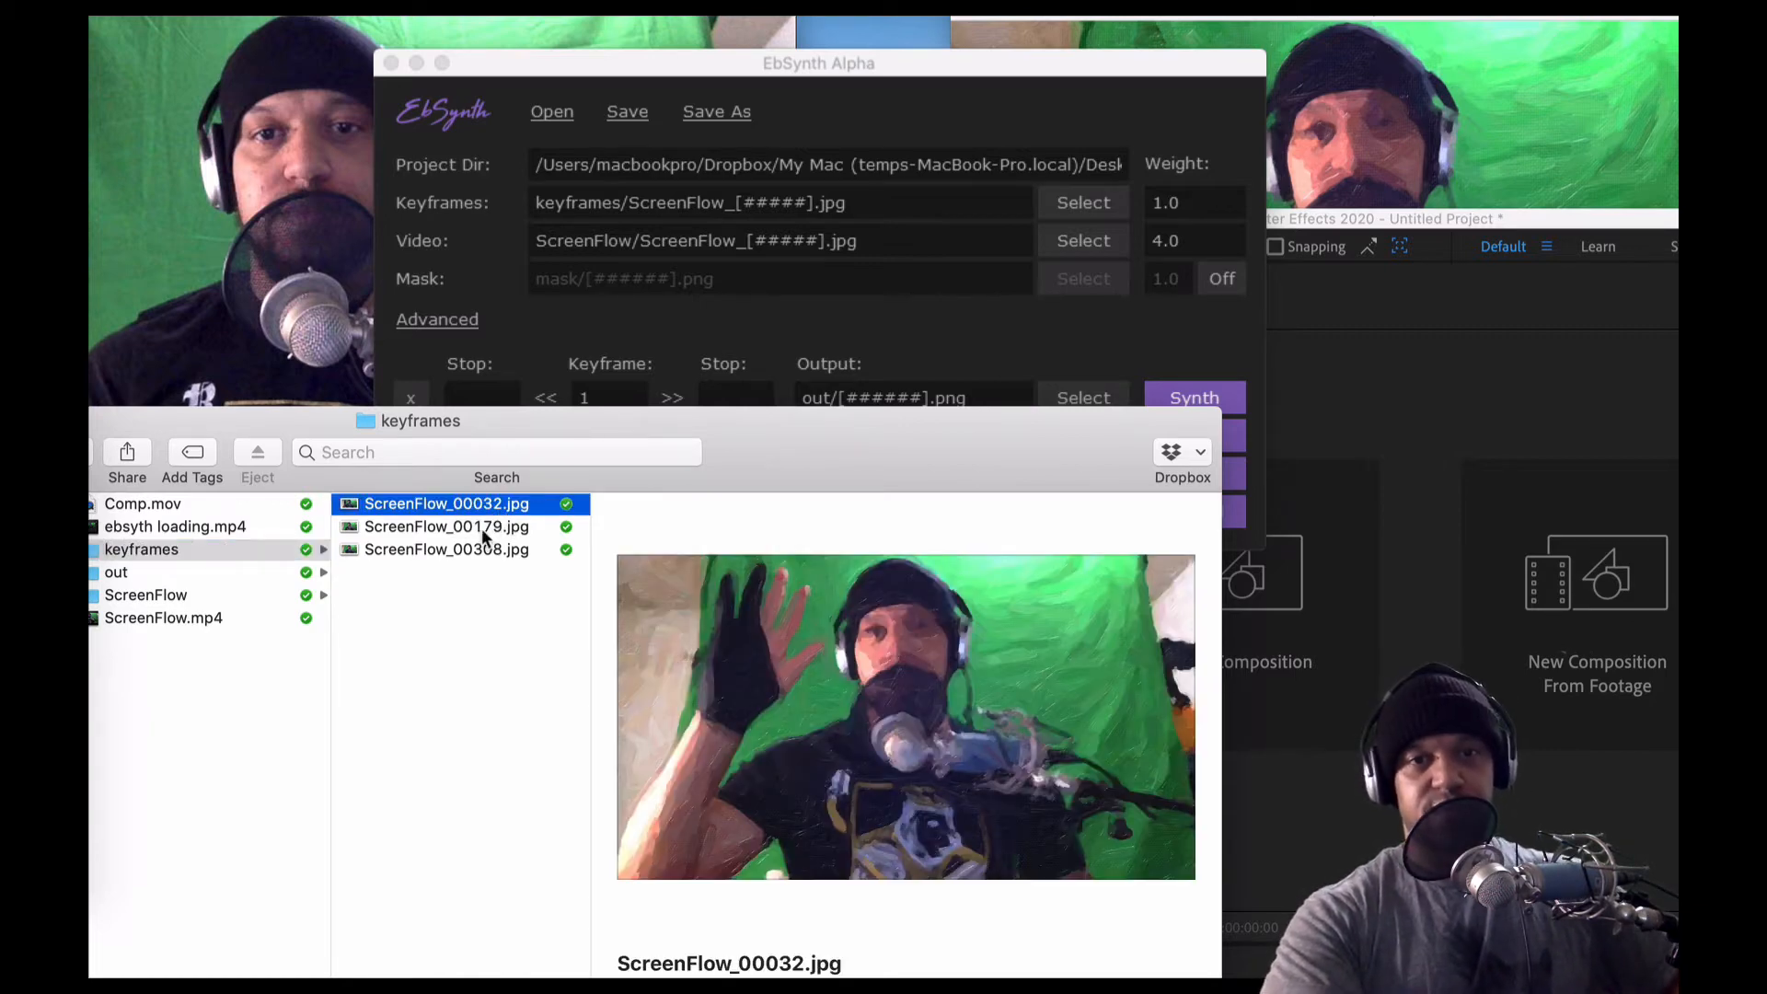
pyautogui.click(489, 550)
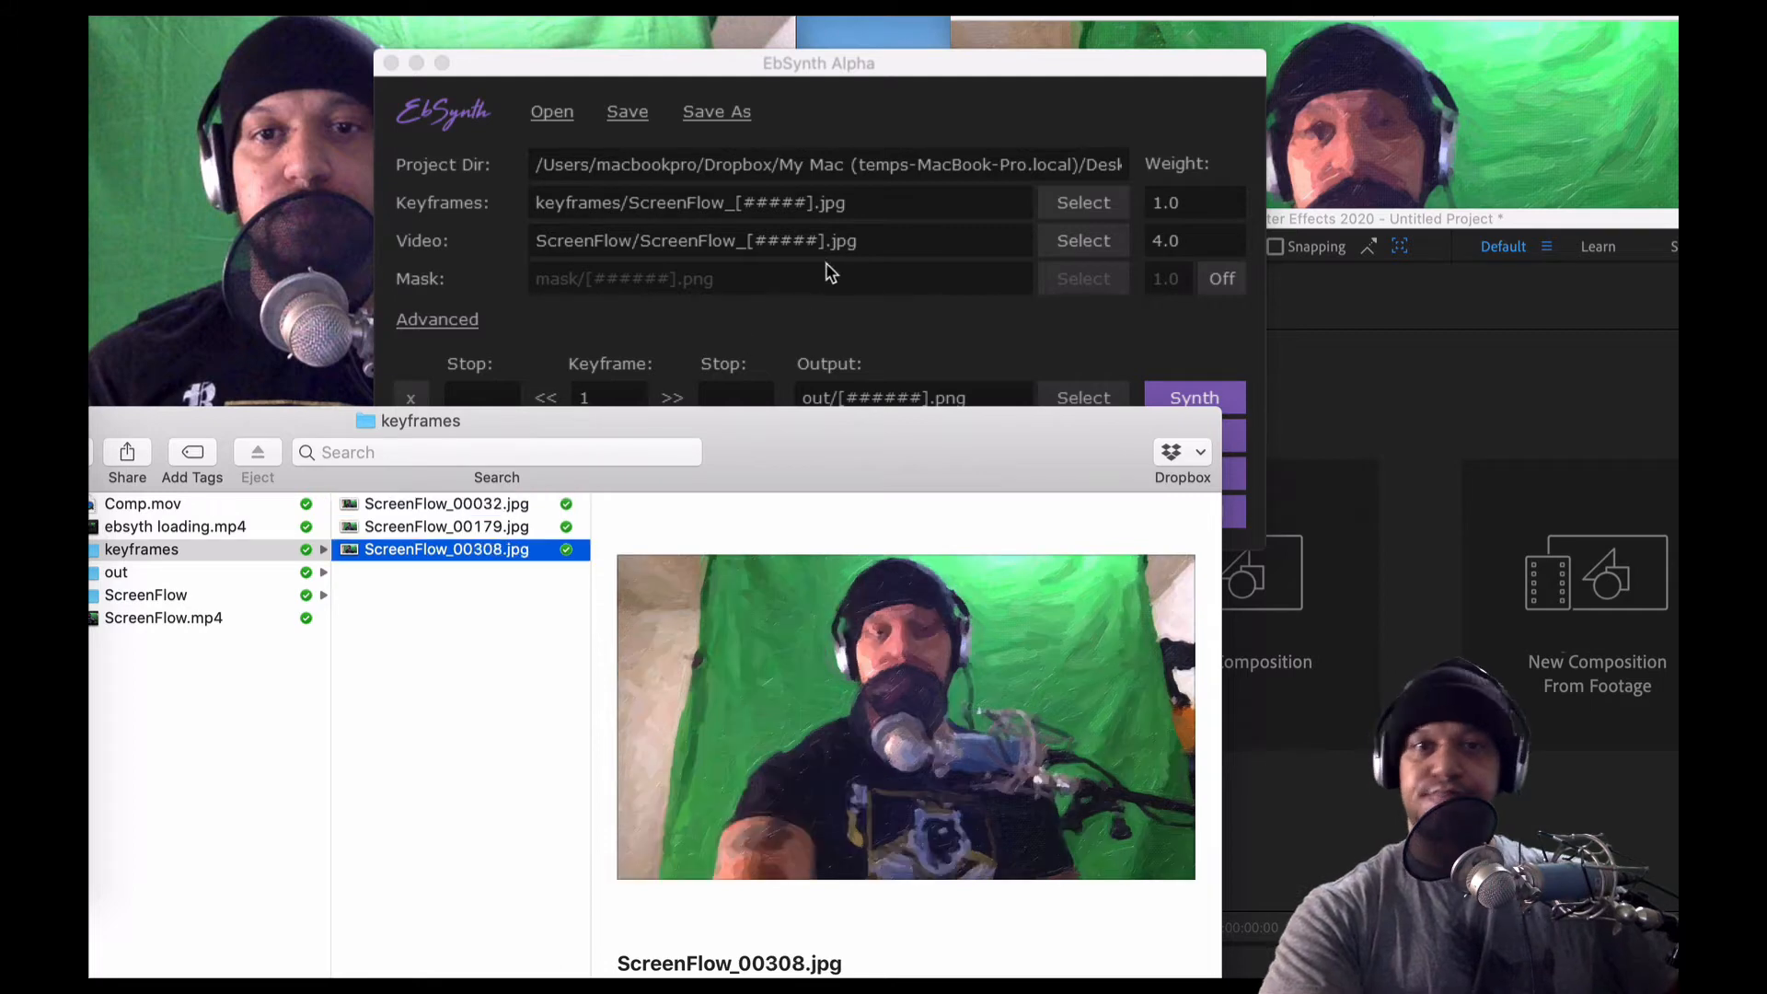
# Back in EbSynth, set the keyframe numbers of the three rows to 32, 179 and 308
pyautogui.moveTo(959, 75); pyautogui.dragTo(958, 33)
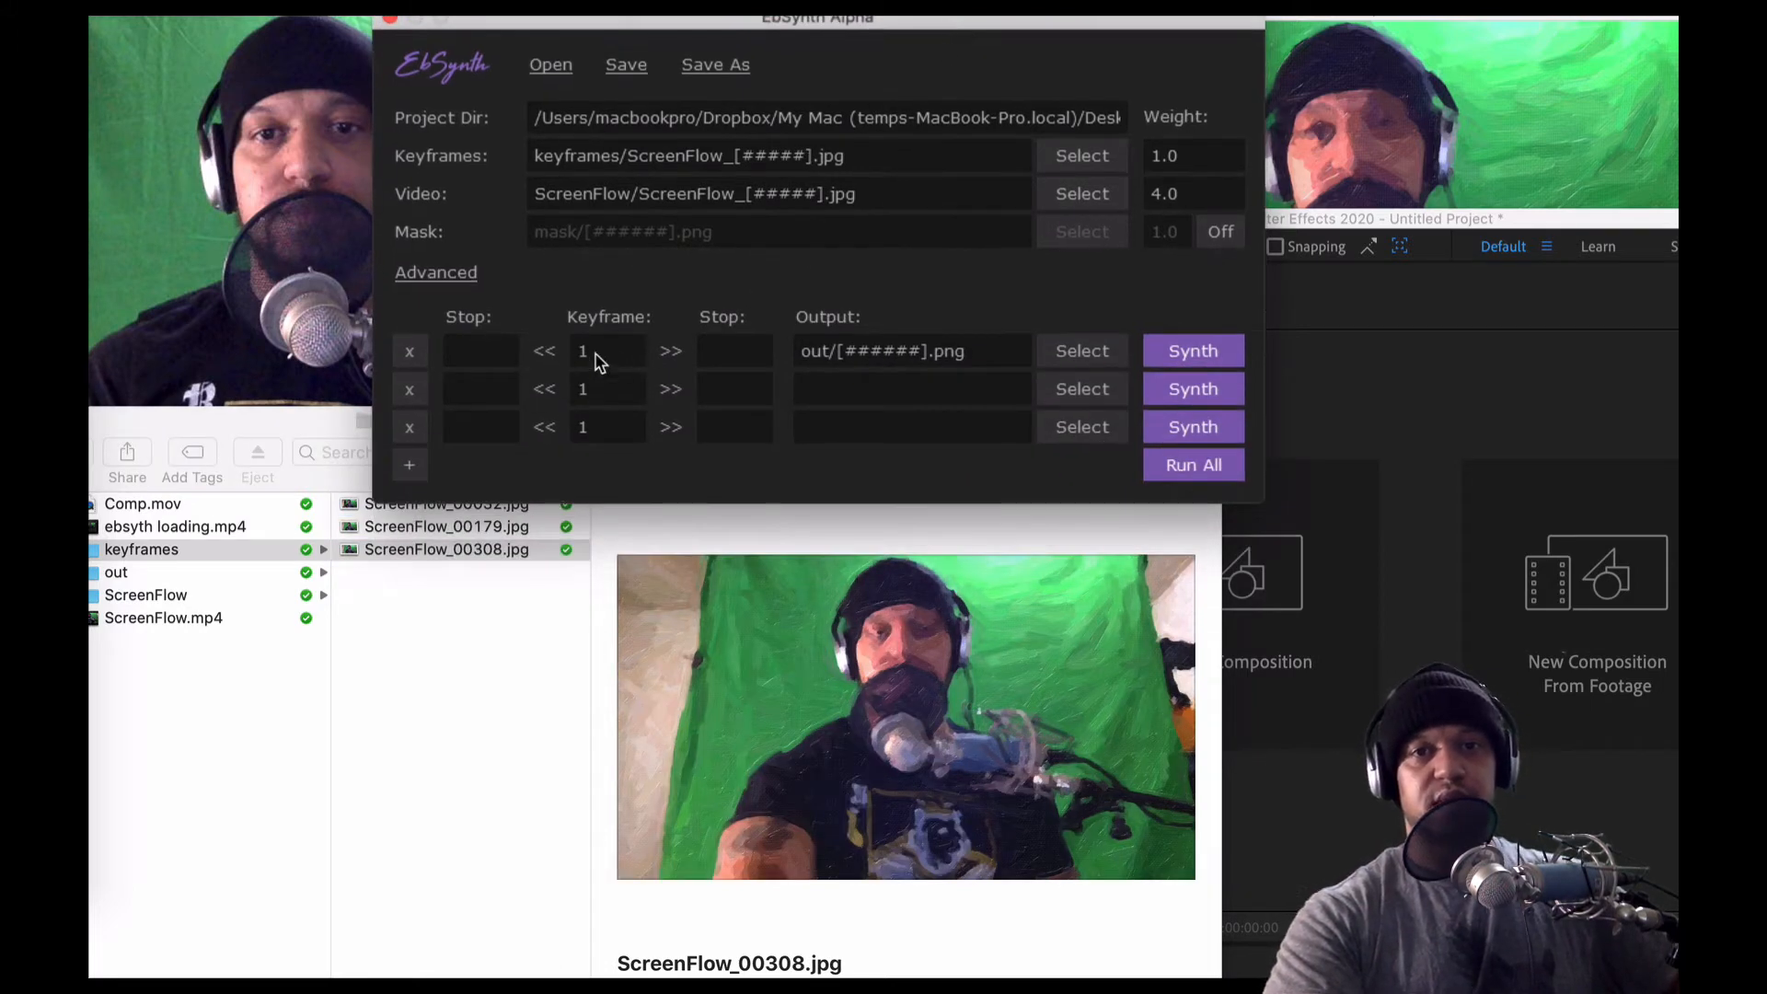
pyautogui.click(588, 351)
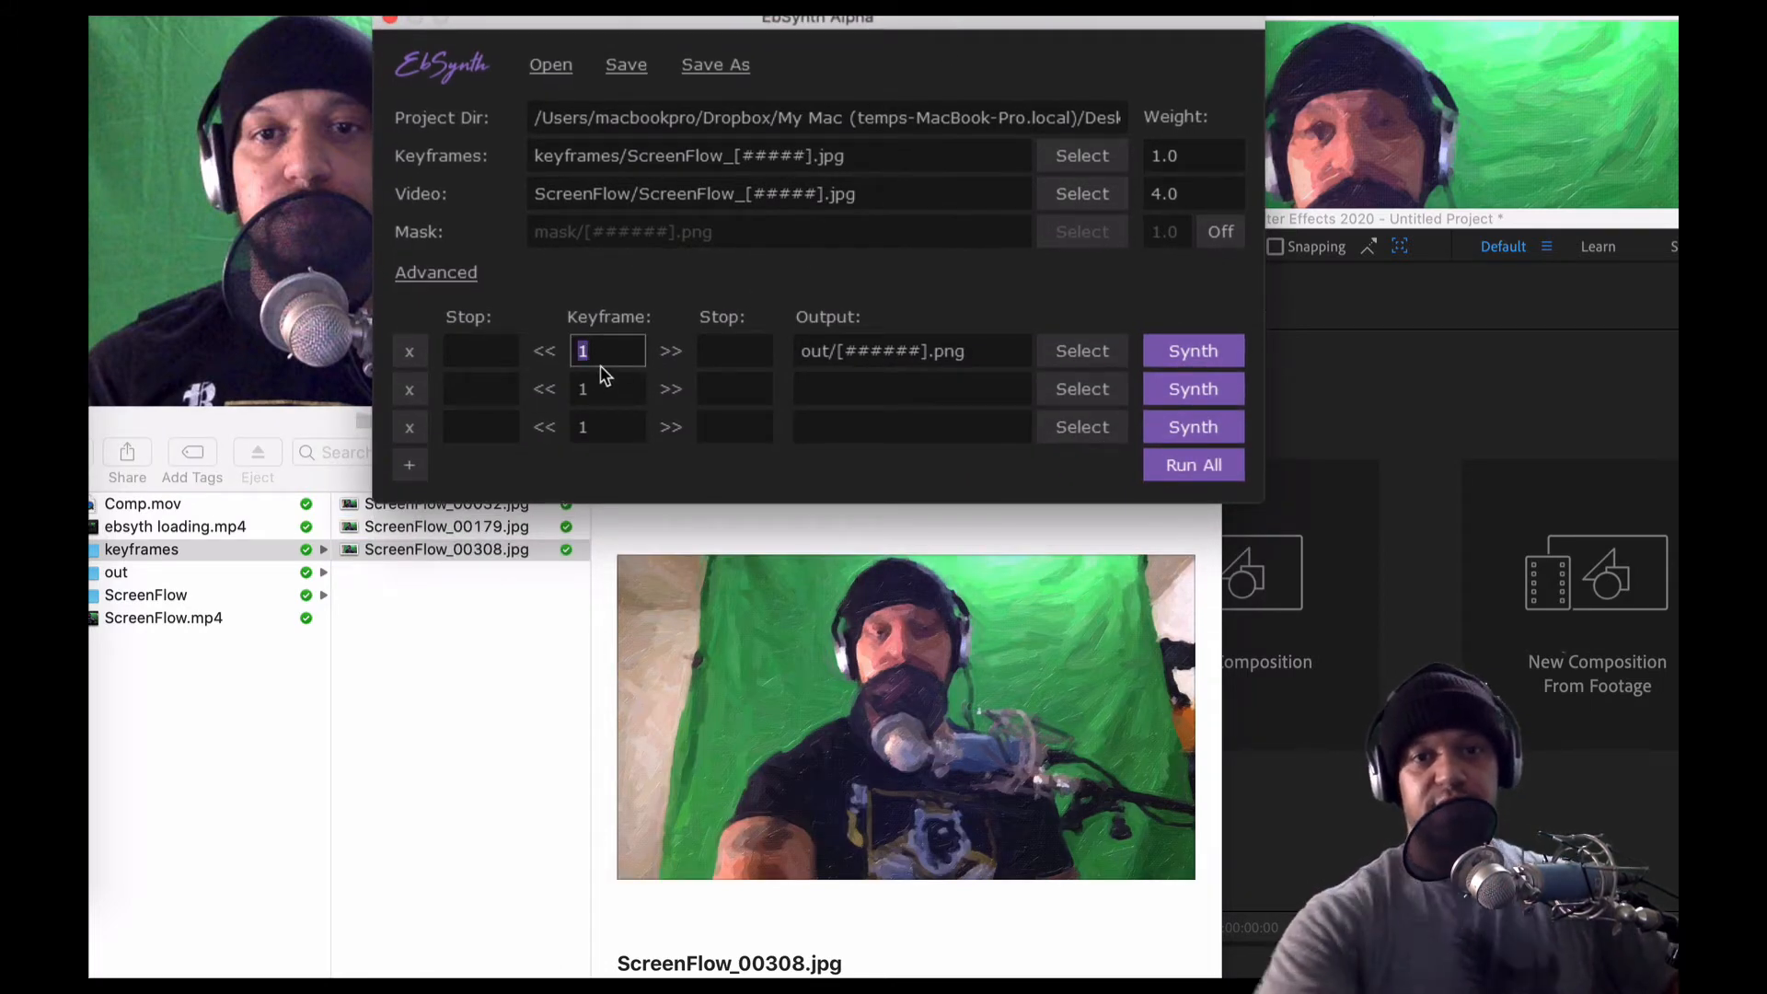
pyautogui.moveTo(934, 23); pyautogui.dragTo(910, 13)
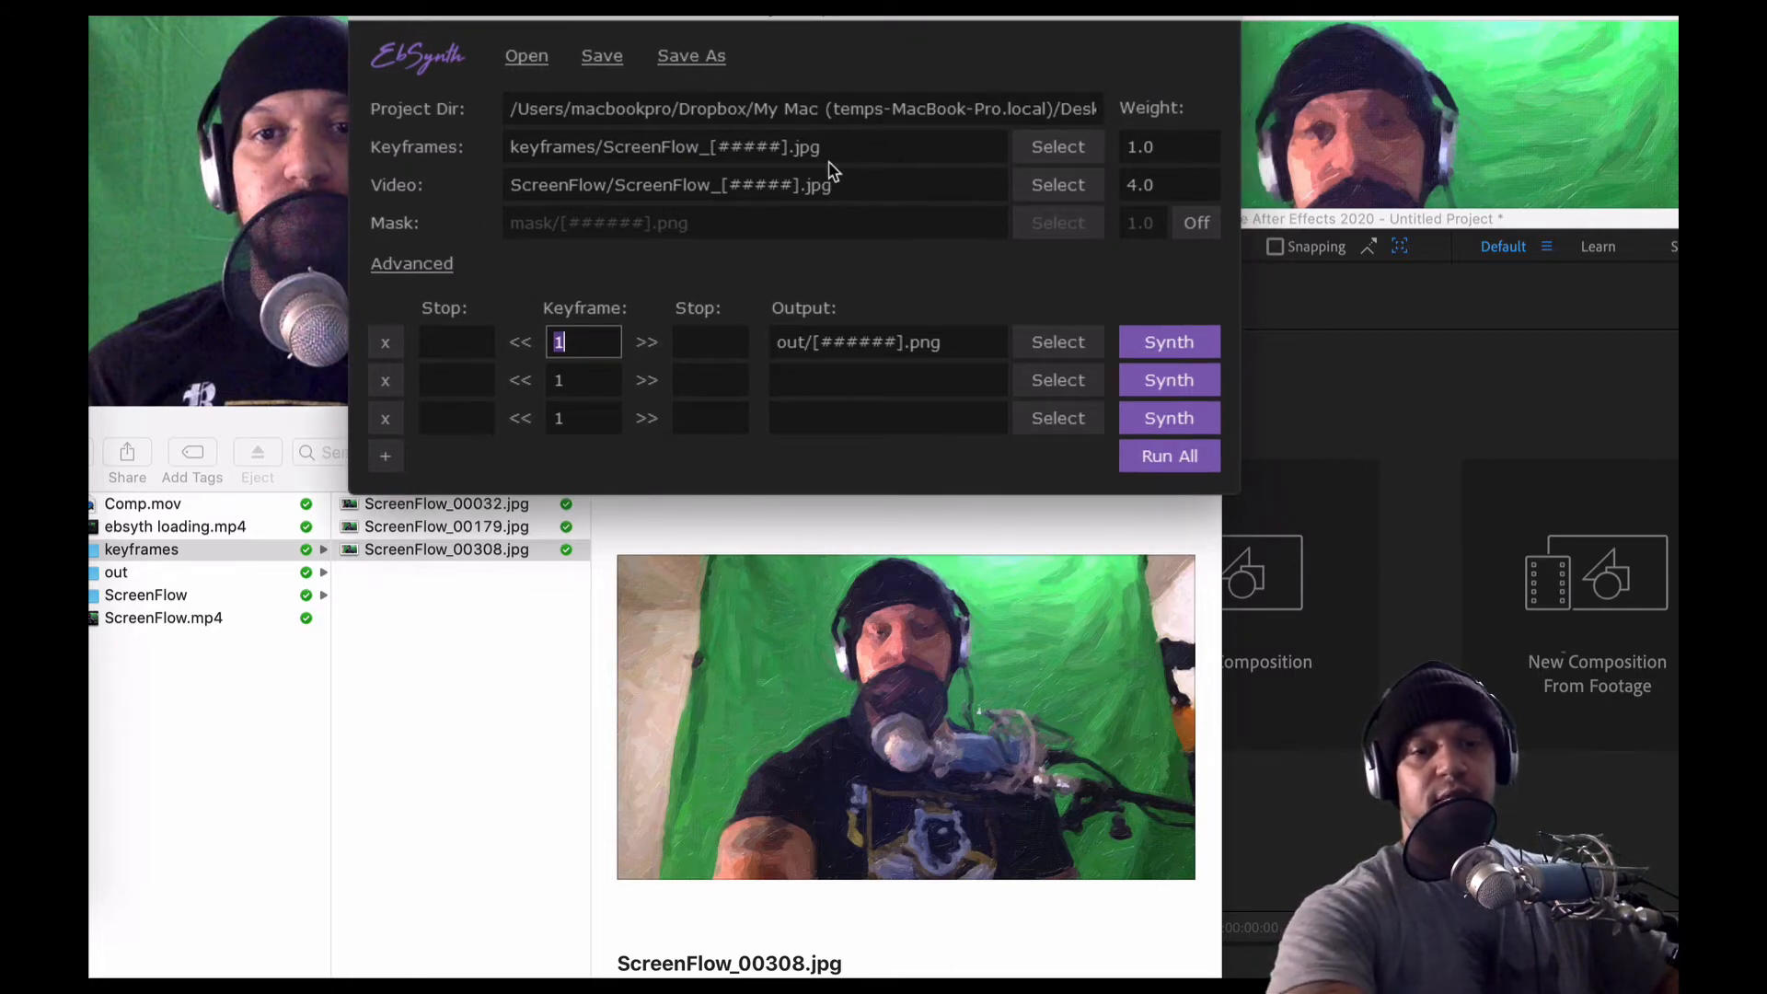
pyautogui.write('32')
pyautogui.click(565, 381)
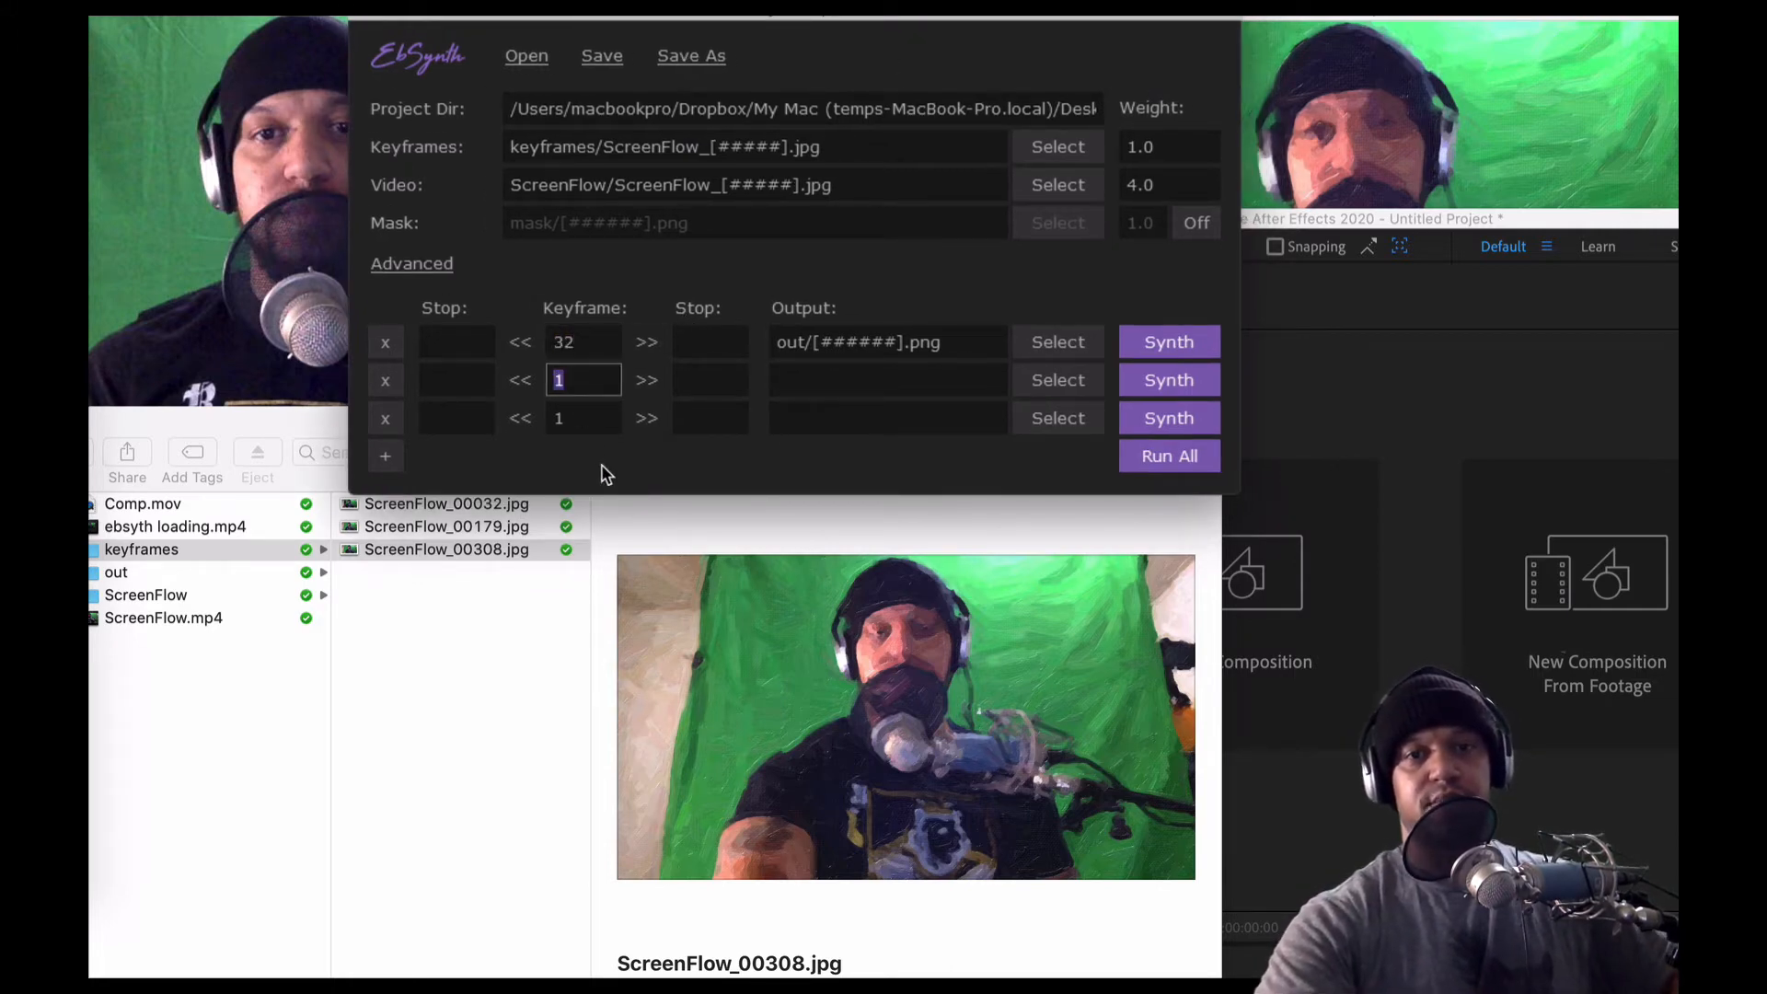
pyautogui.write('179')
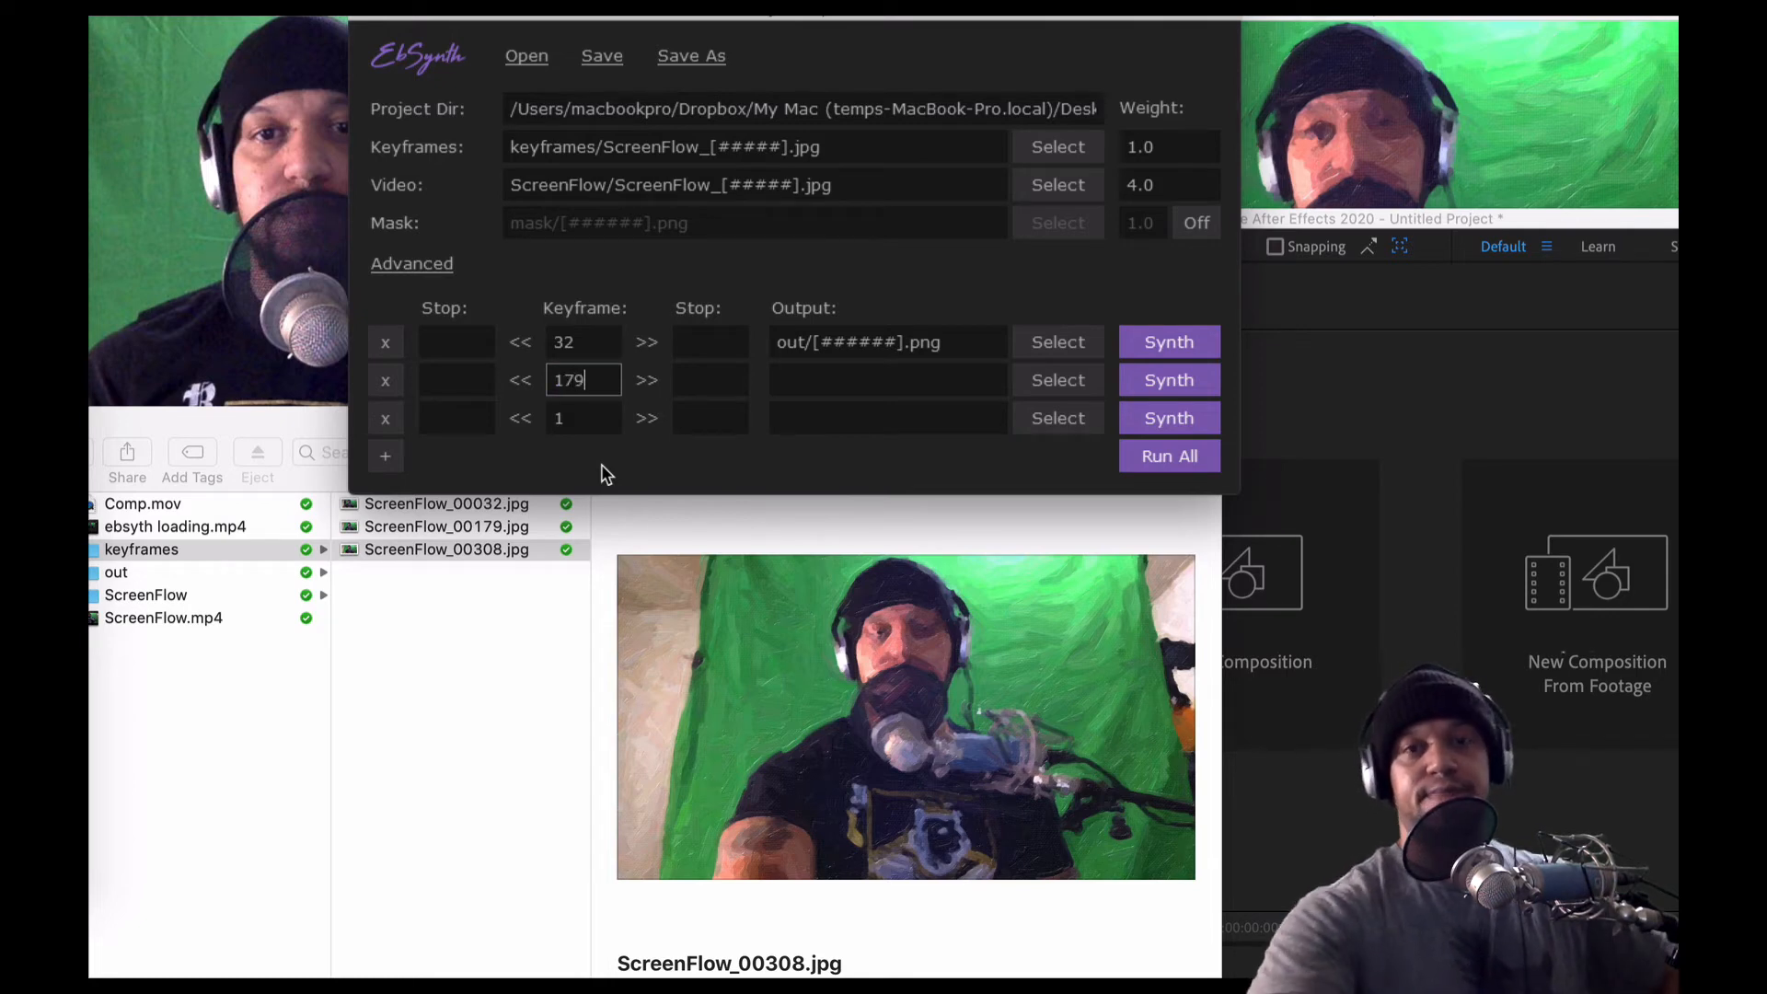
pyautogui.click(583, 415)
pyautogui.write('3')
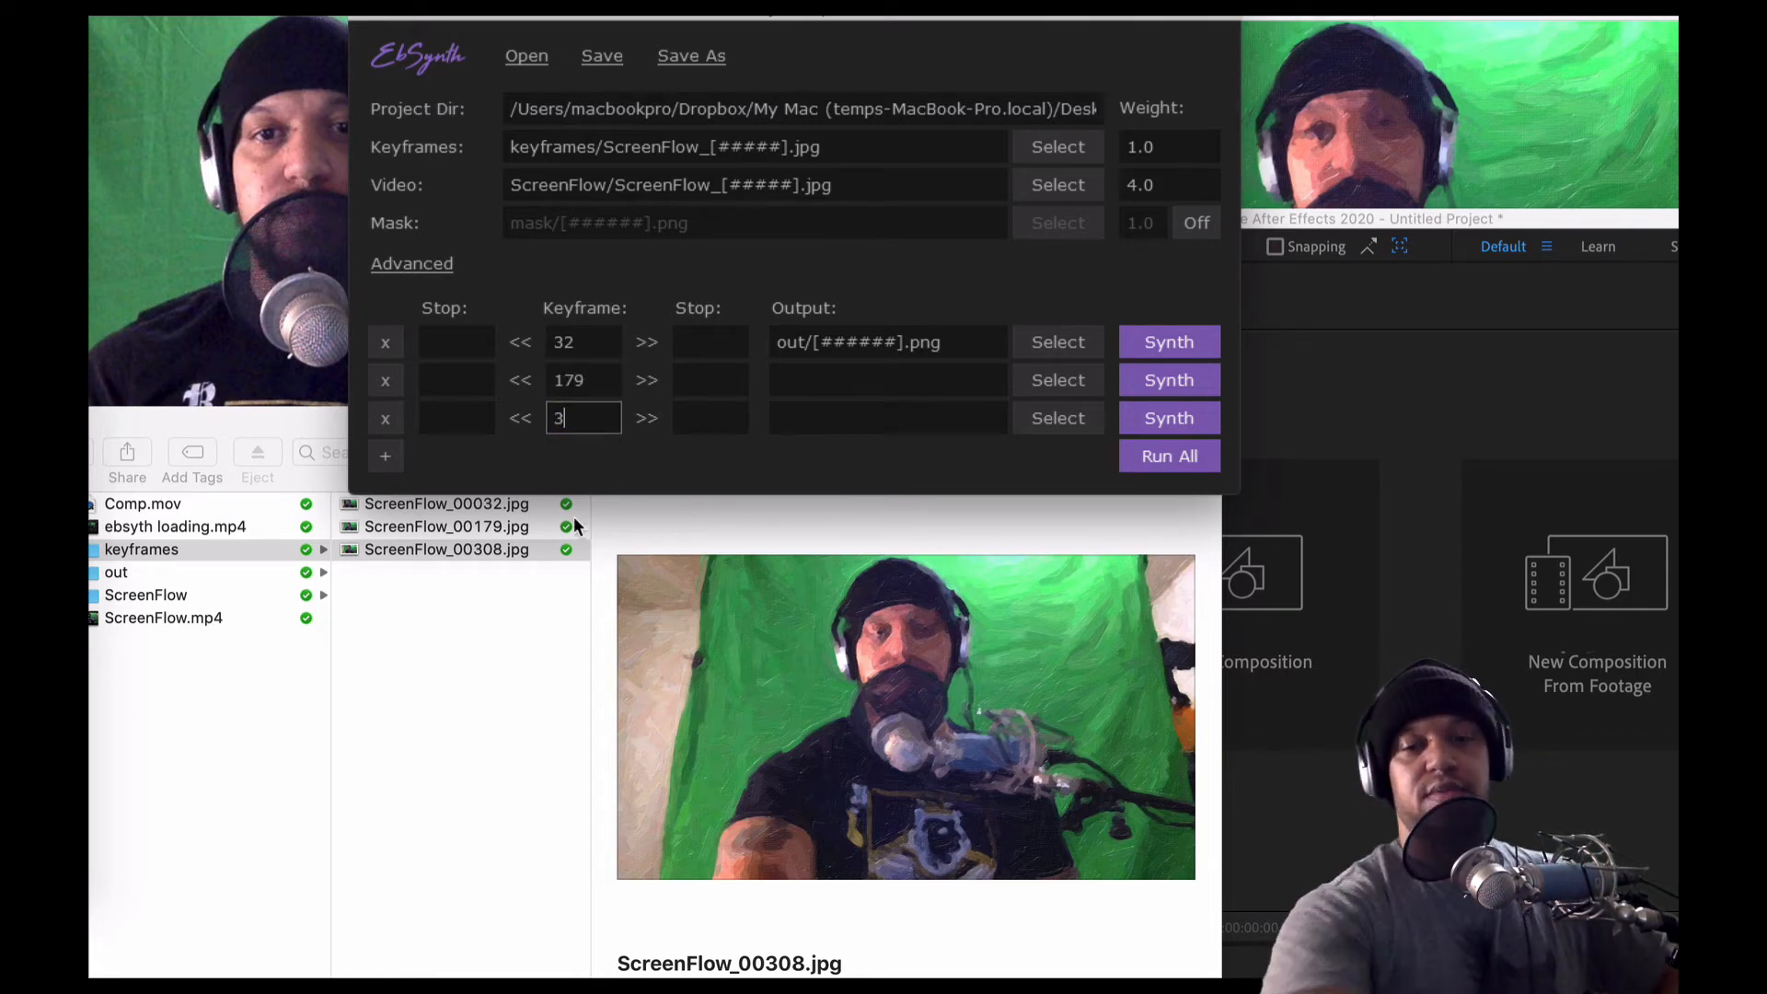
pyautogui.write('08')
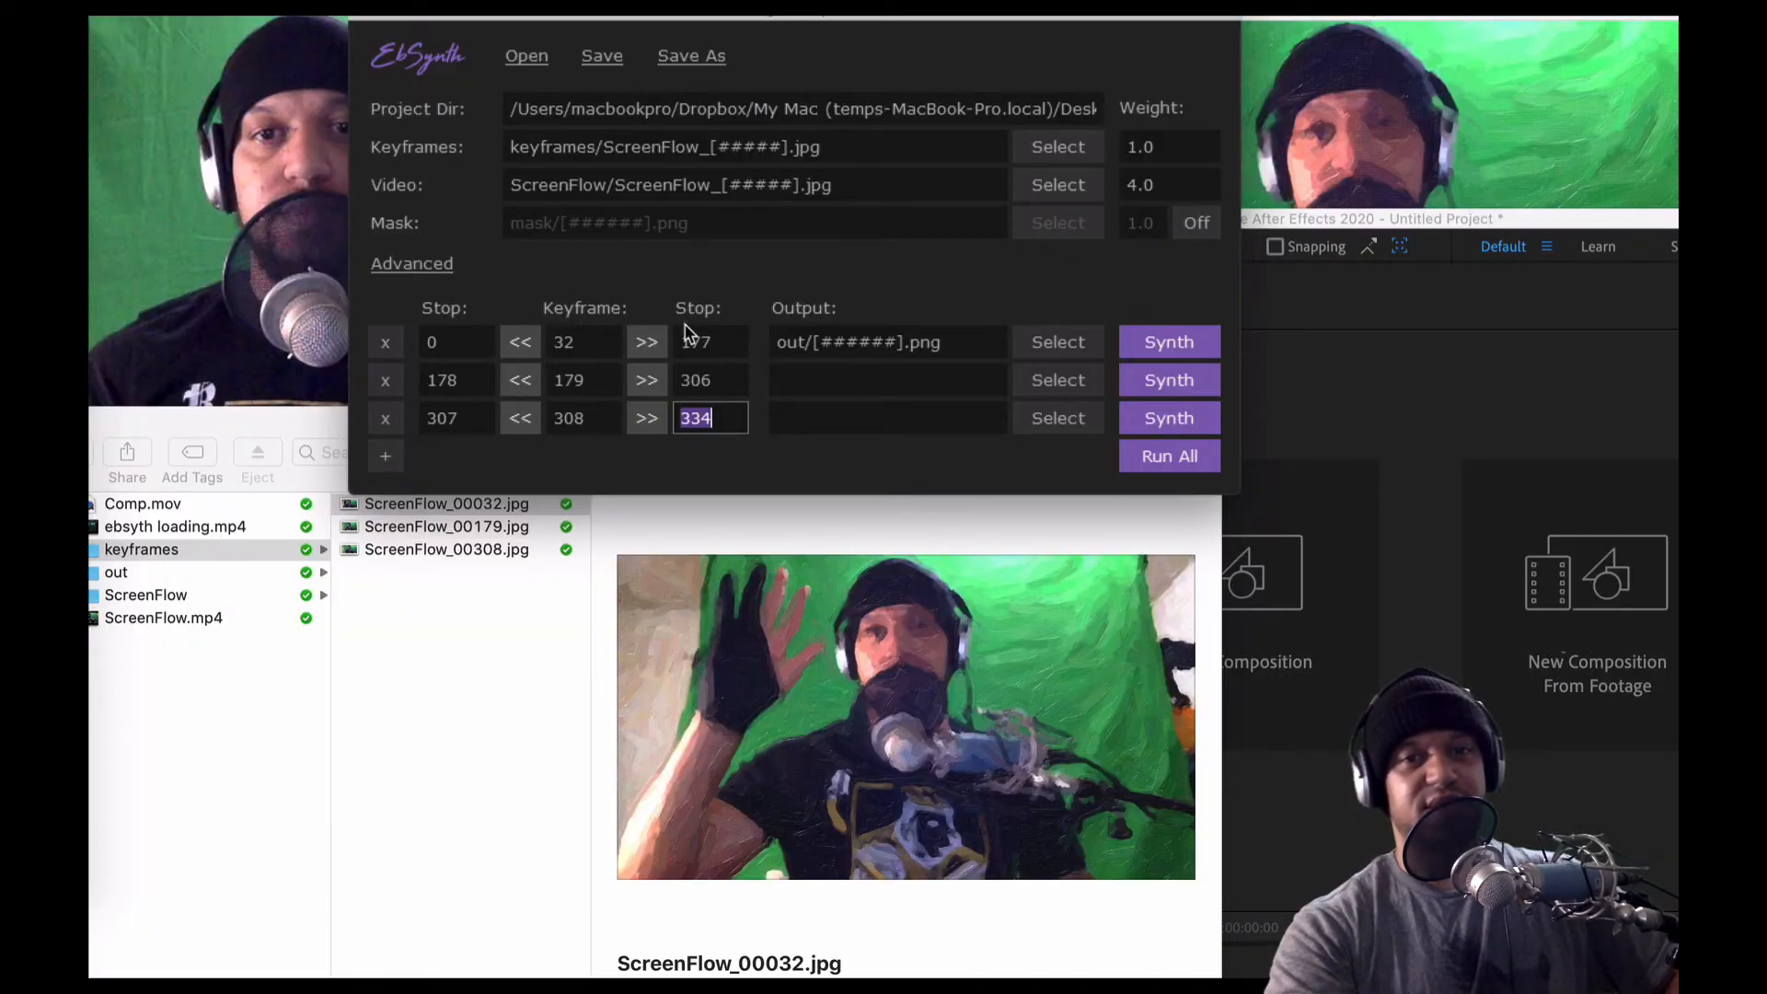
# Choose the out folder inside video sequ as the output location for the keyframe 179 row
pyautogui.click(909, 392)
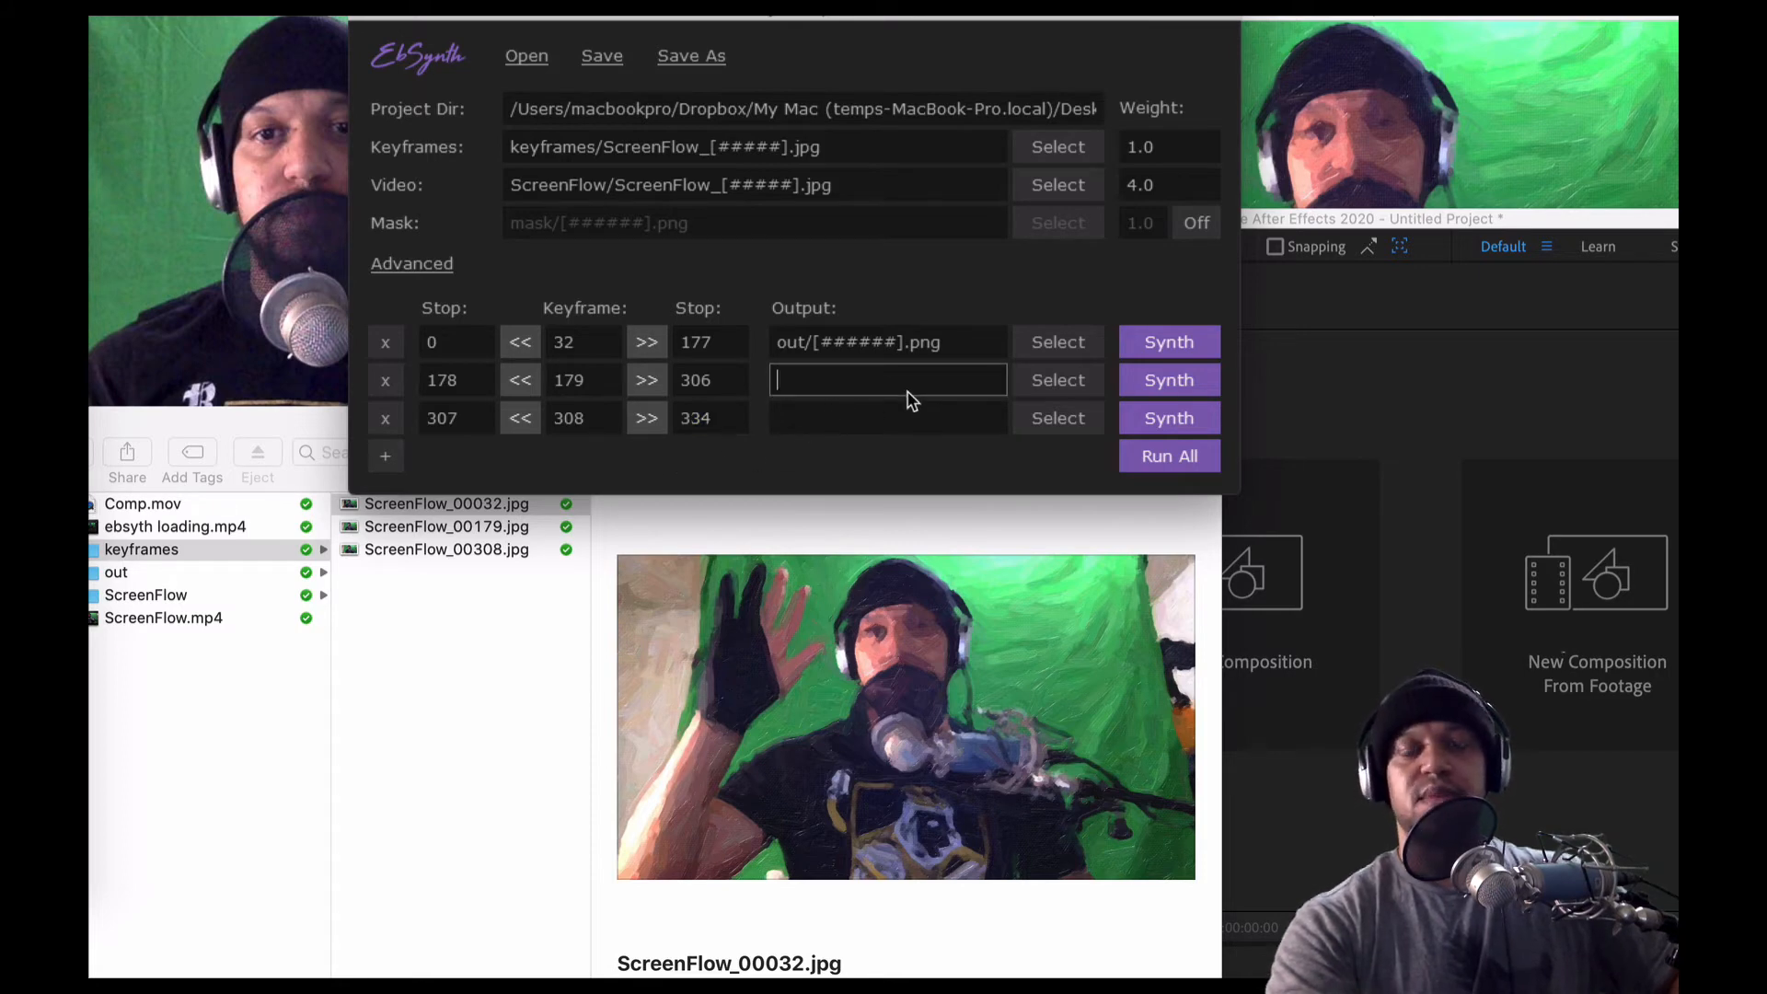
pyautogui.click(1037, 384)
pyautogui.click(913, 123)
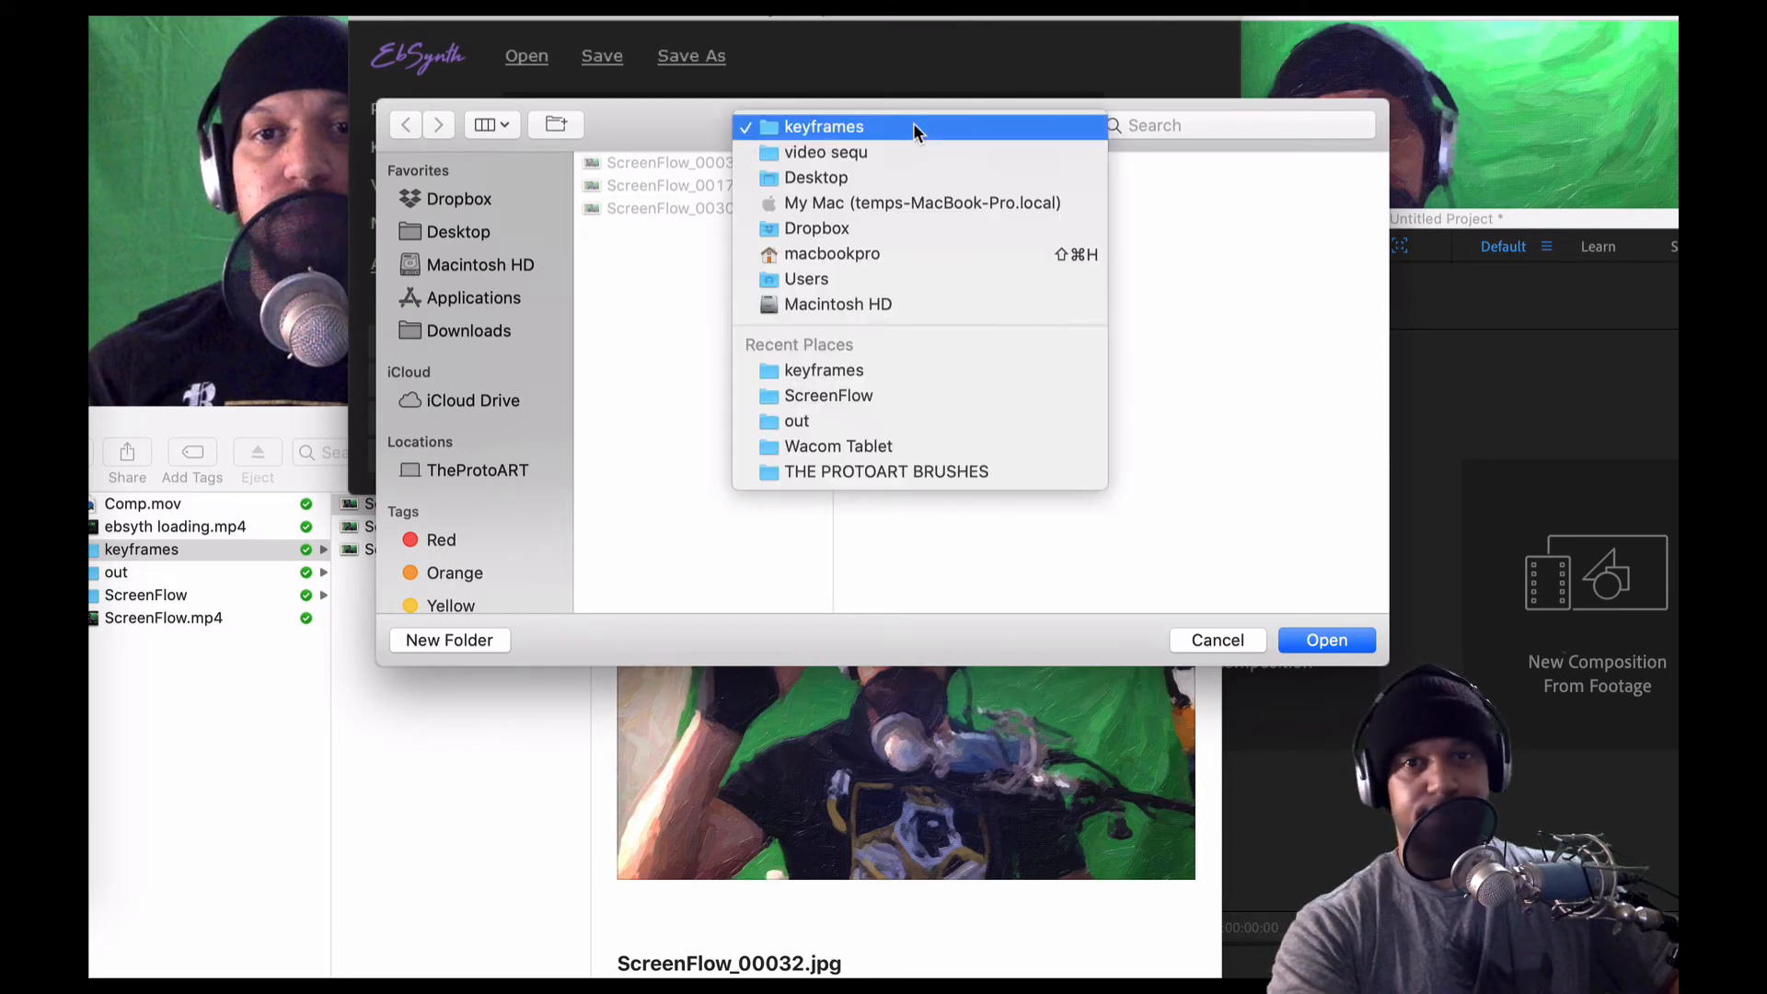
pyautogui.press('Escape')
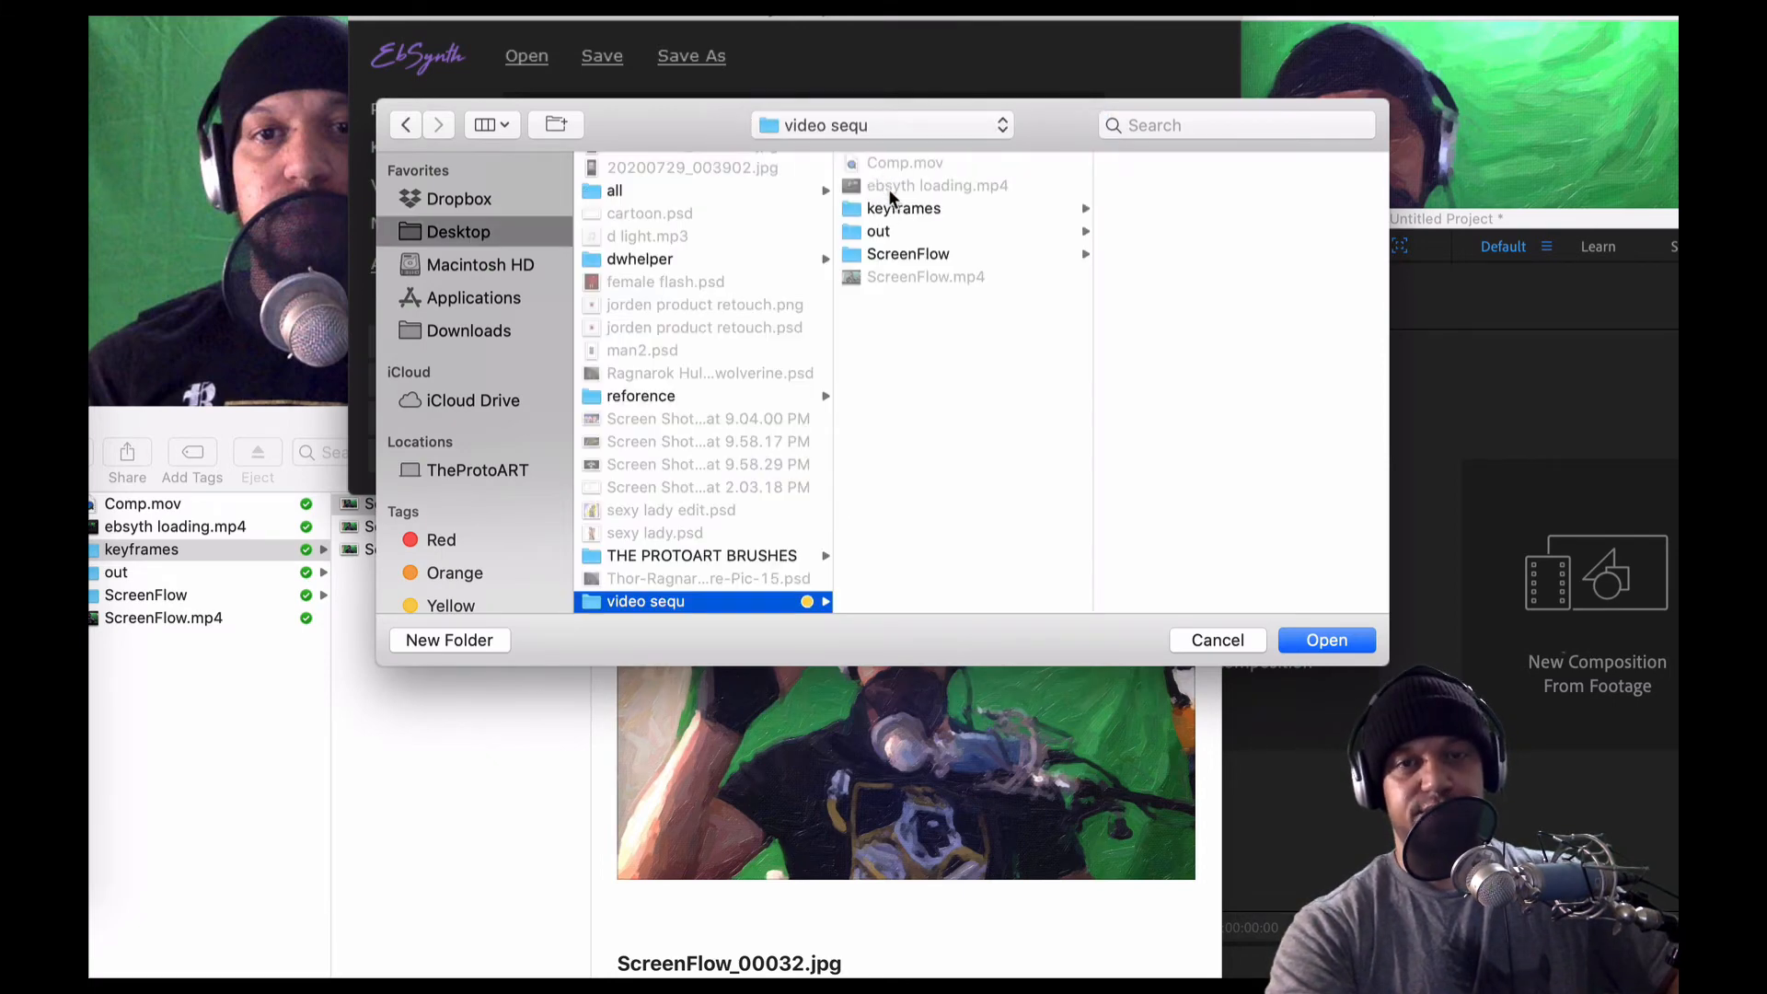
pyautogui.click(887, 232)
pyautogui.click(1317, 633)
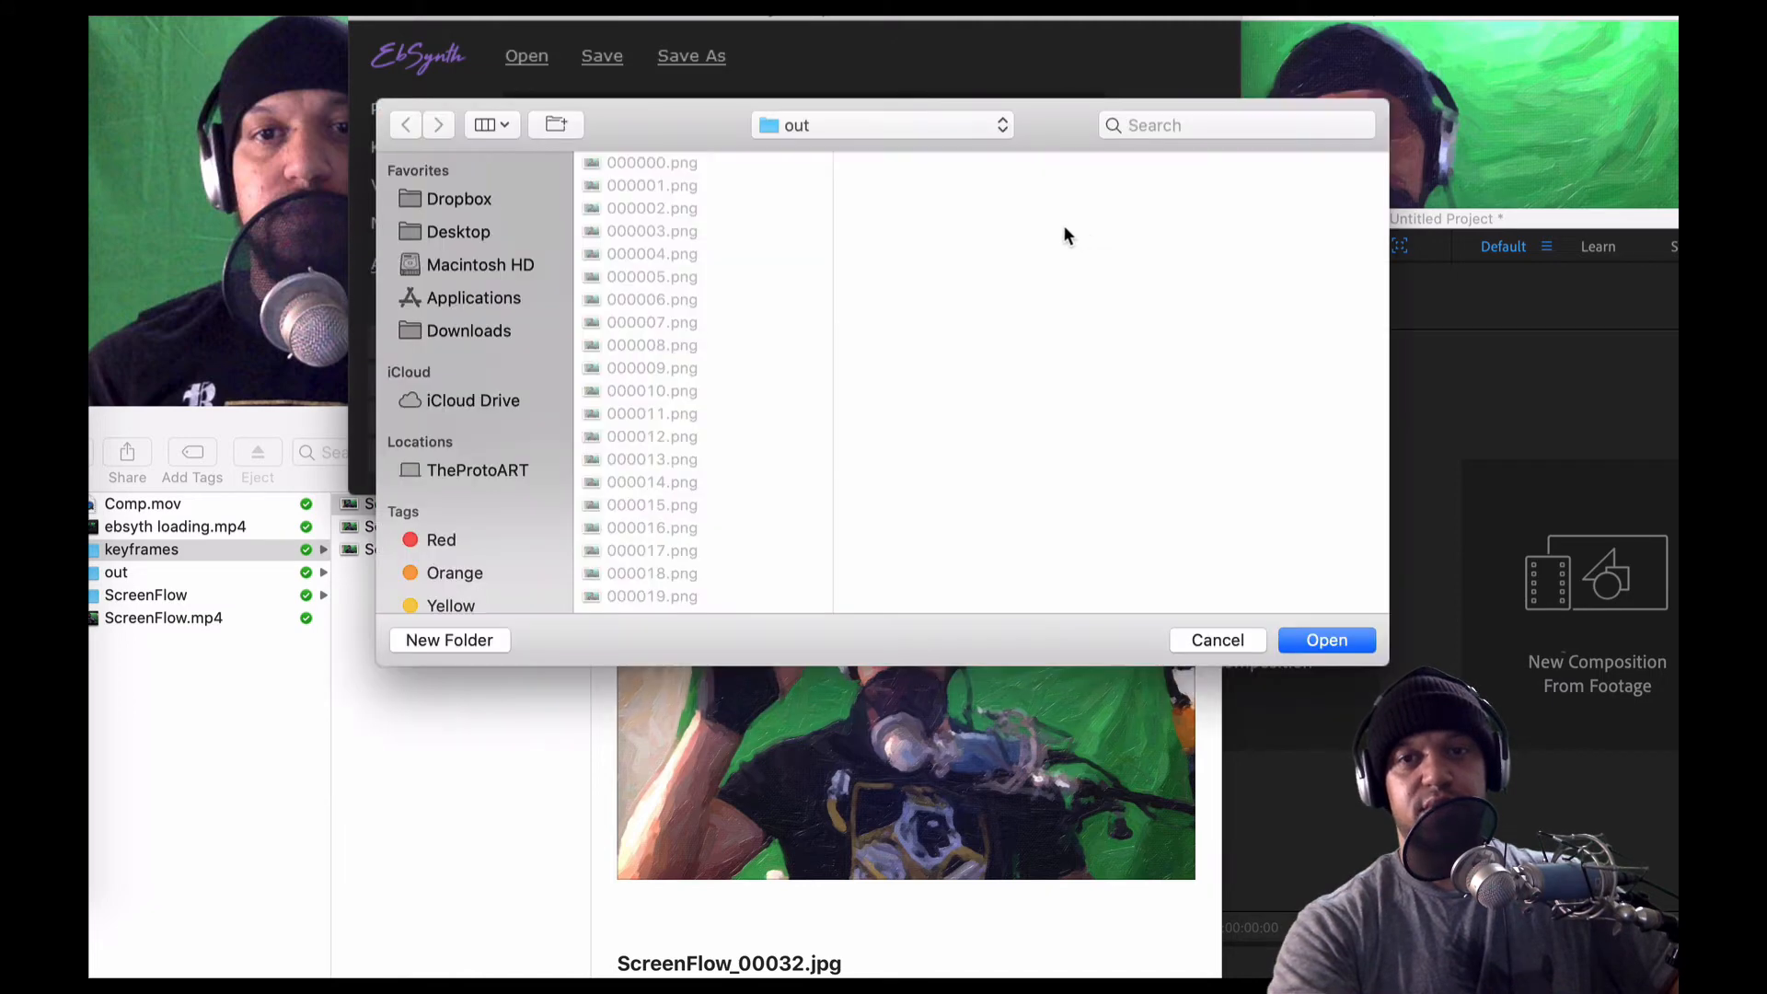
pyautogui.click(1259, 631)
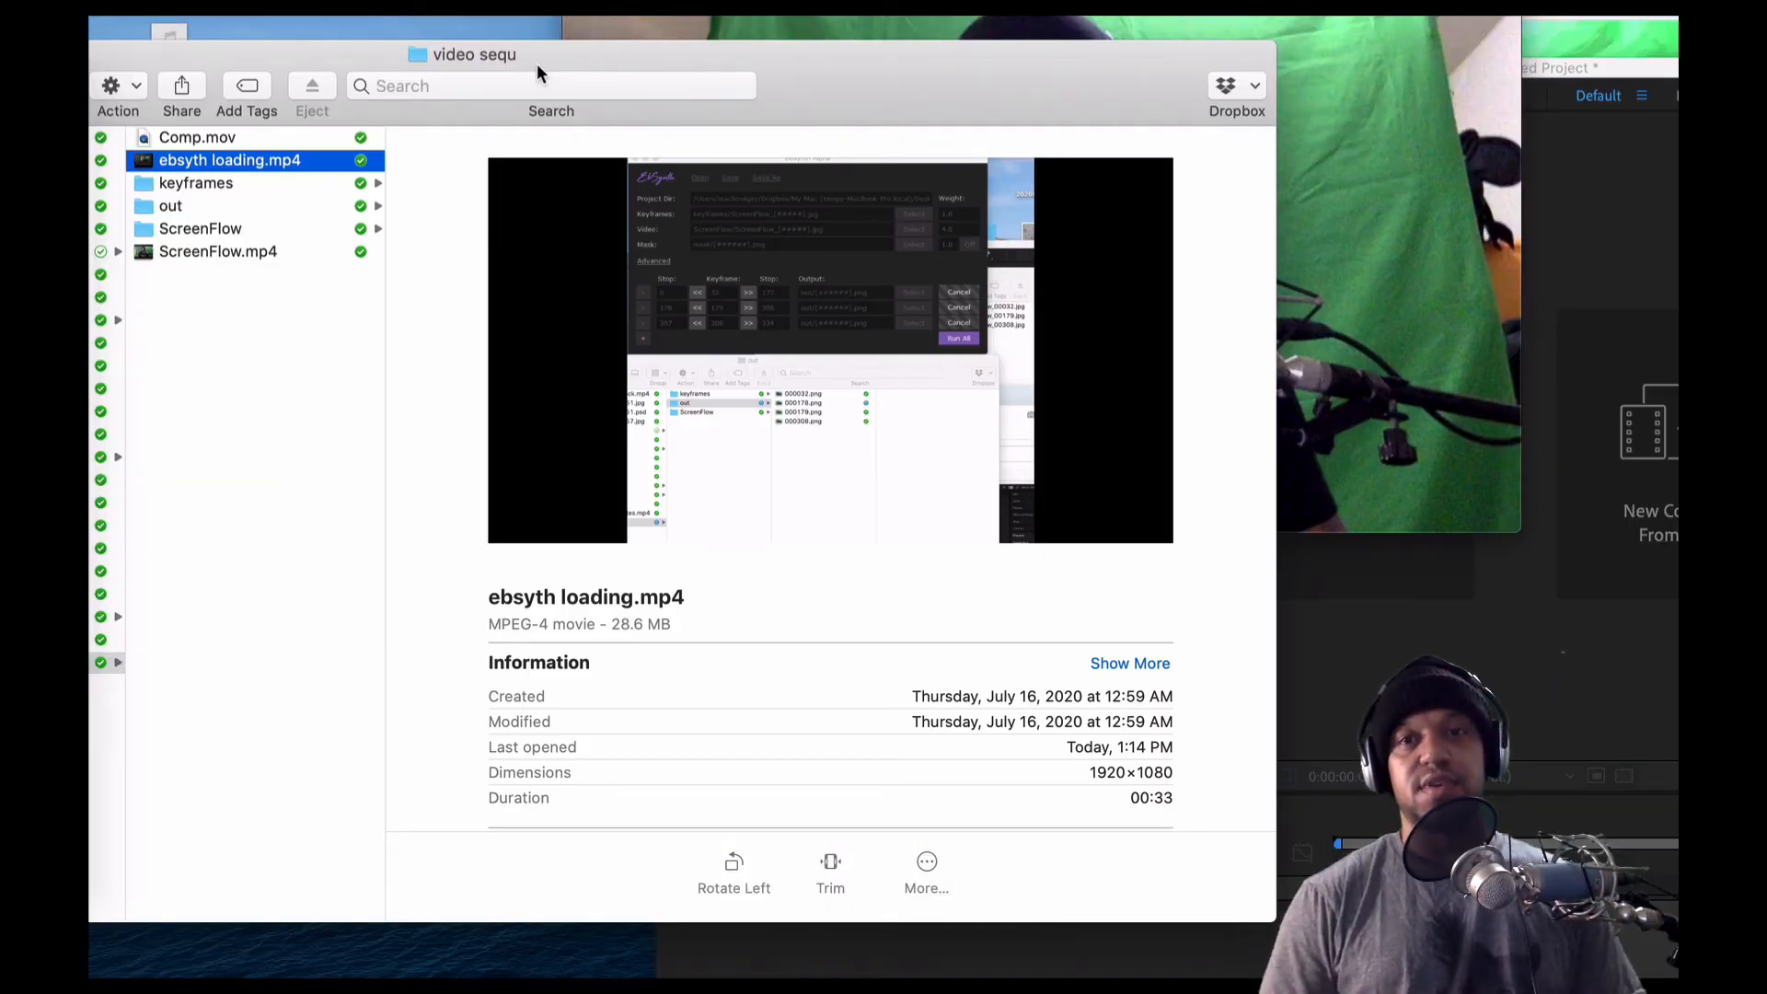
# Switch to Finder and examine the painted PNG frames in the out folder, previewing several along the sequence
pyautogui.click(306, 205)
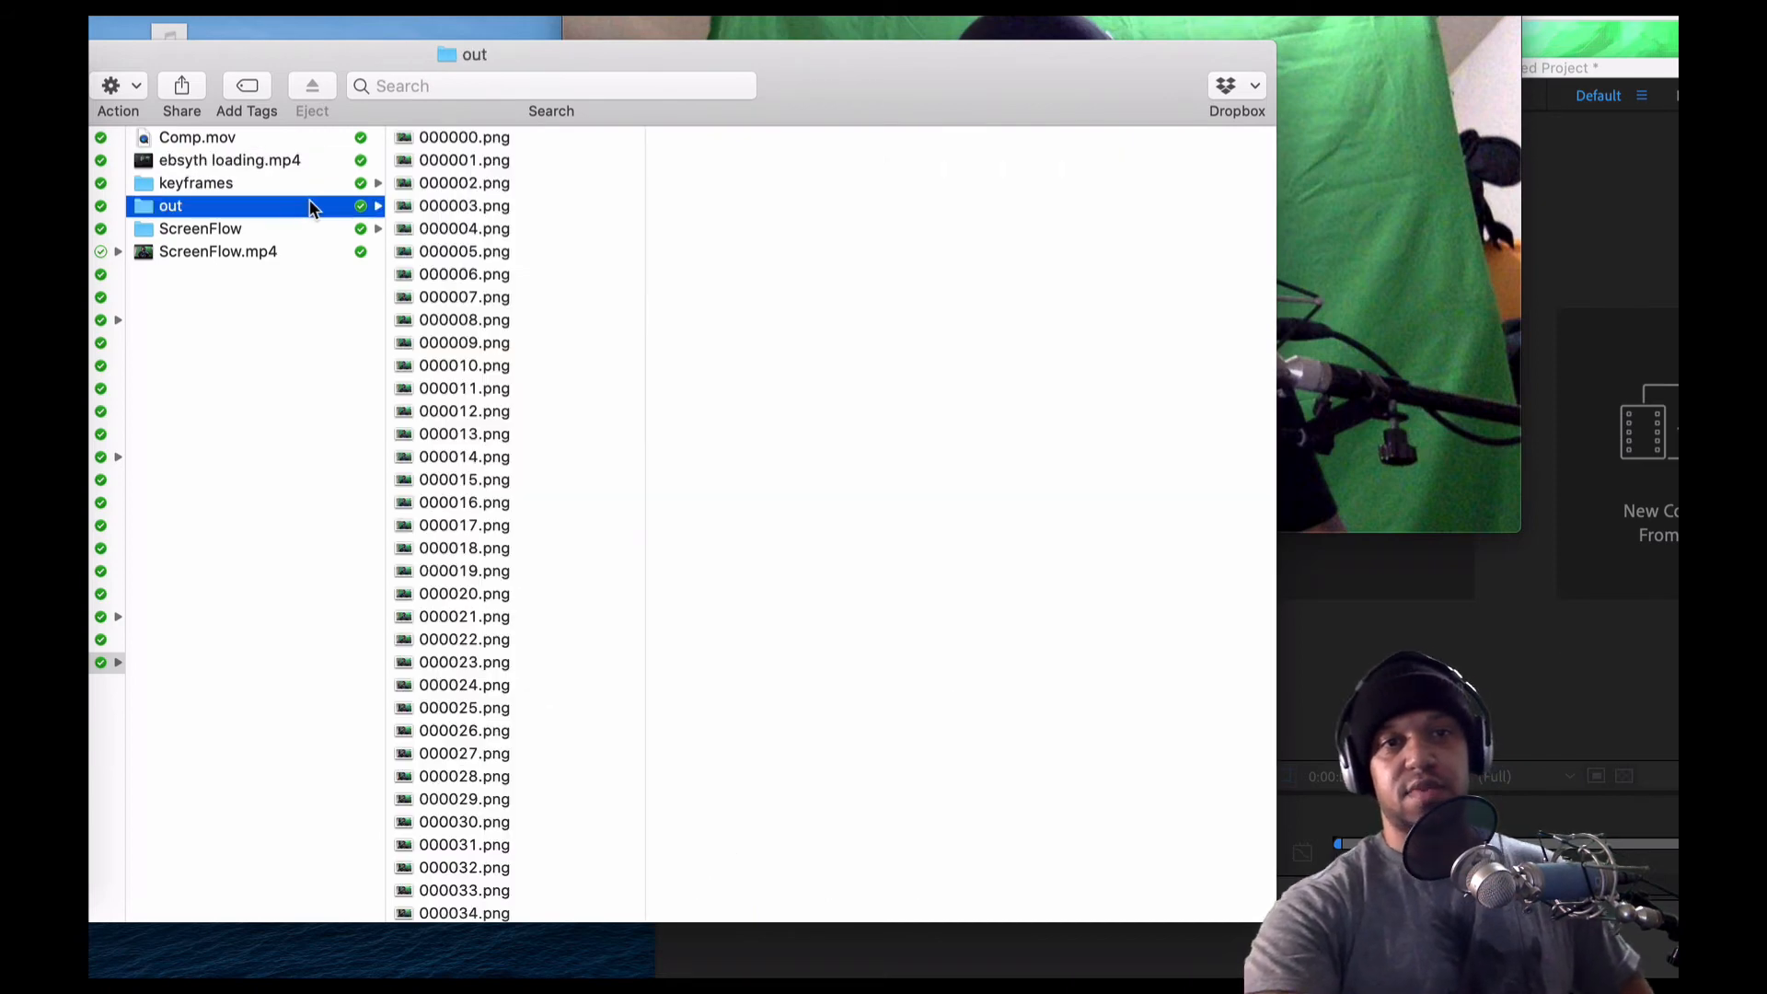
pyautogui.click(415, 342)
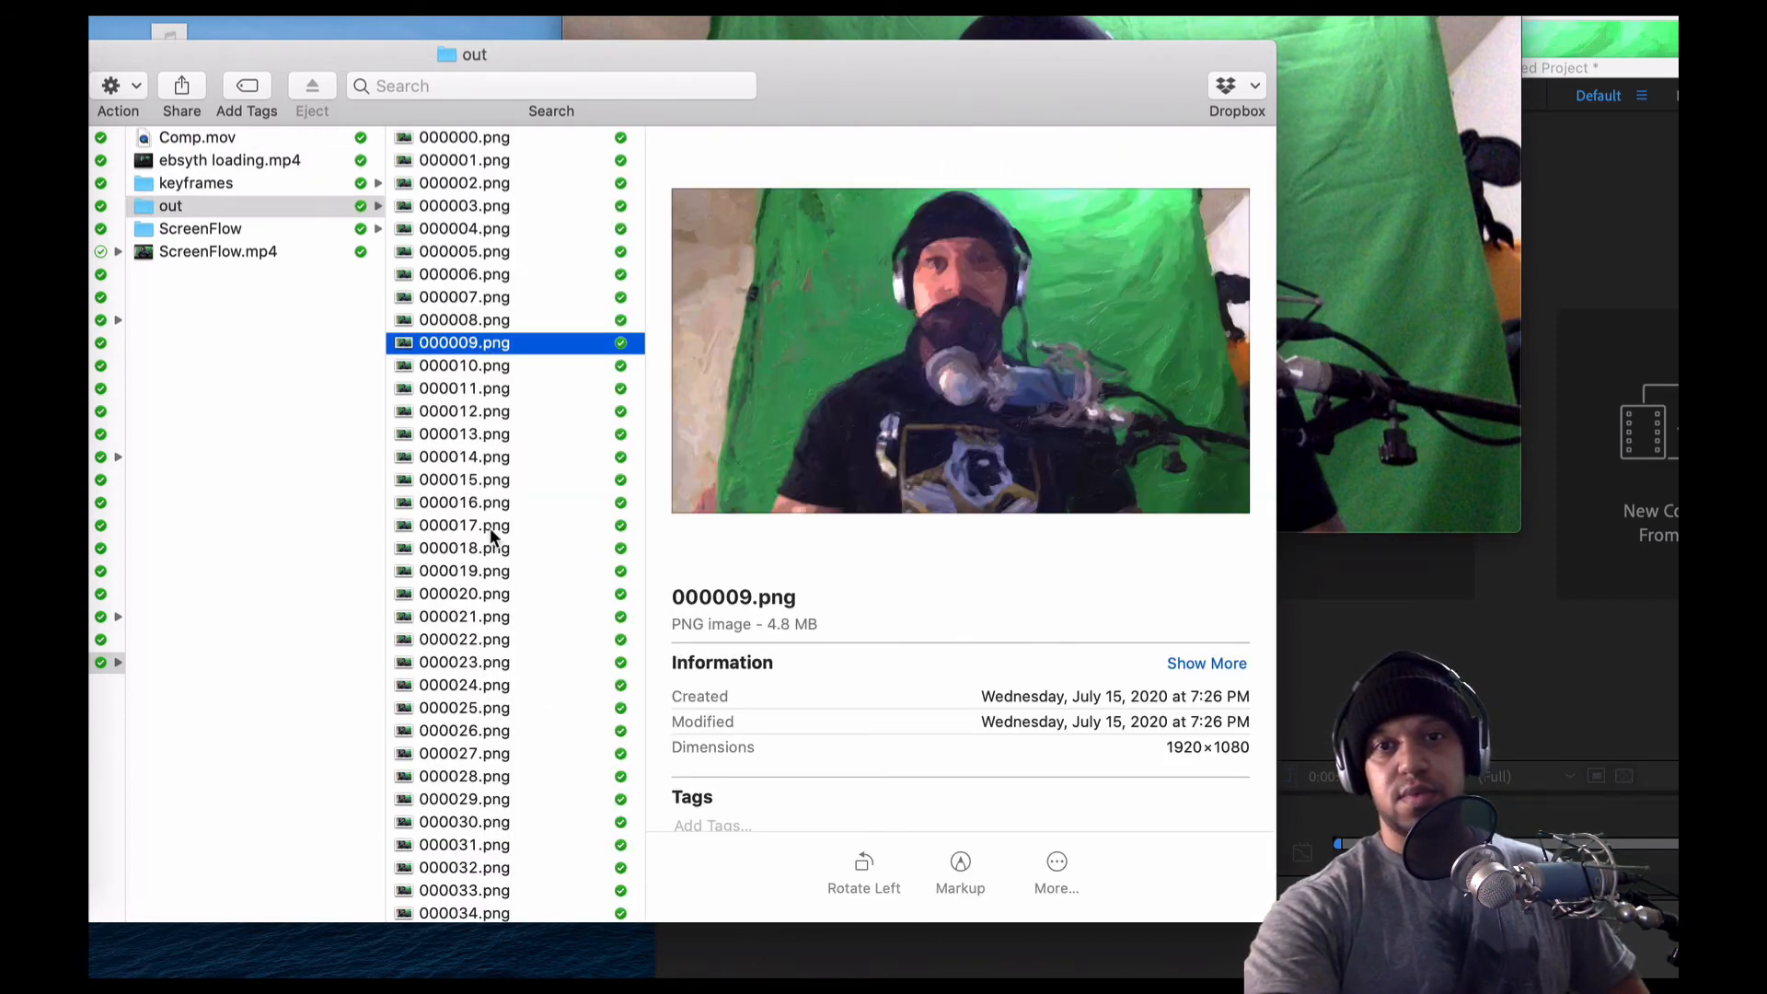
pyautogui.click(497, 526)
pyautogui.scroll(-15, 512, 570)
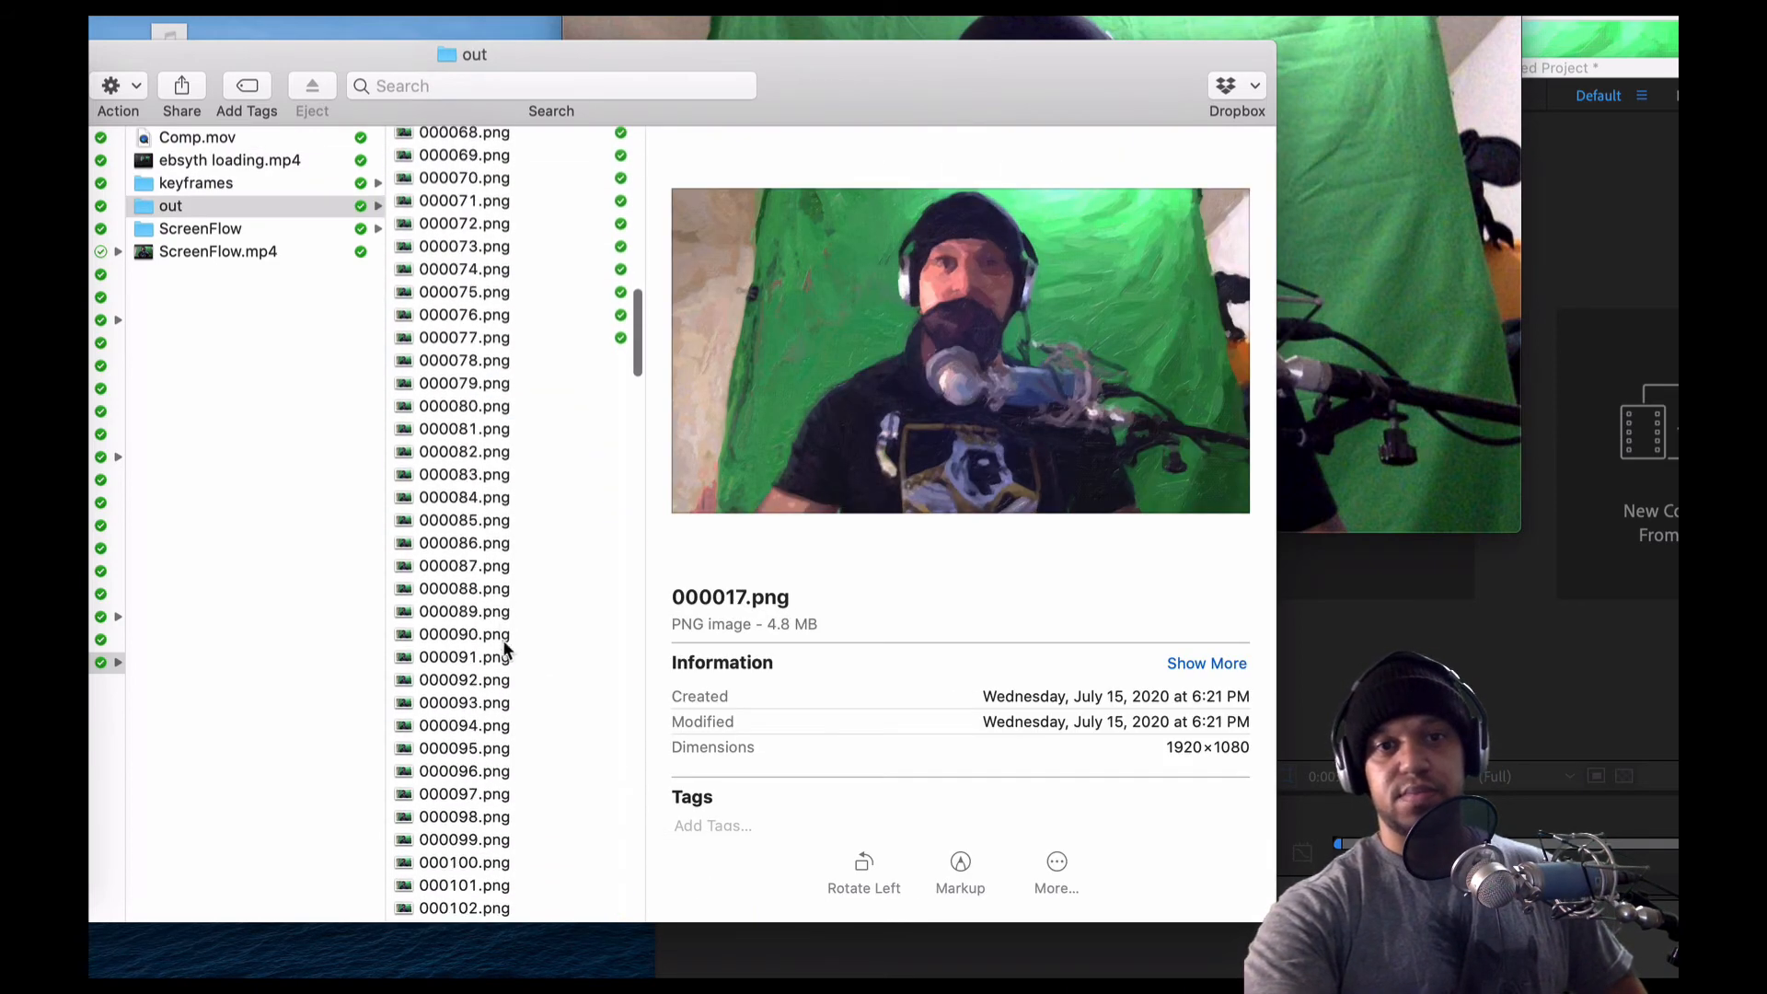
pyautogui.click(503, 641)
pyautogui.scroll(-20, 516, 663)
pyautogui.click(528, 696)
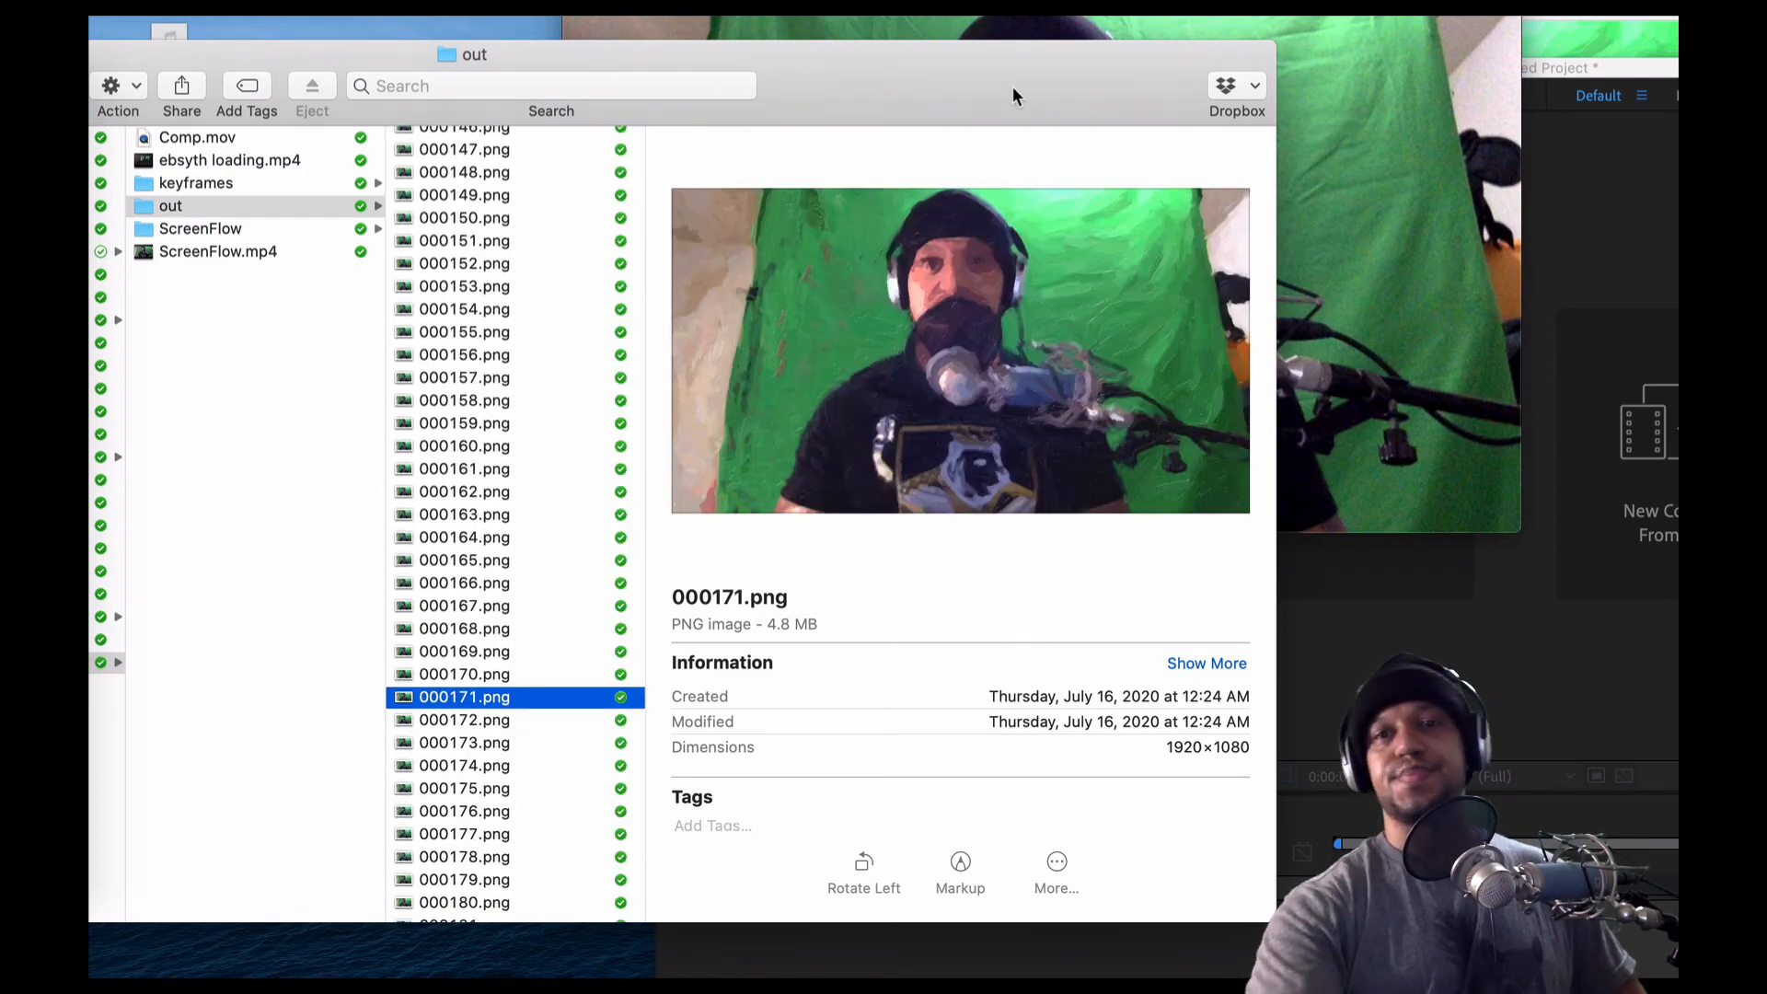
# Switch to After Effects, reposition its window and undo the existing PNG sequence import
pyautogui.moveTo(1067, 77); pyautogui.dragTo(952, 189)
pyautogui.click(1549, 75)
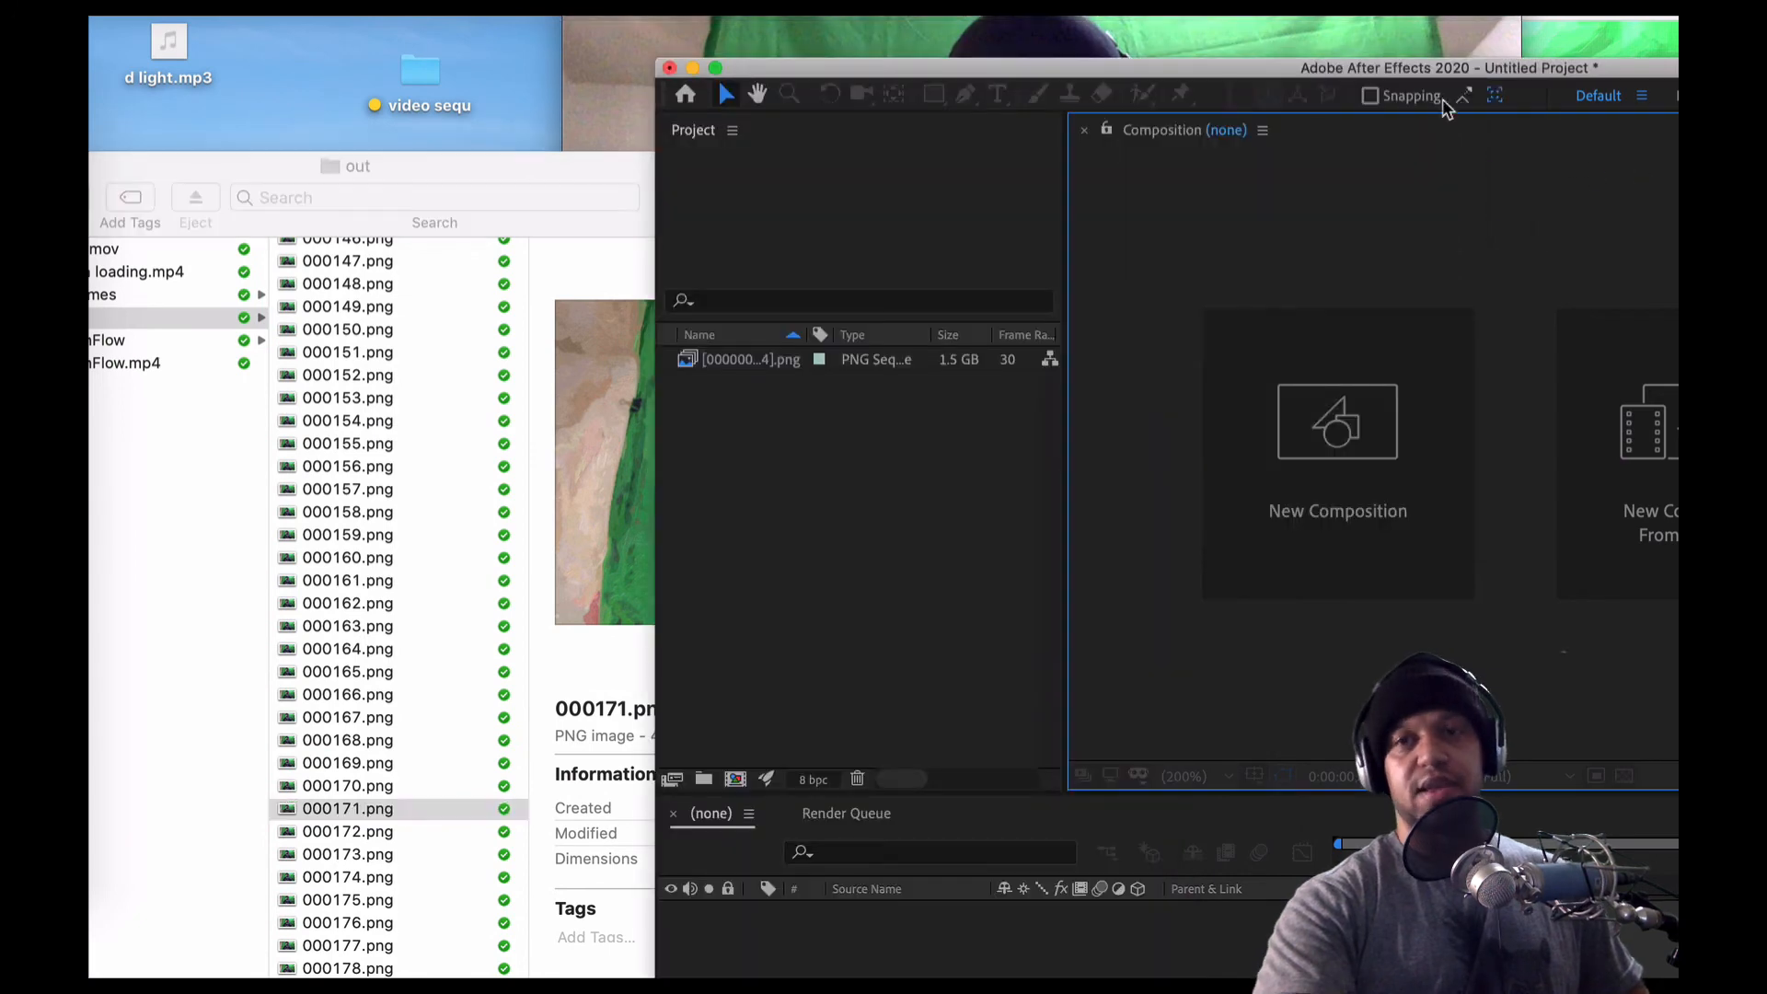
pyautogui.moveTo(1223, 67); pyautogui.dragTo(659, 5)
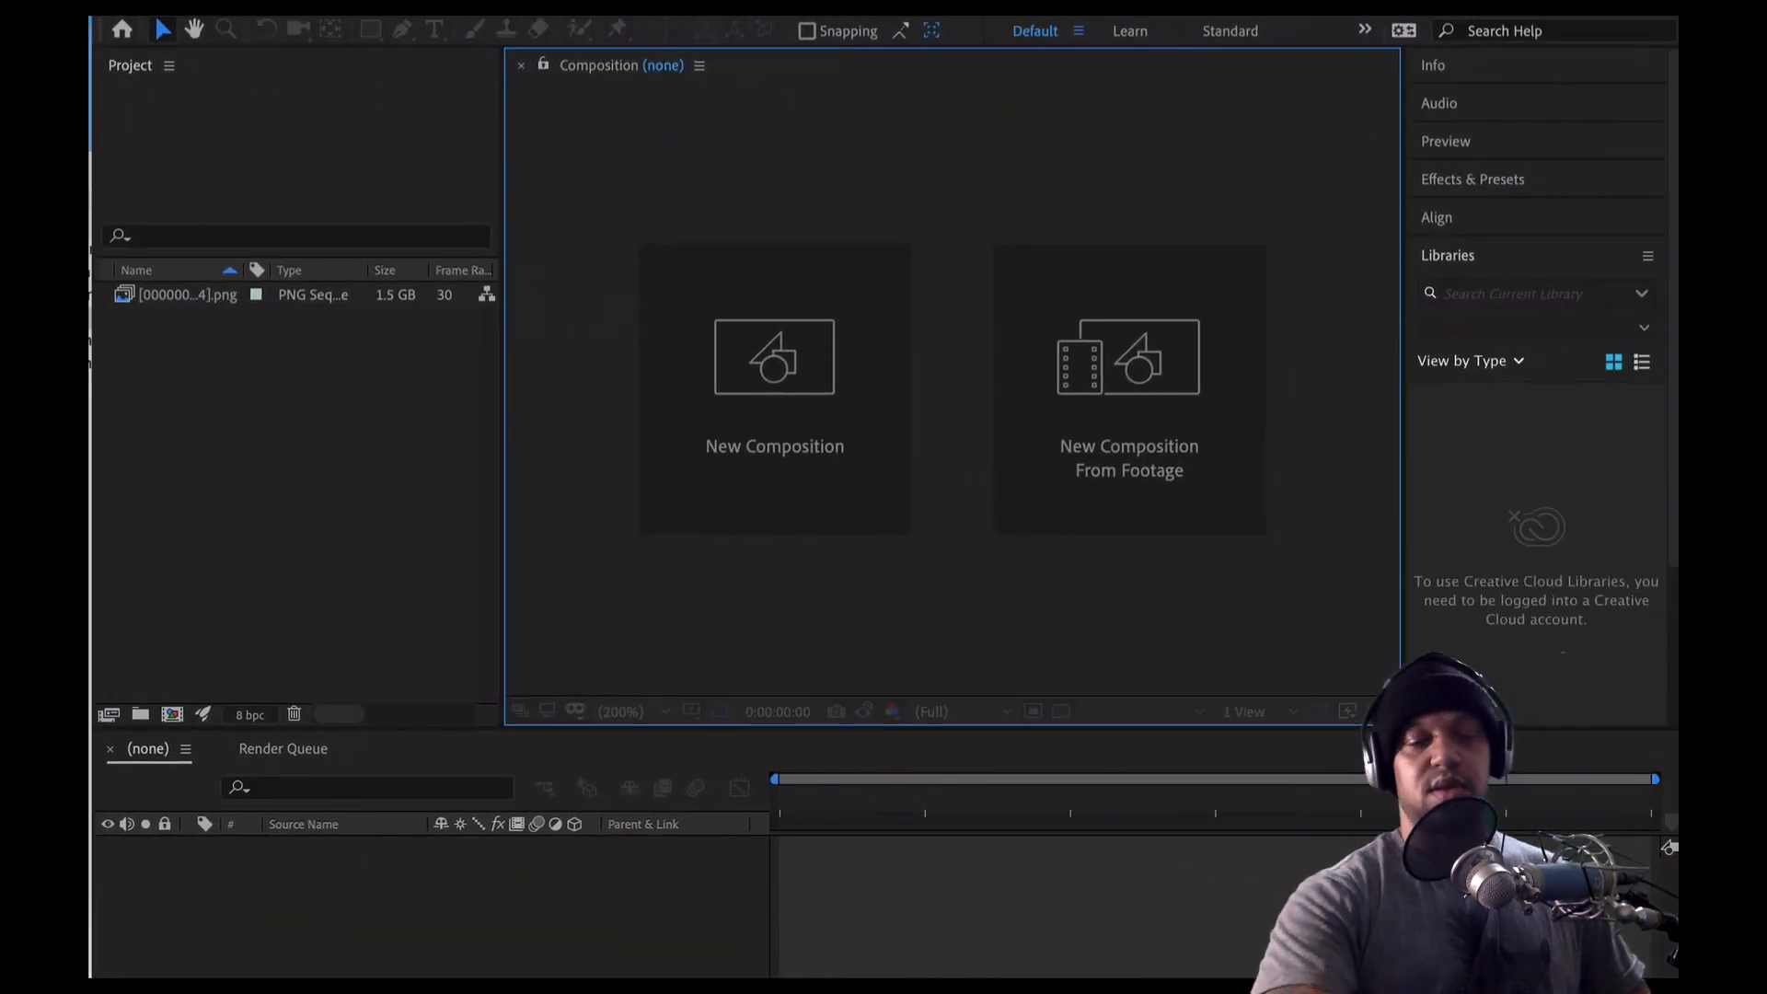
pyautogui.press('super+z')
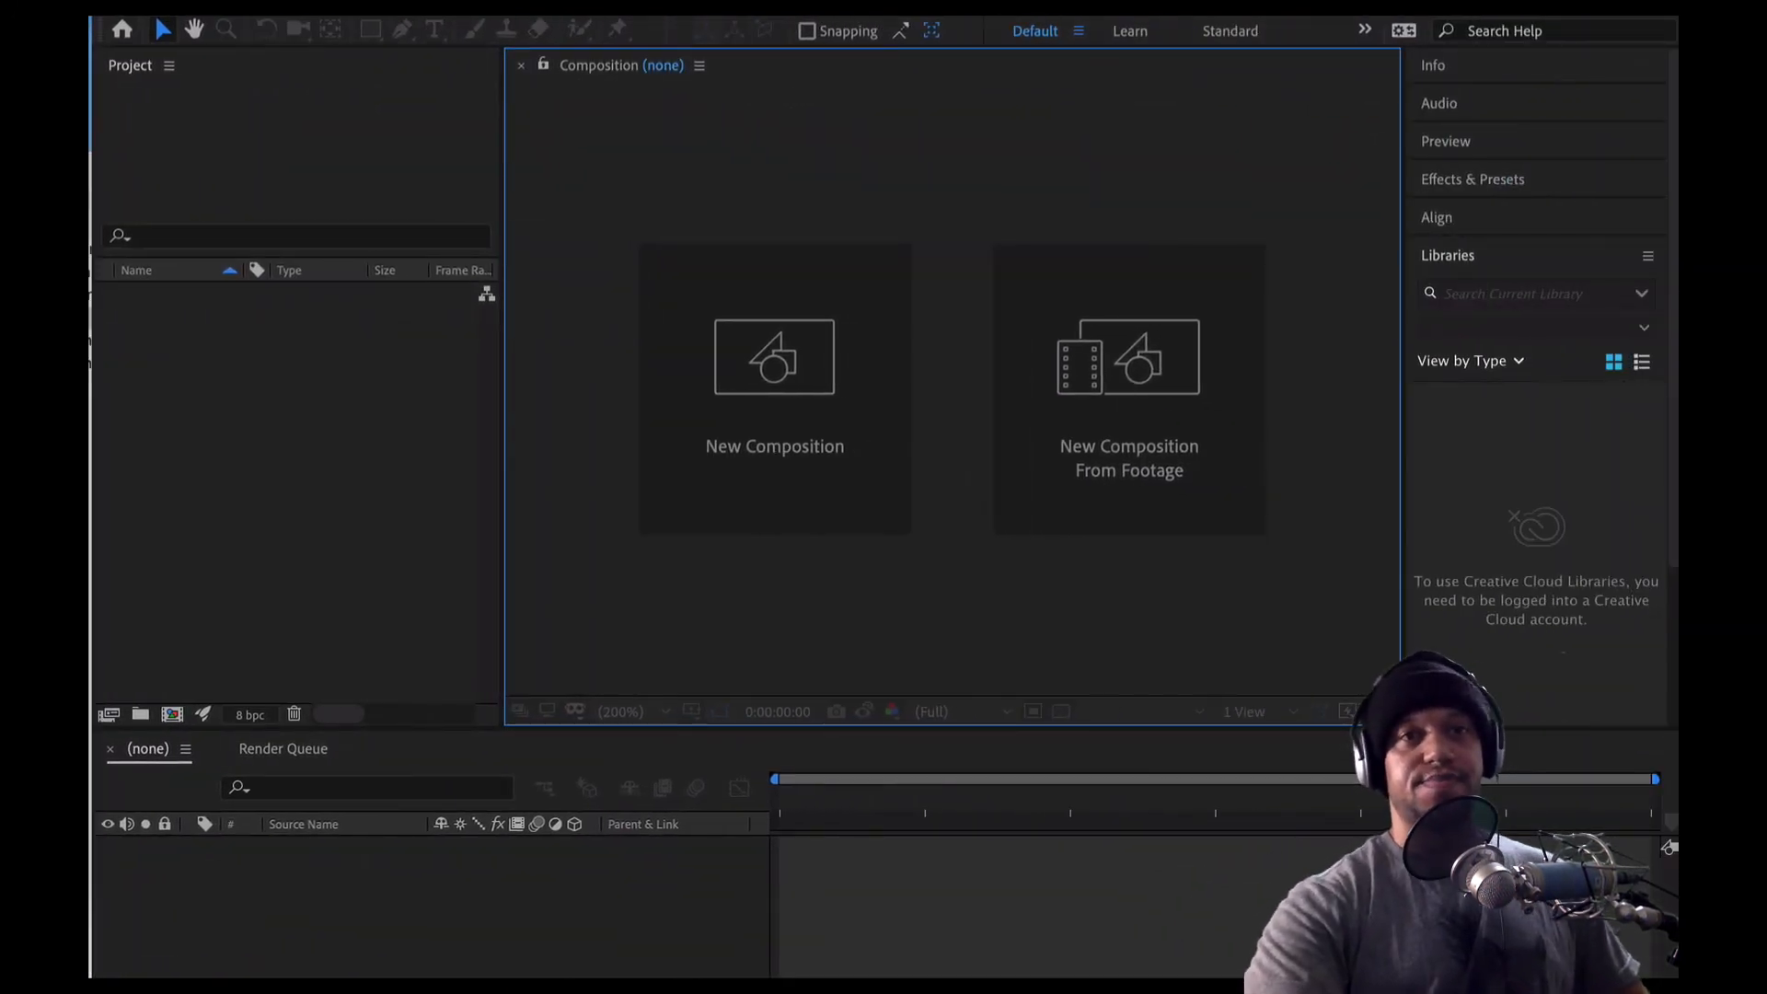
# Import the out folder's frames starting at 000000.png as a PNG sequence
pyautogui.click(272, 3)
pyautogui.moveTo(464, 309)
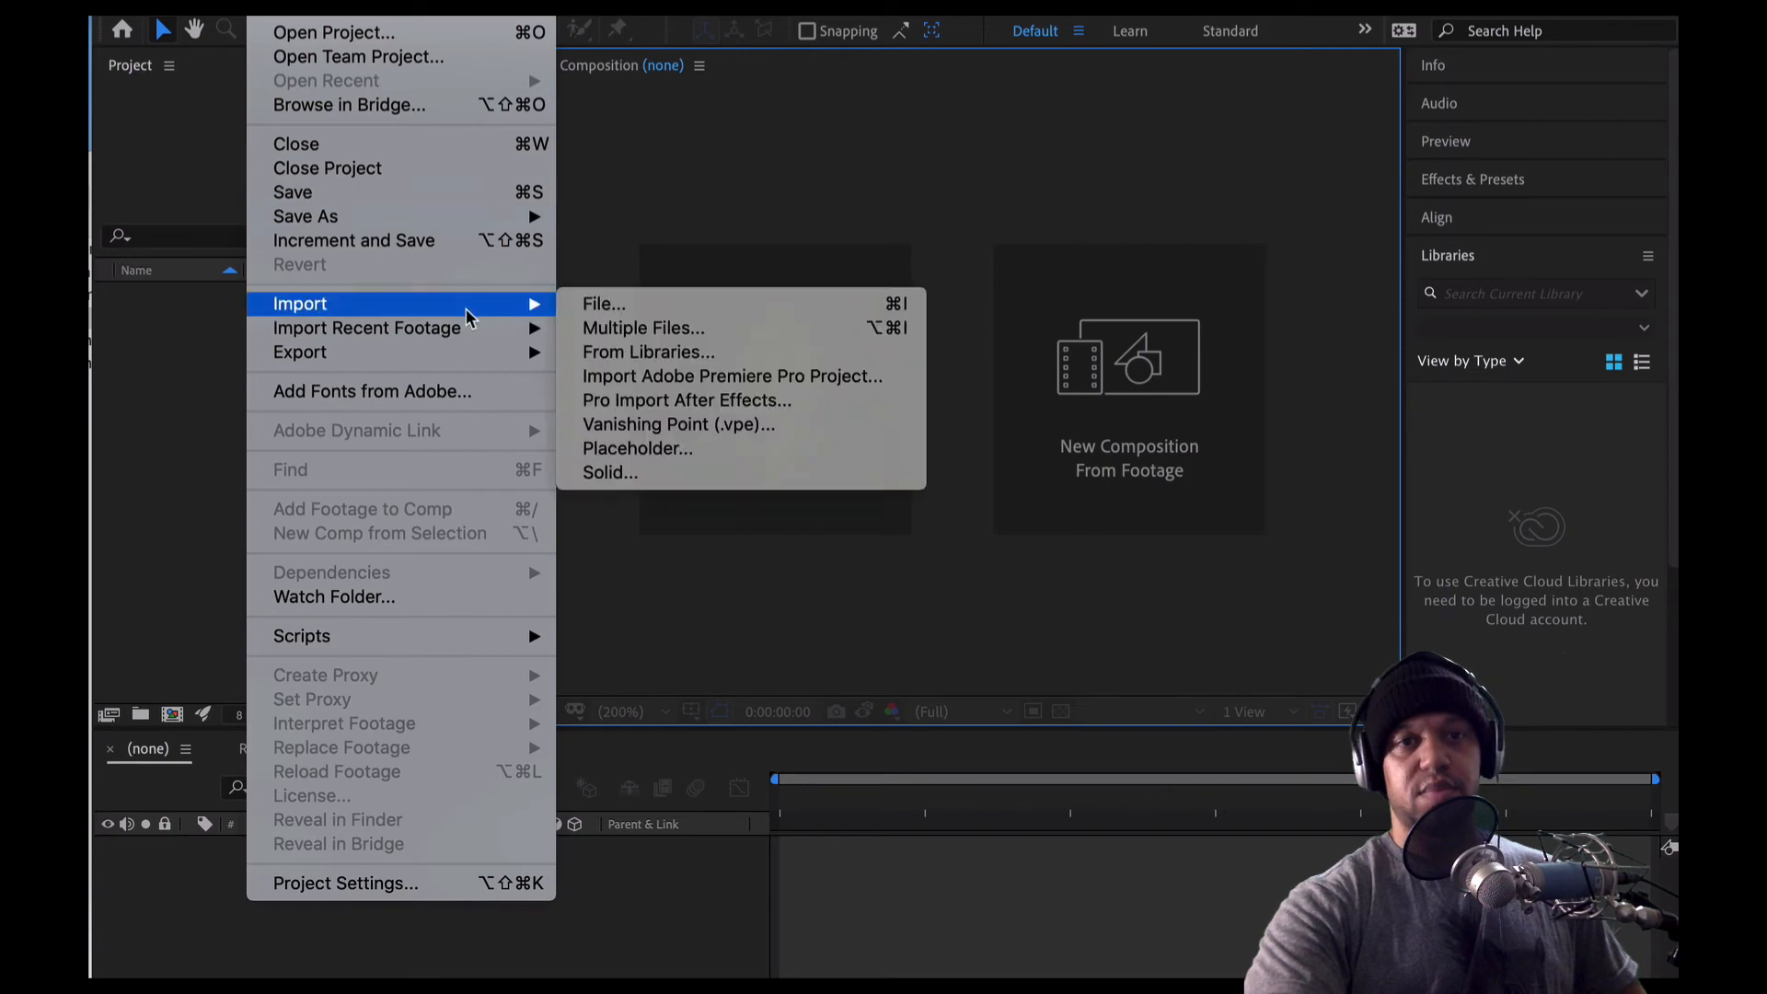
pyautogui.click(608, 302)
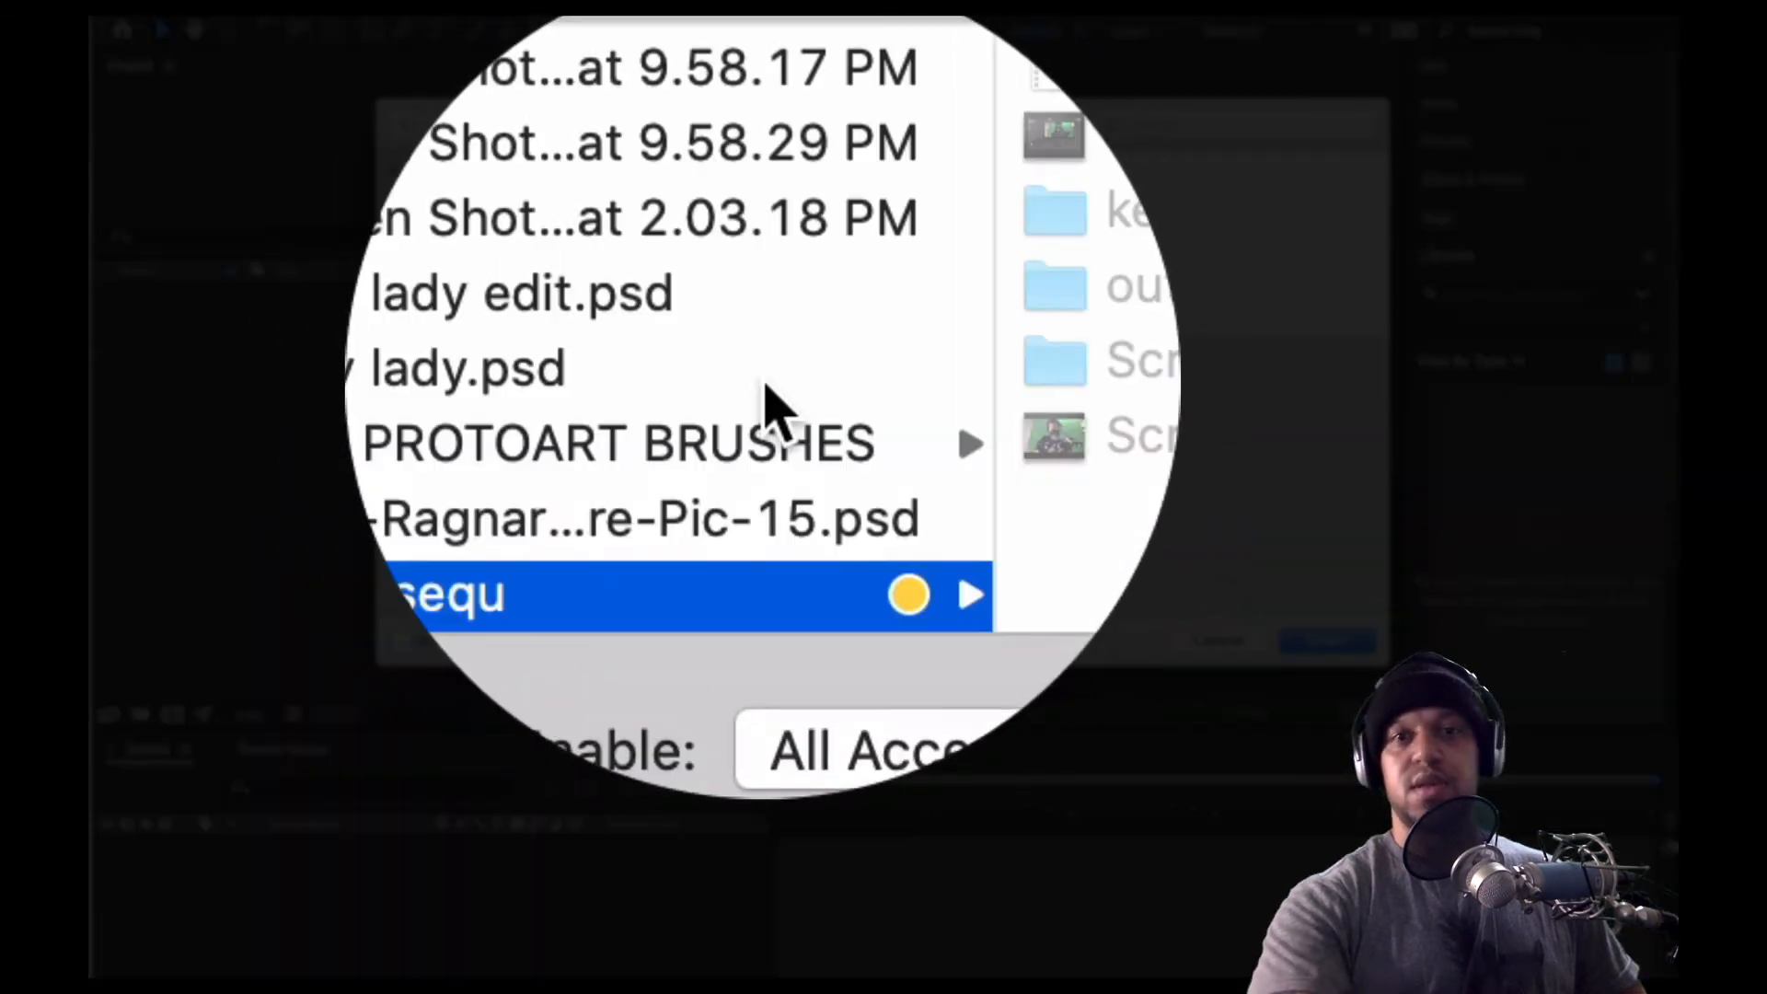
pyautogui.click(943, 387)
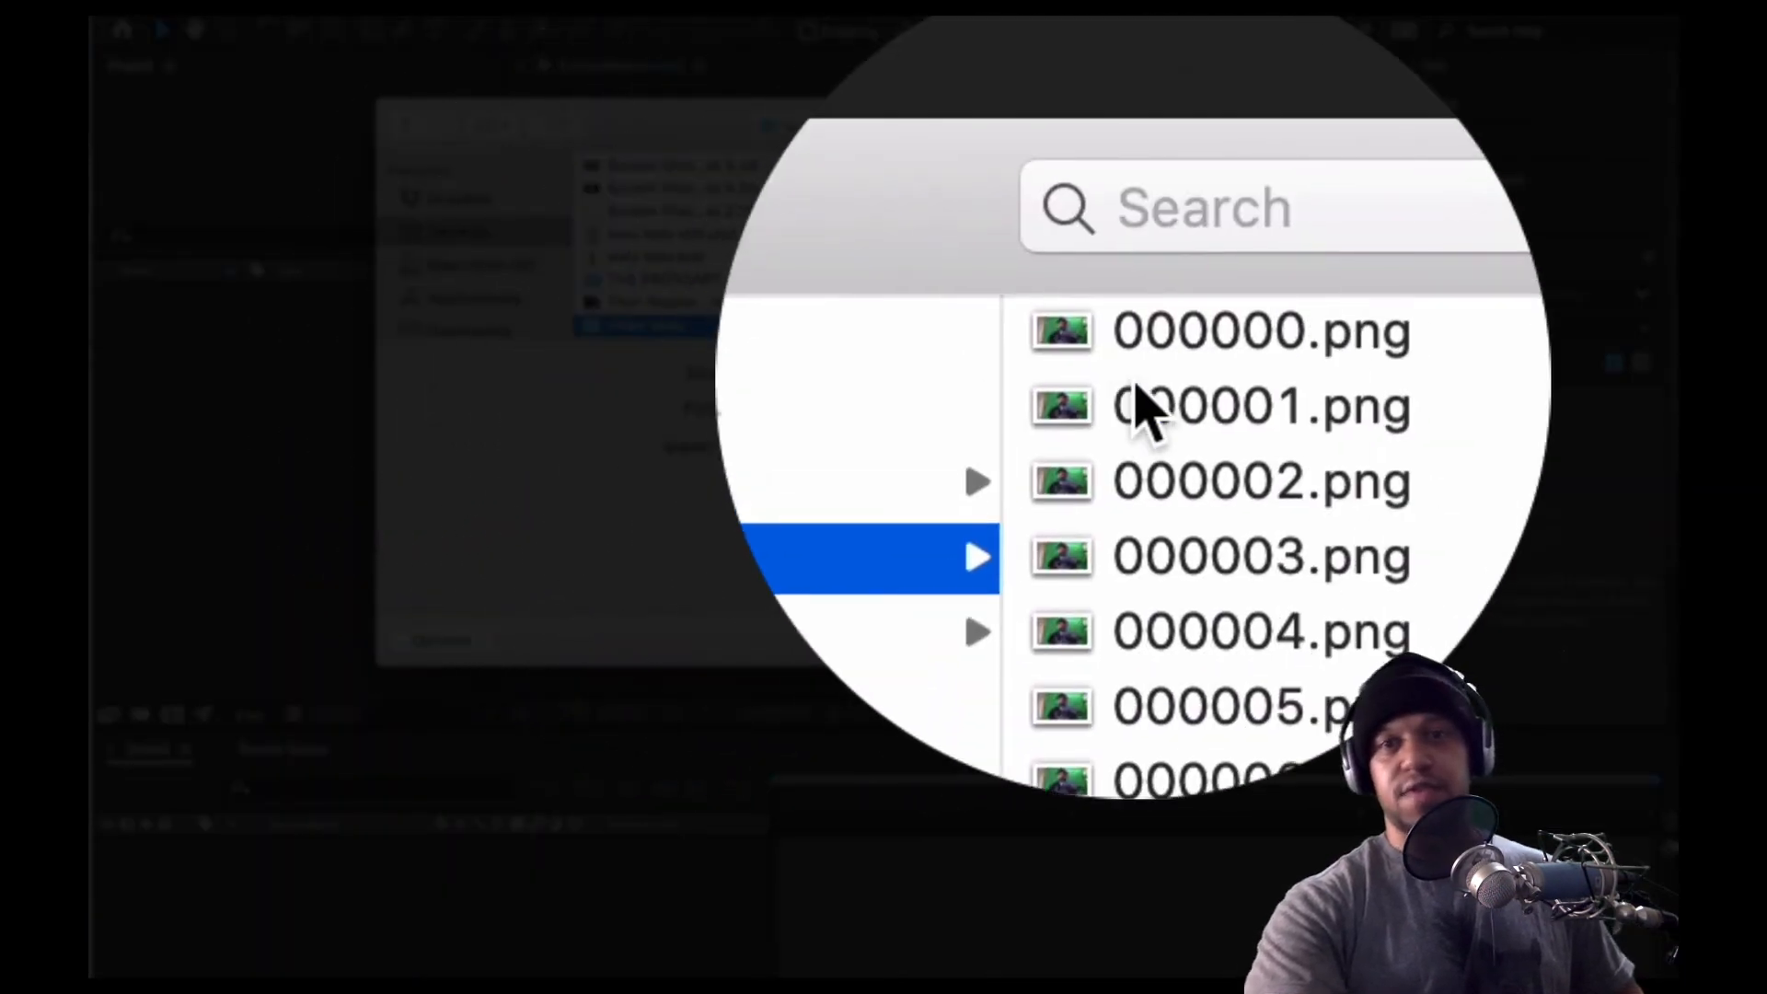
pyautogui.click(1141, 363)
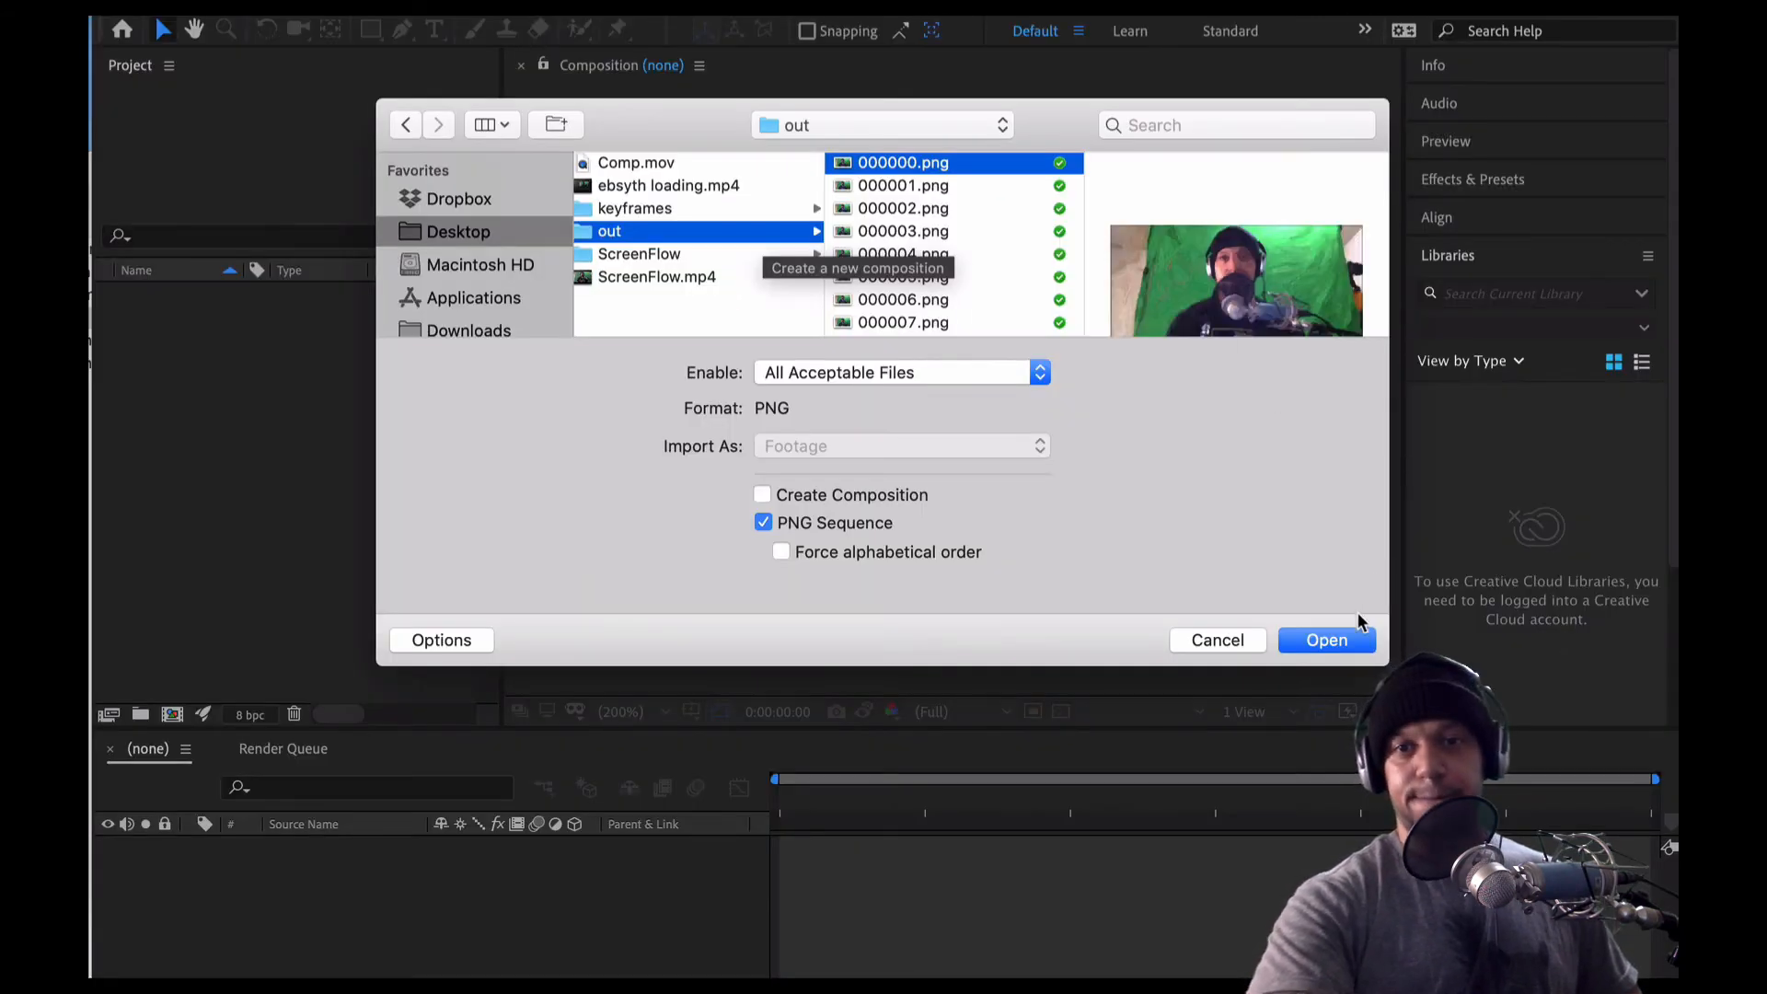
pyautogui.click(1322, 642)
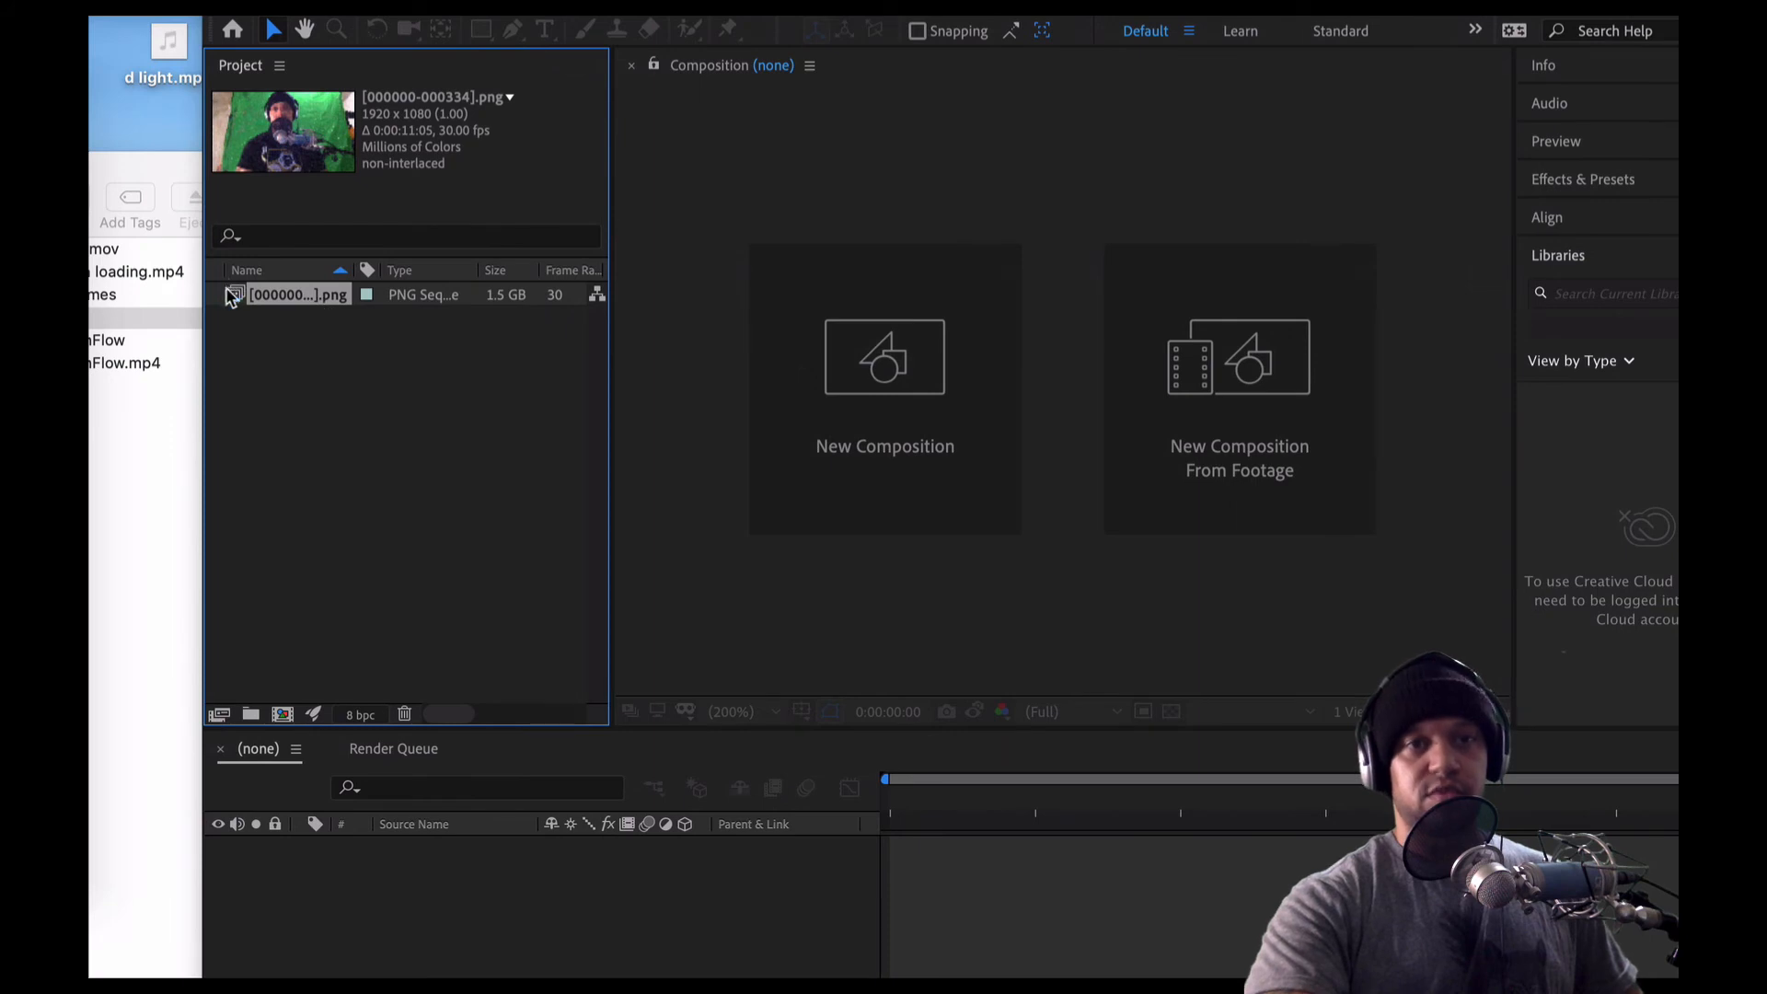
# Create a new composition from the imported PNG sequence
pyautogui.moveTo(275, 373); pyautogui.dragTo(281, 716)
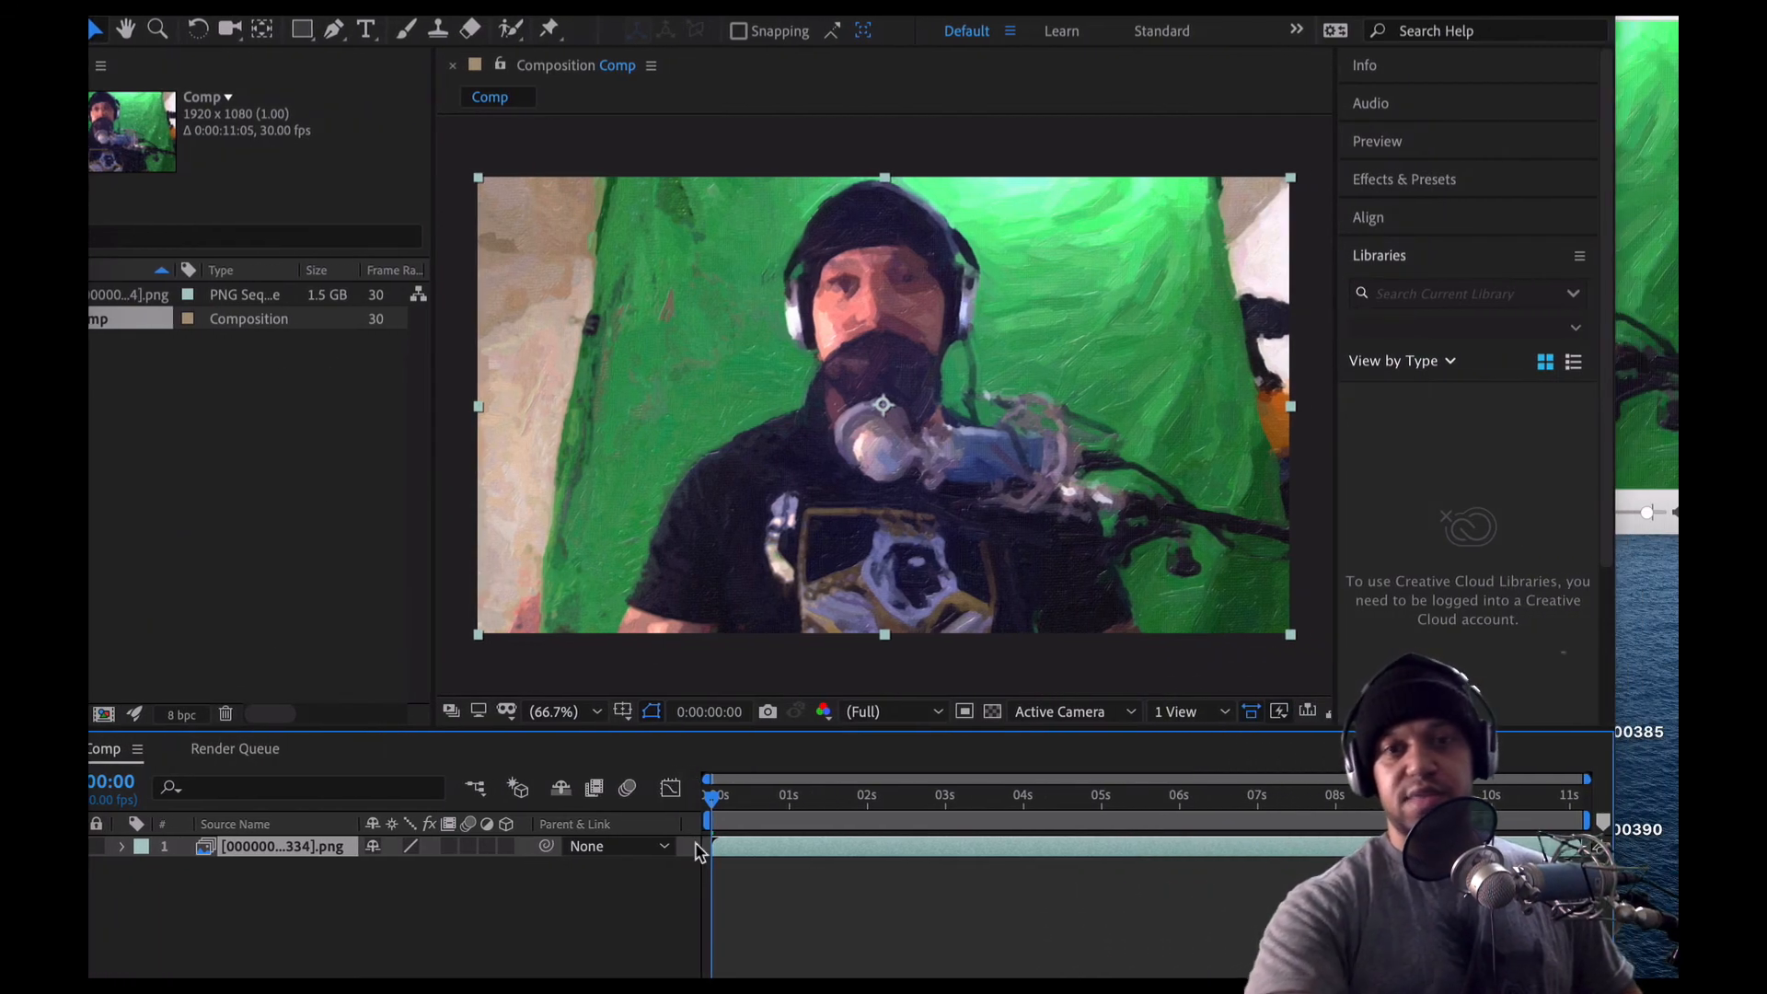
pyautogui.click(716, 872)
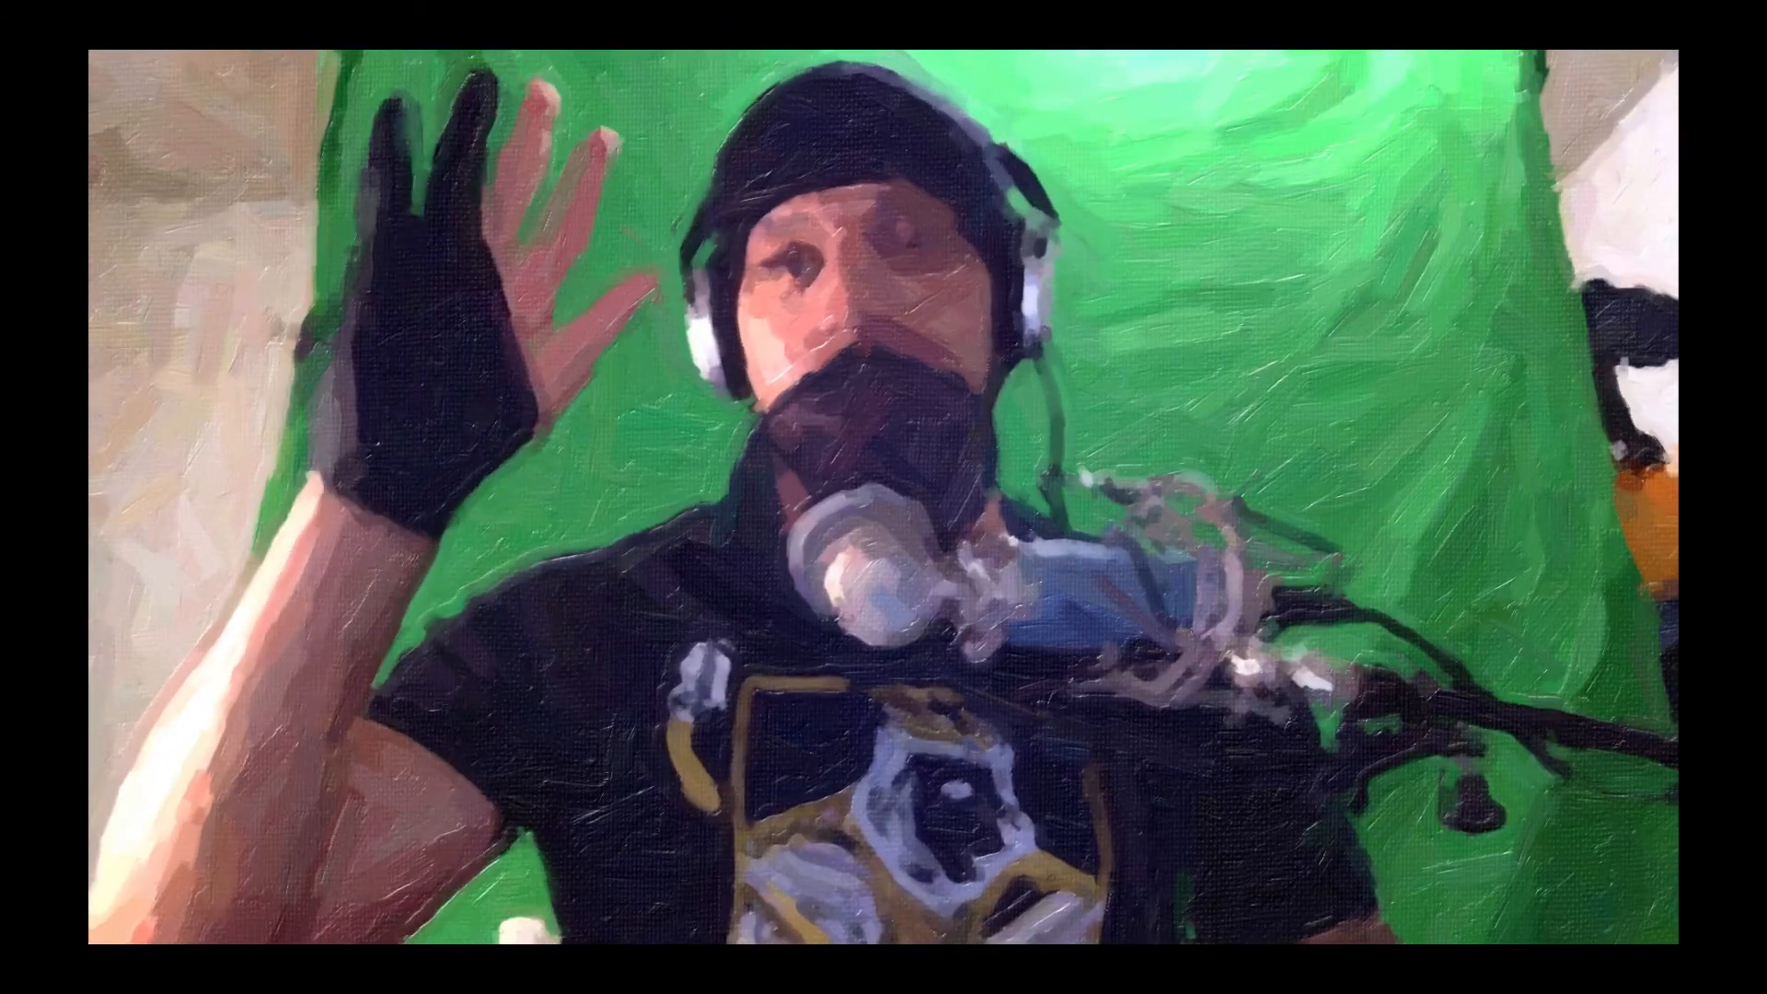